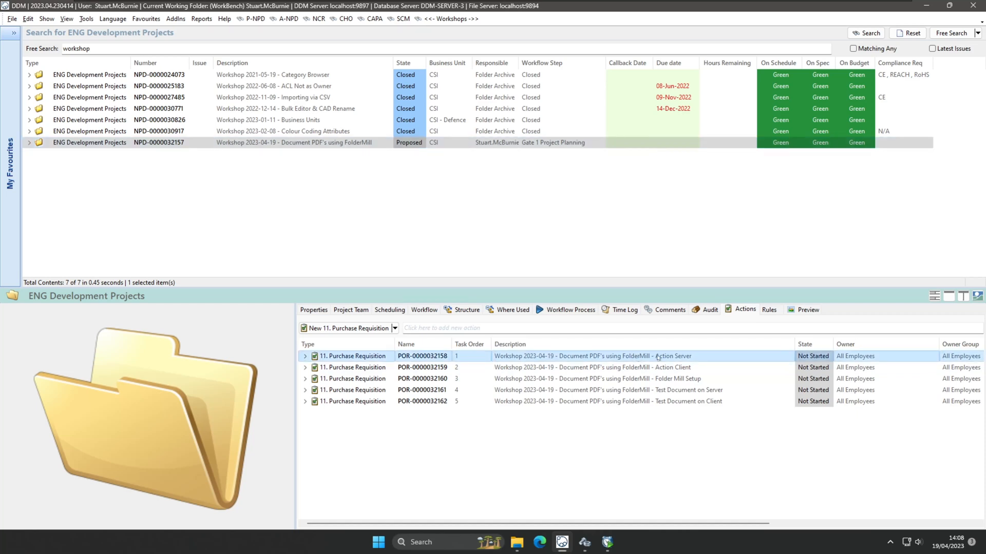
Review the Action Client, Folder Mill Setup and Test Document actions, then switch to DDM Administration's Users list.
click(659, 369)
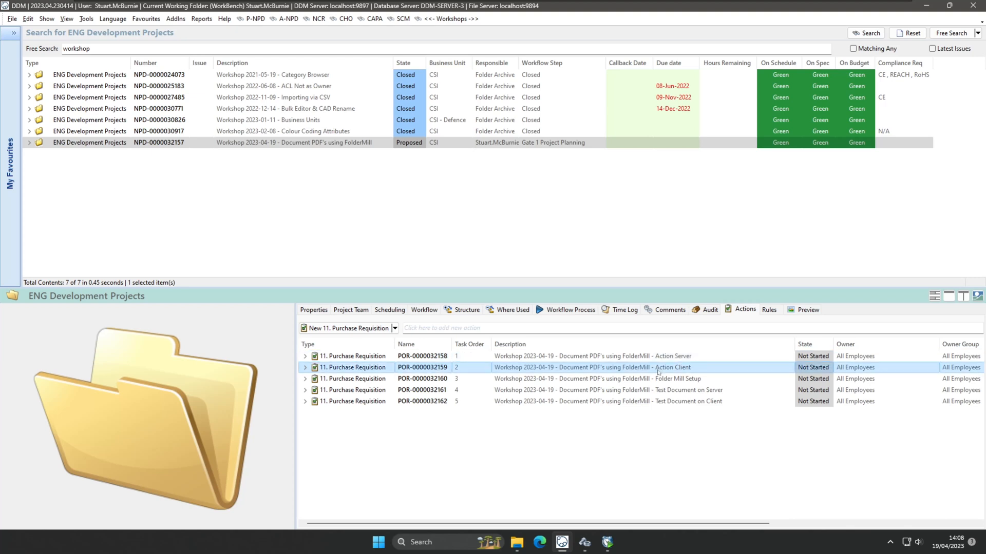
click(665, 381)
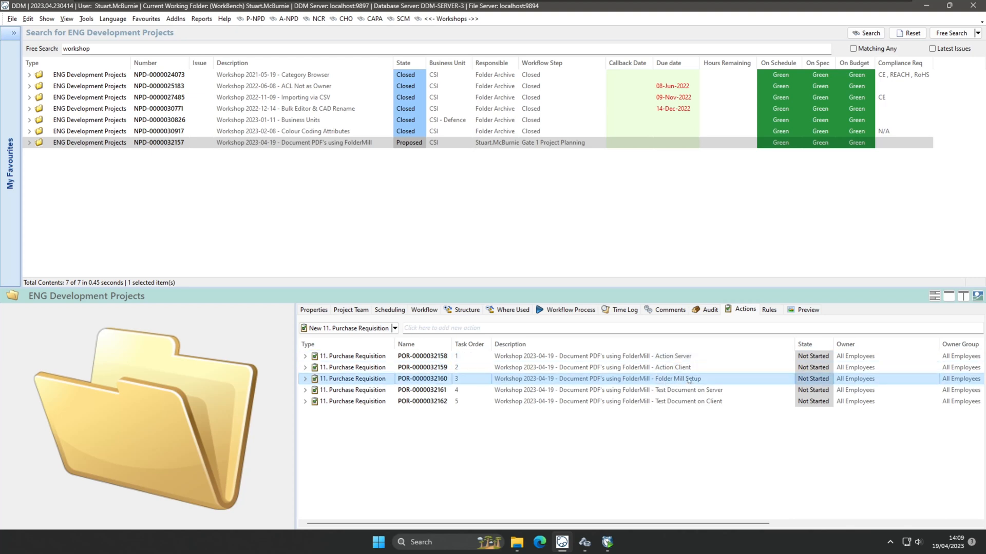
click(688, 391)
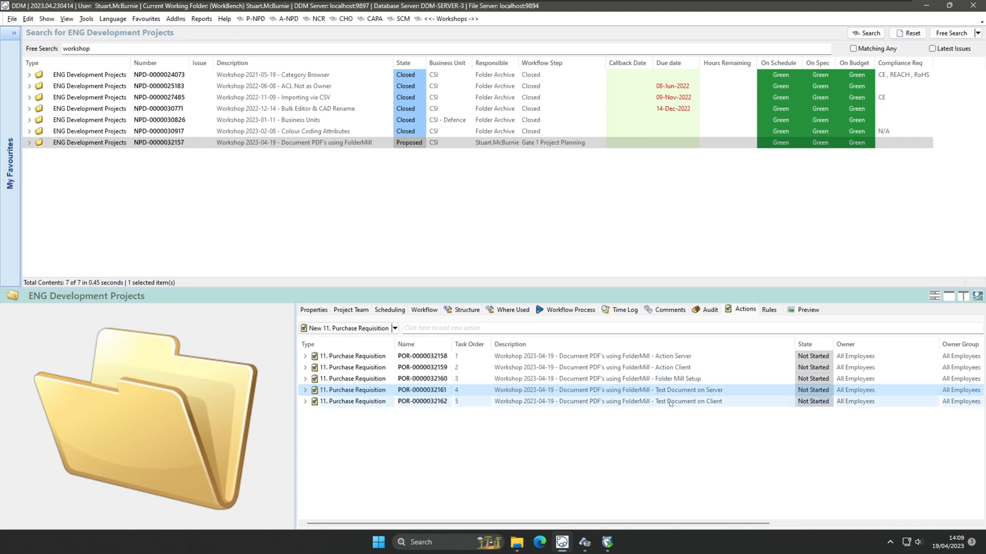
click(671, 403)
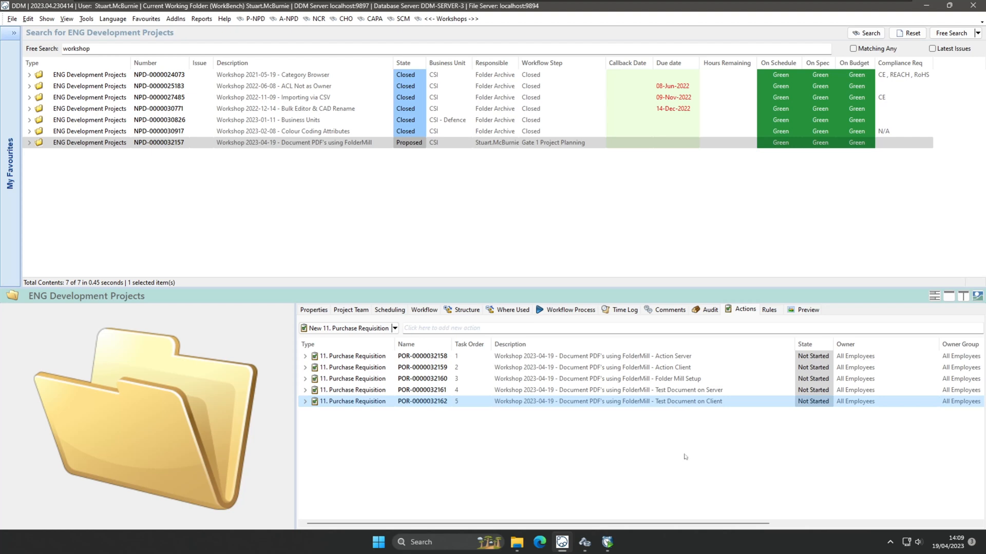
click(685, 457)
click(585, 543)
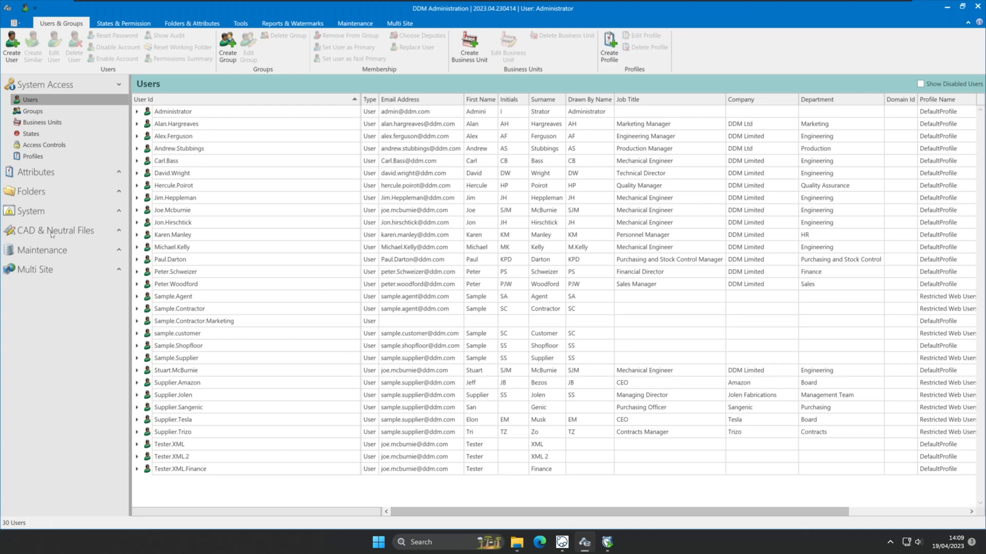
Under CAD & Neutral Files, open Action Server - Other Documents with its Word, Excel, PowerPoint and Photoshop PDF settings.
click(119, 231)
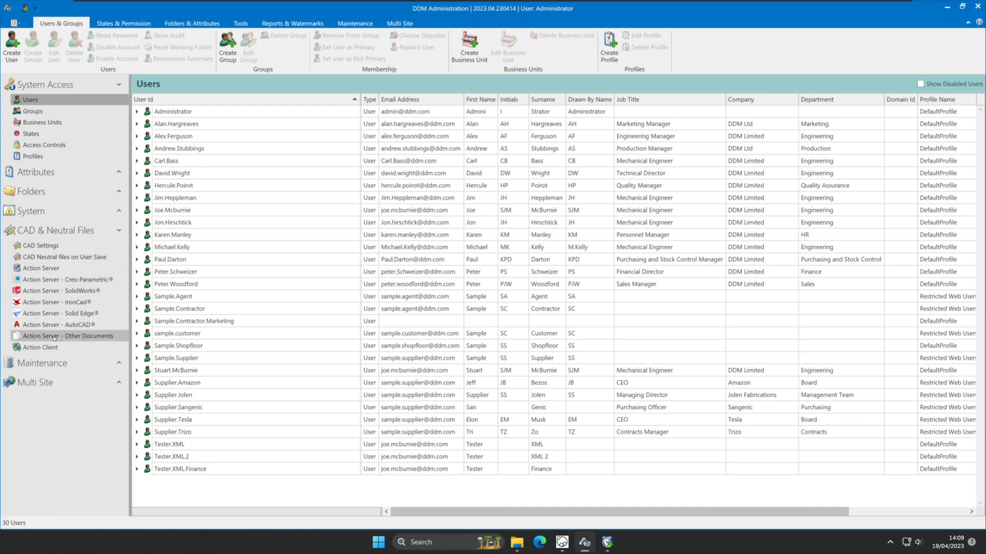
click(88, 337)
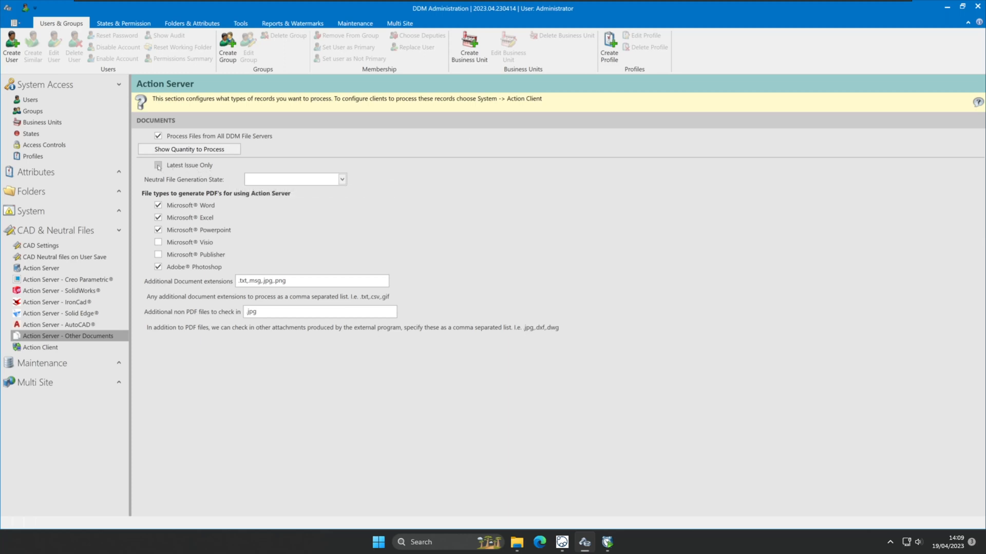
click(342, 179)
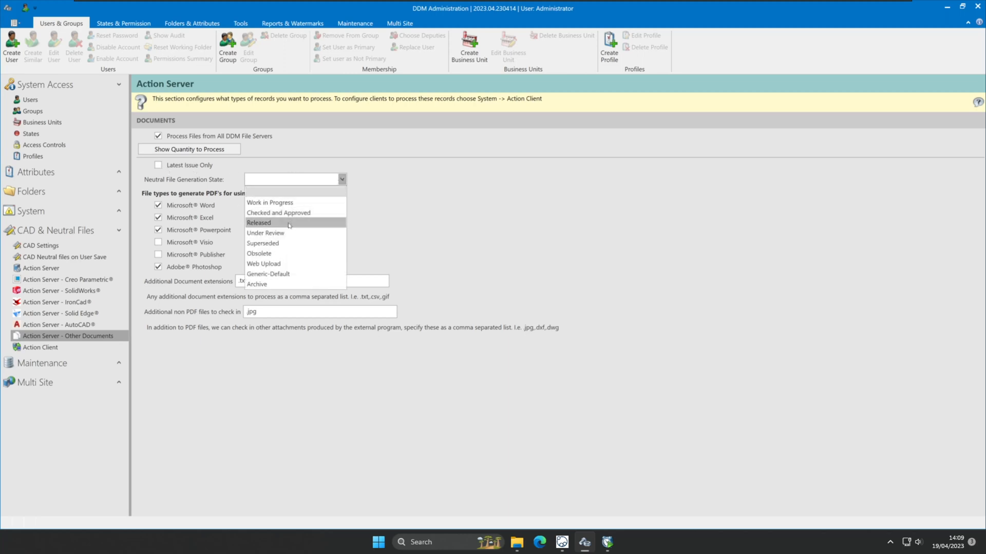
click(406, 235)
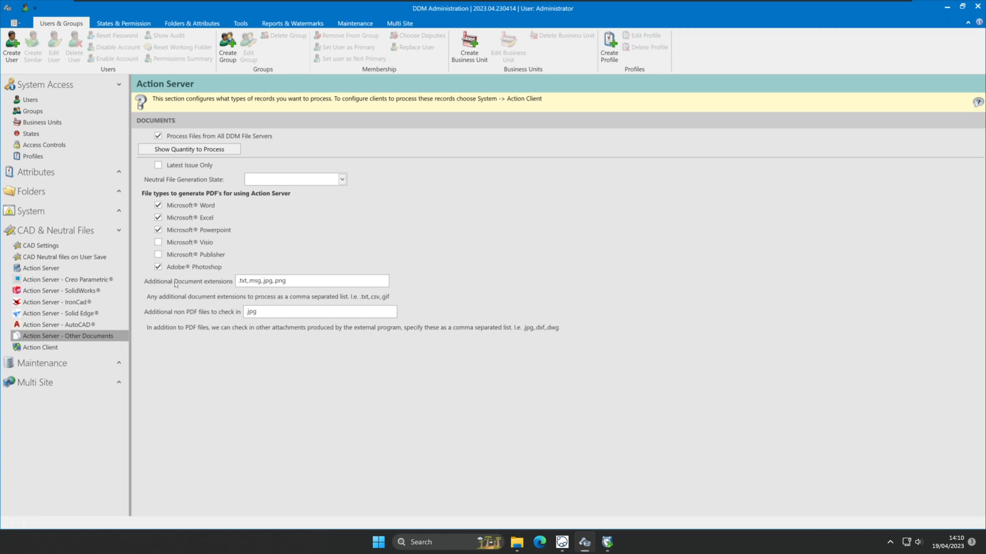
drag(288, 281, 231, 286)
click(246, 283)
drag(286, 280, 226, 283)
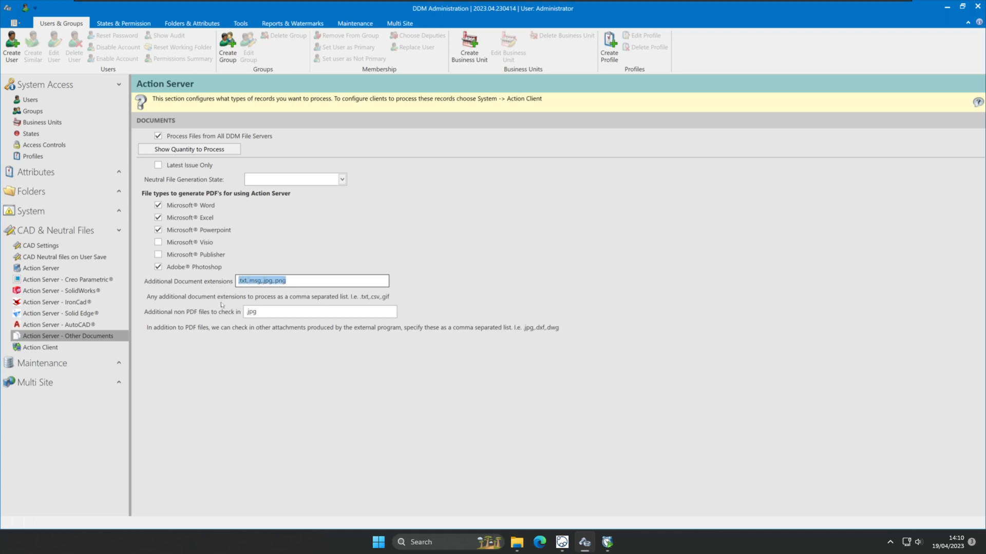
click(277, 282)
key(Tab)
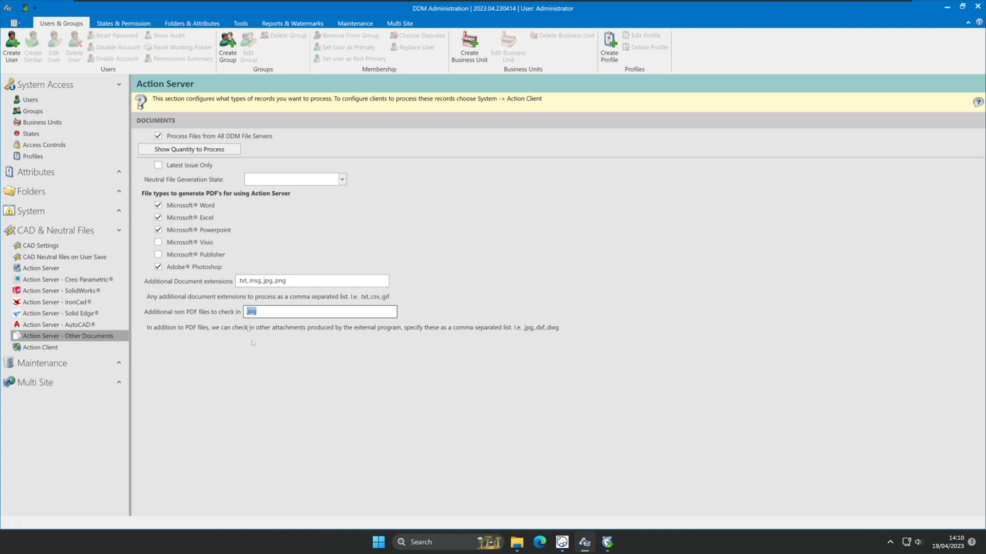
click(315, 312)
click(327, 373)
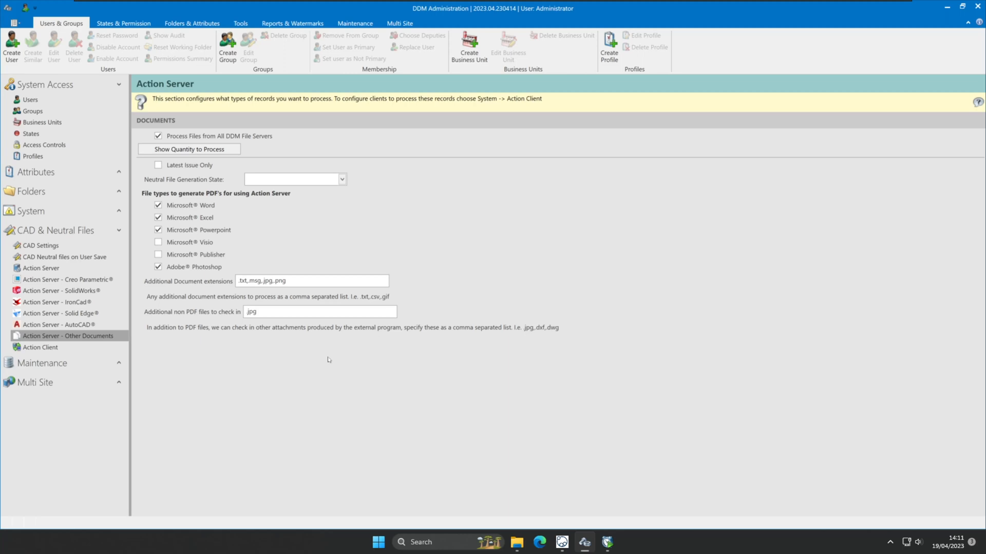
Relaunch DDM Administration with administrator rights from the Action Client page, approving the UAC prompt.
click(41, 348)
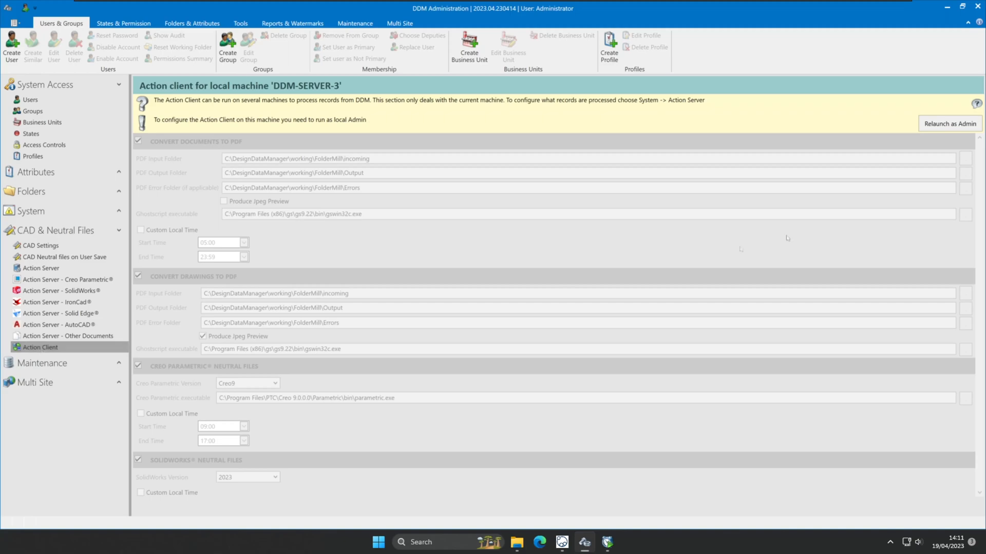
click(964, 125)
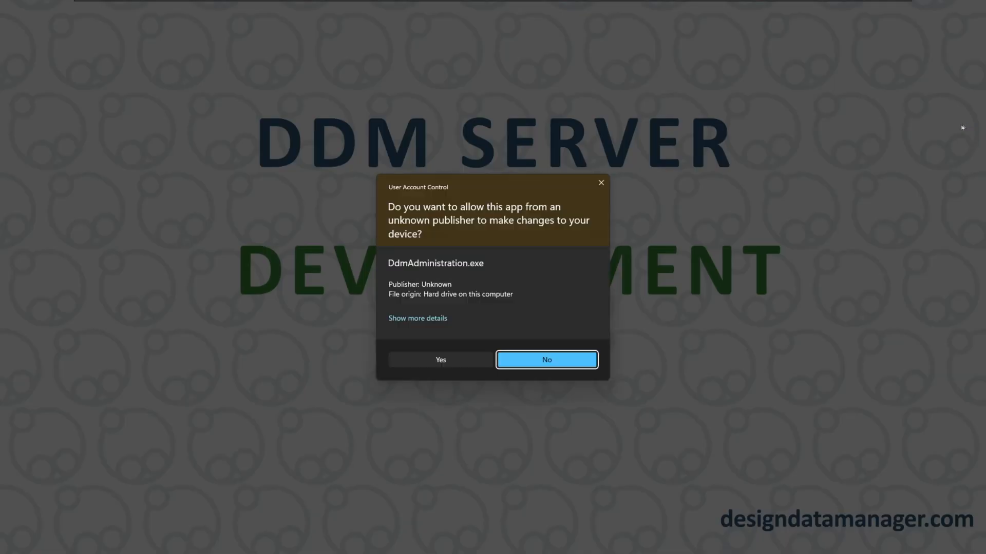
click(478, 363)
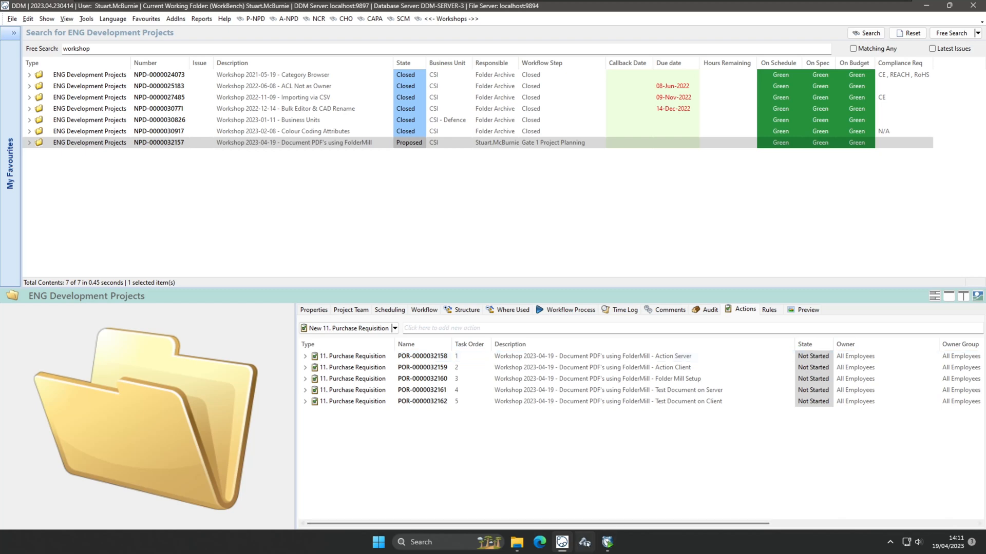
In the elevated window, reopen CAD & Neutral Files > Action Client for DDM-SERVER-3.
click(586, 544)
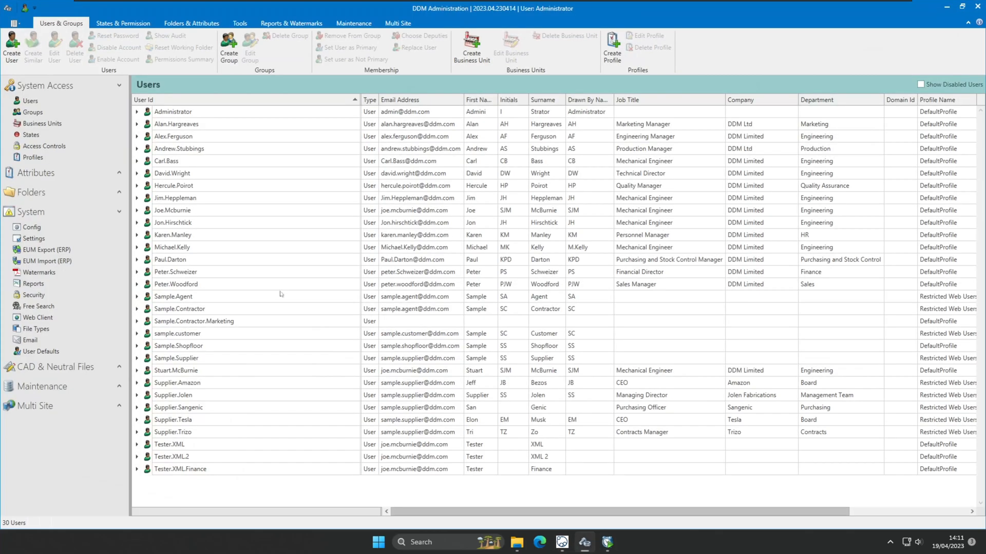
click(92, 368)
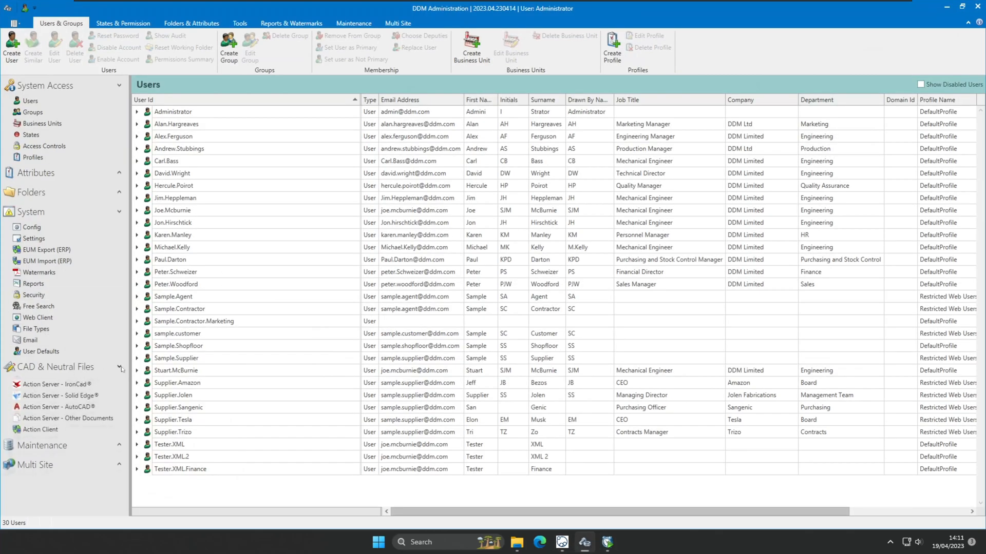
click(71, 491)
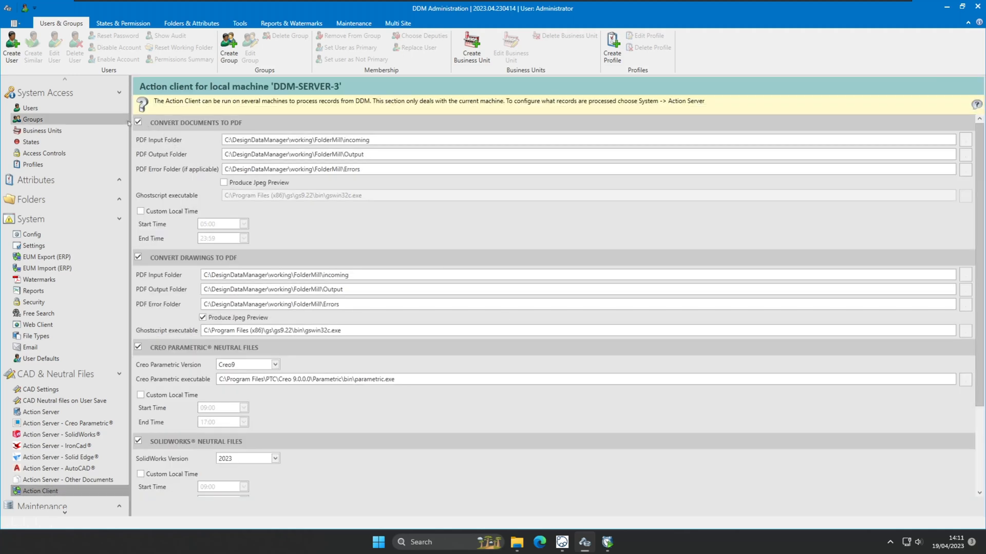
click(388, 140)
drag(369, 140, 224, 139)
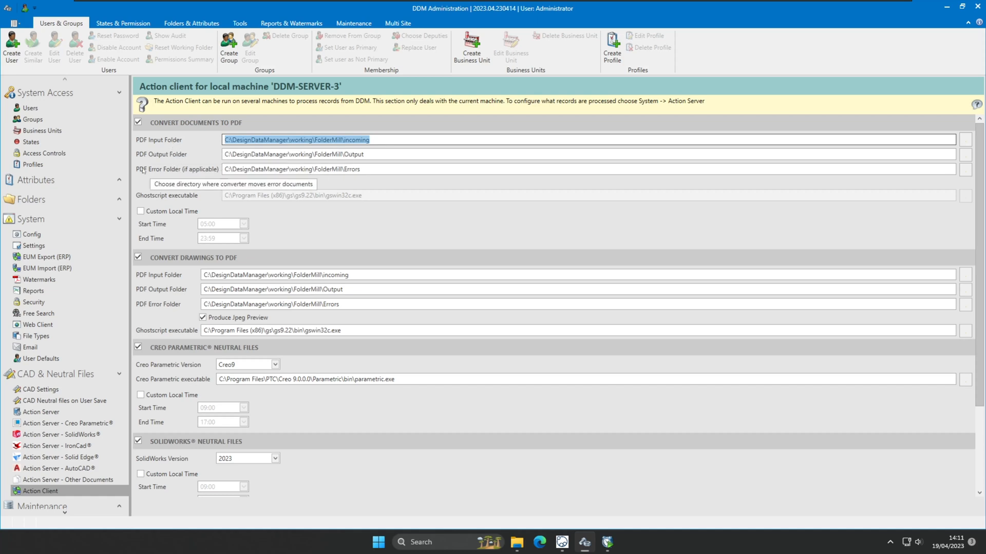
drag(361, 169, 224, 171)
drag(364, 155, 219, 157)
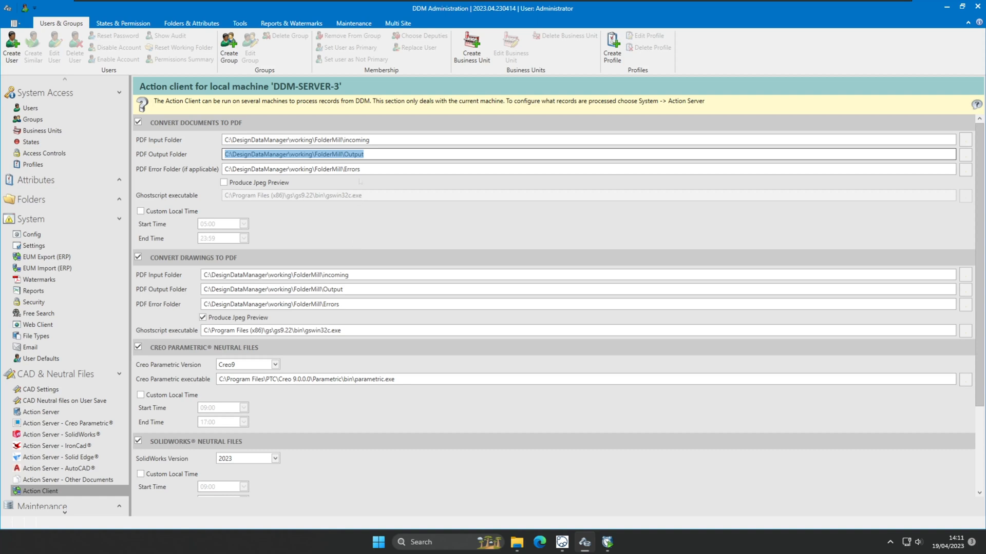
drag(369, 140, 193, 154)
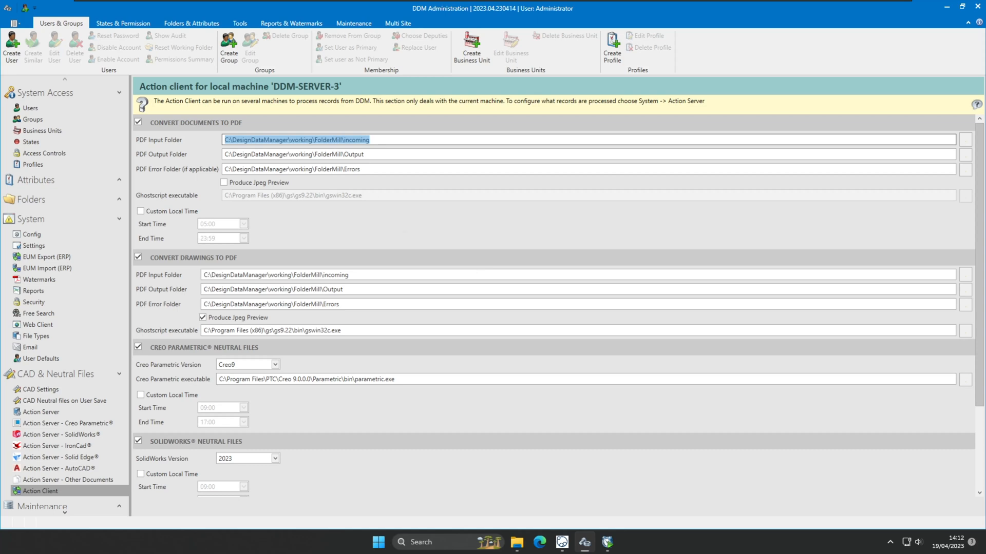
key(Tab)
key(Tab)
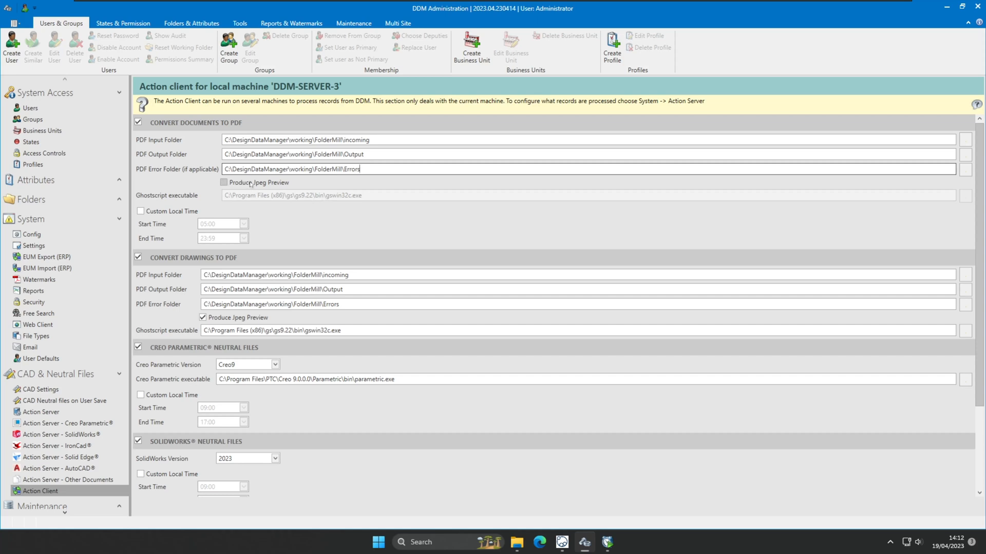
Open the Ghostscript releases page from the Edge favourites.
click(541, 546)
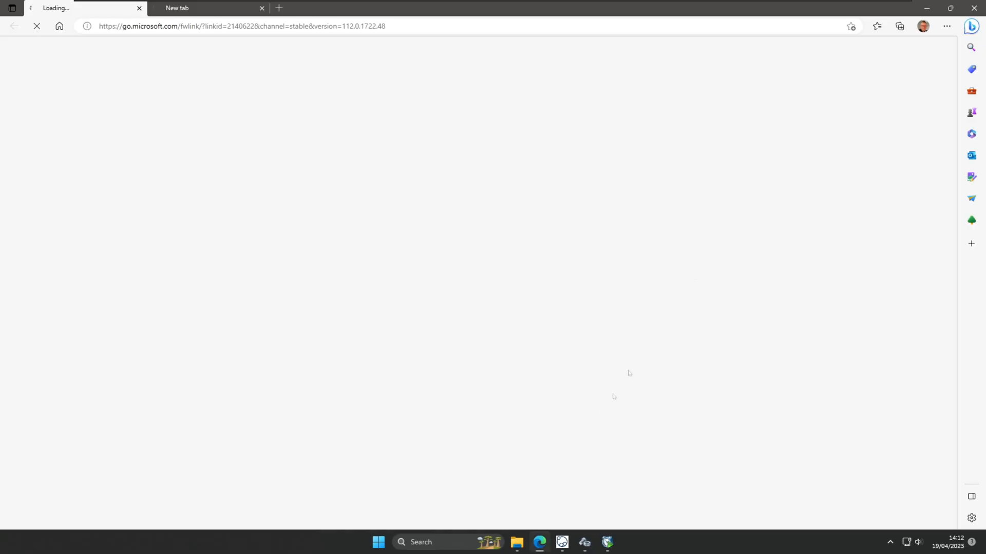
click(877, 26)
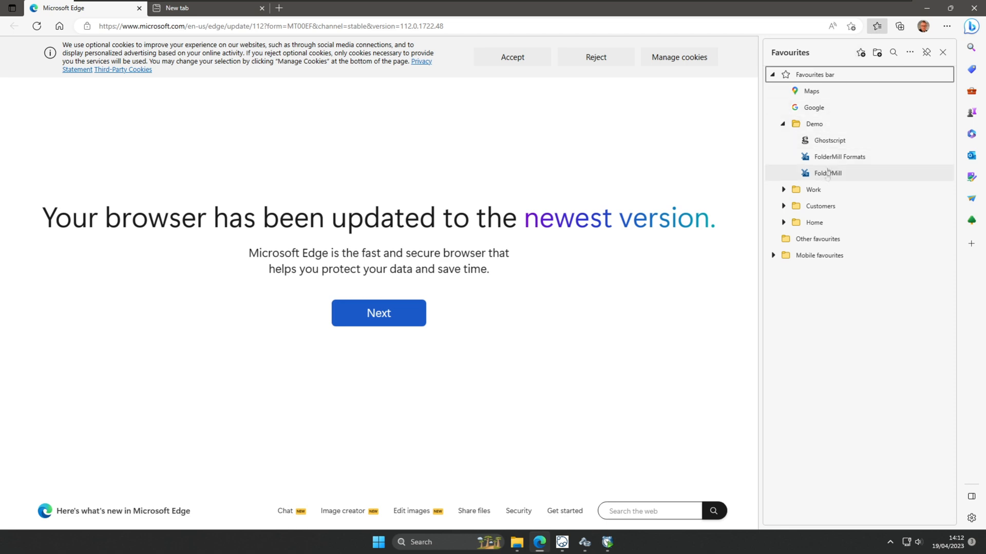
click(828, 140)
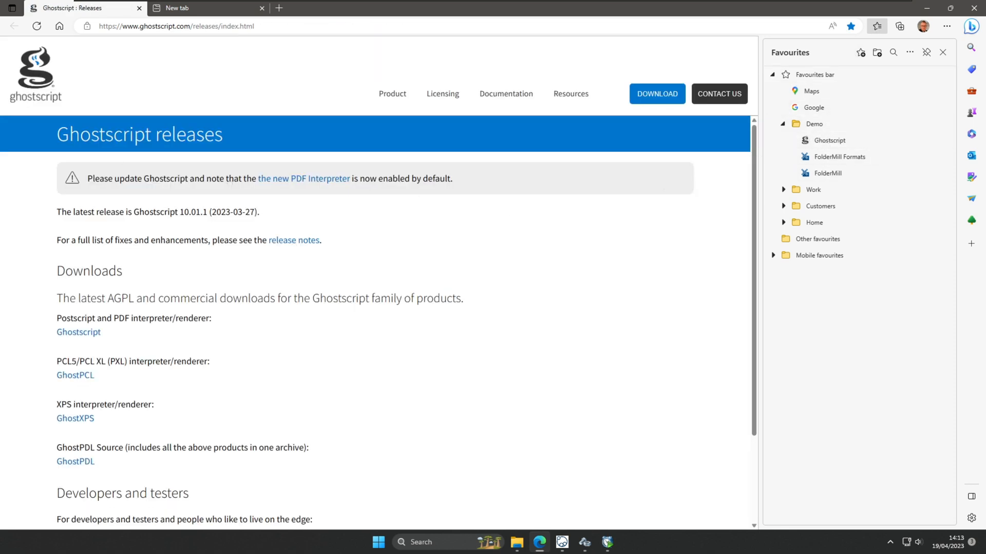
Check that 10.01.1 is the latest Ghostscript release, then minimize Edge back to DDM Administration.
drag(258, 27, 94, 29)
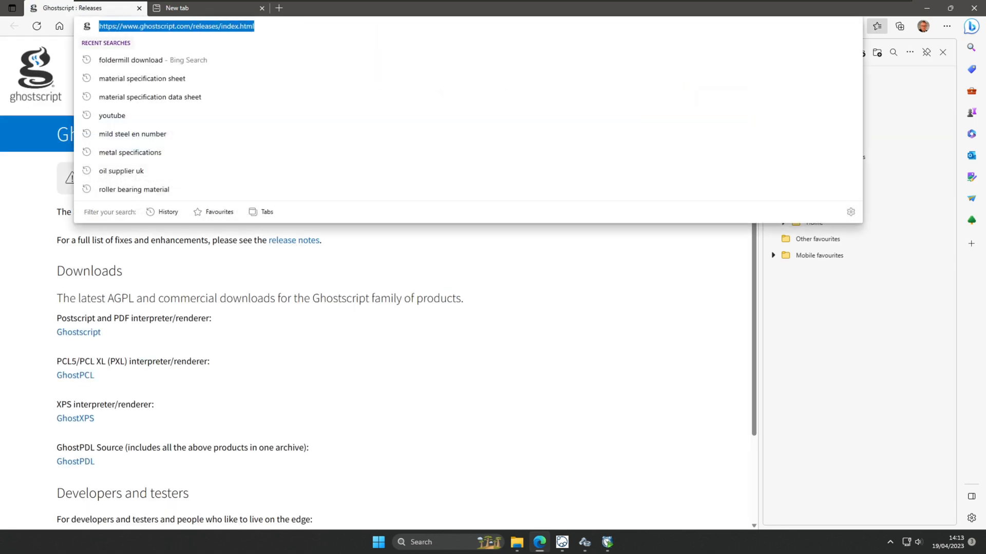
click(521, 386)
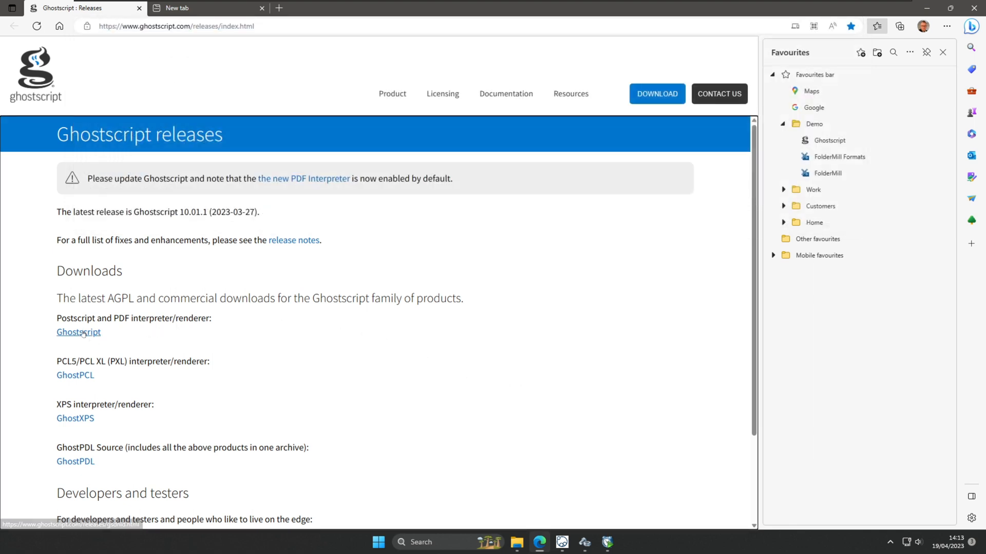
scroll(145, 352, down, 1)
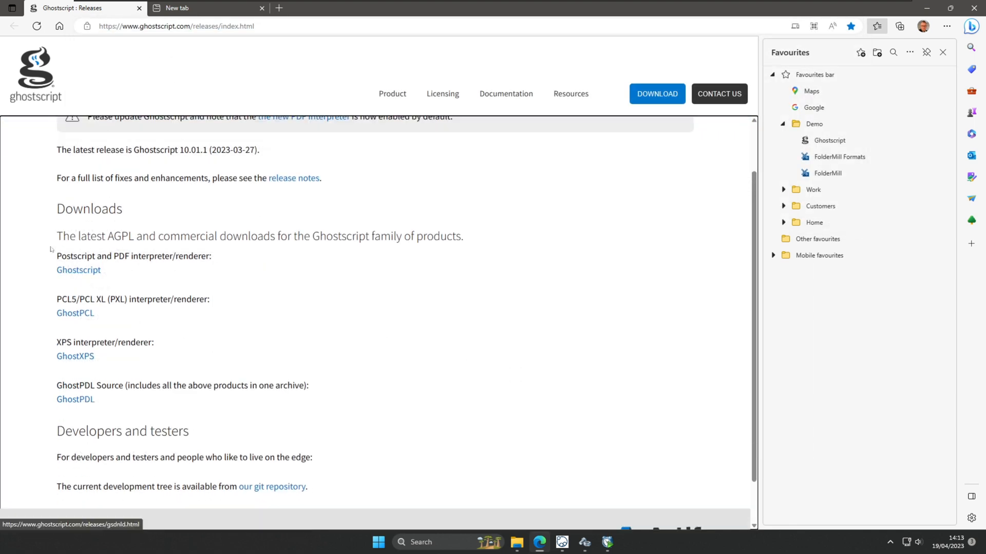
drag(56, 237, 140, 274)
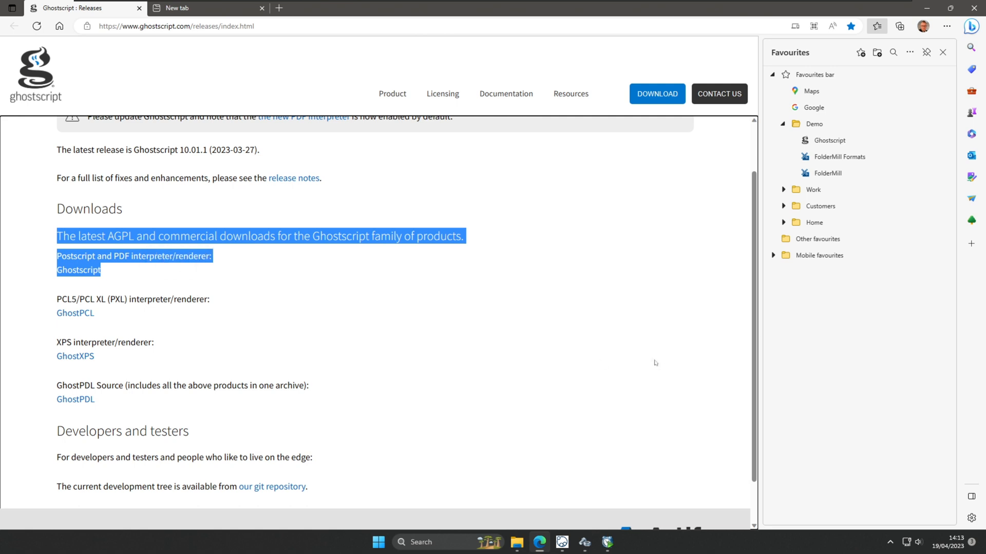
click(655, 366)
scroll(655, 366, up, 2)
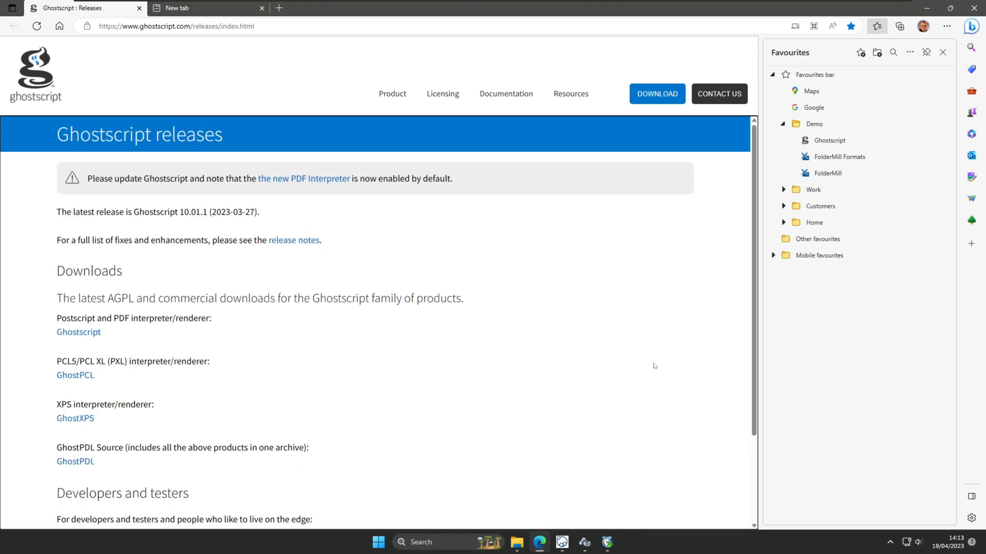
click(930, 9)
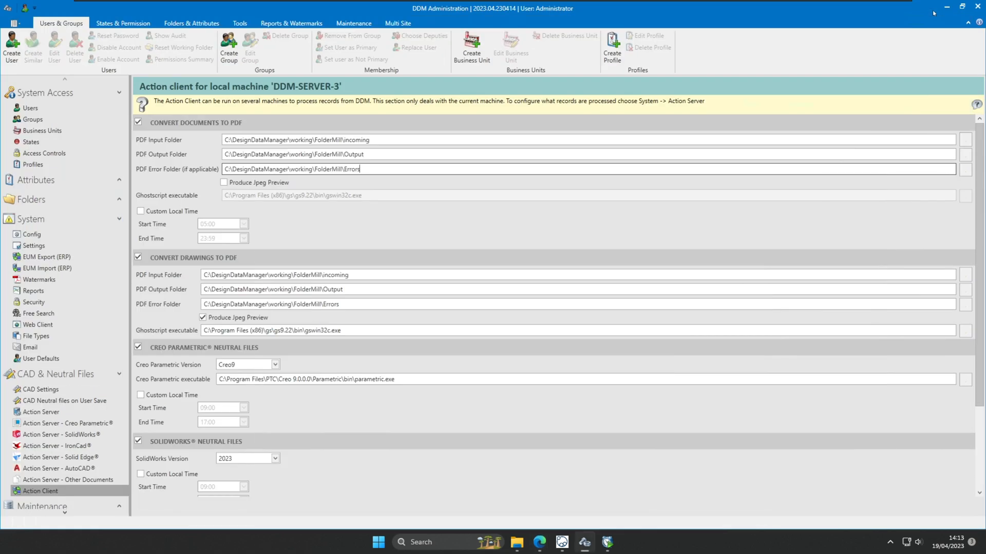
Review the Action Client's PDF Input and Output folder paths.
click(327, 221)
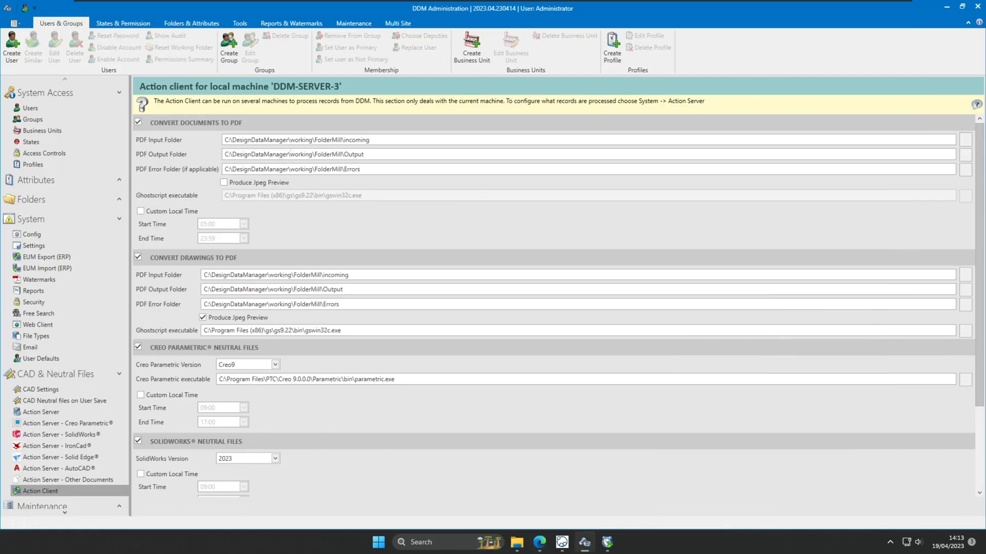
click(370, 139)
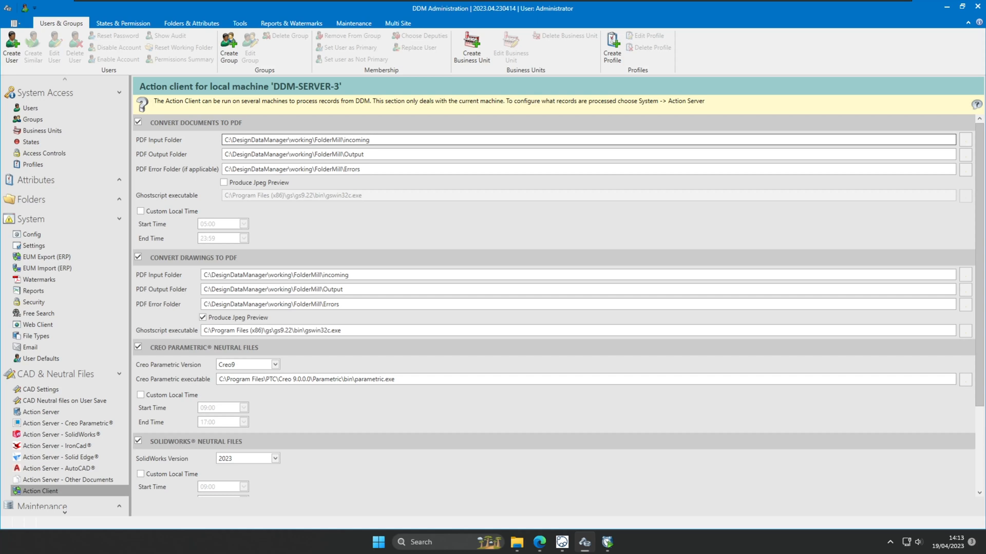
drag(367, 155, 337, 154)
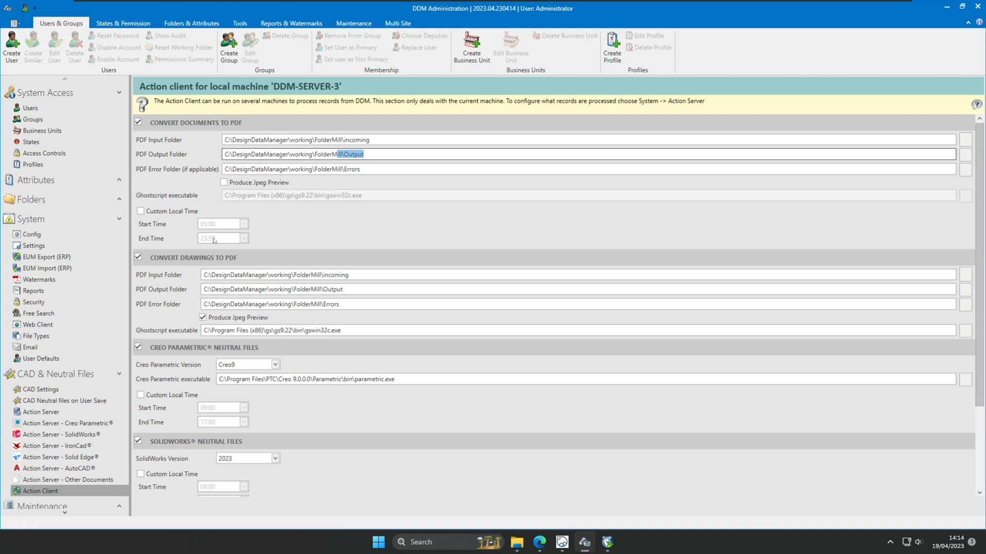
Check the Folder Mill Setup task in main DDM, then minimize both DDM windows.
click(564, 543)
click(661, 380)
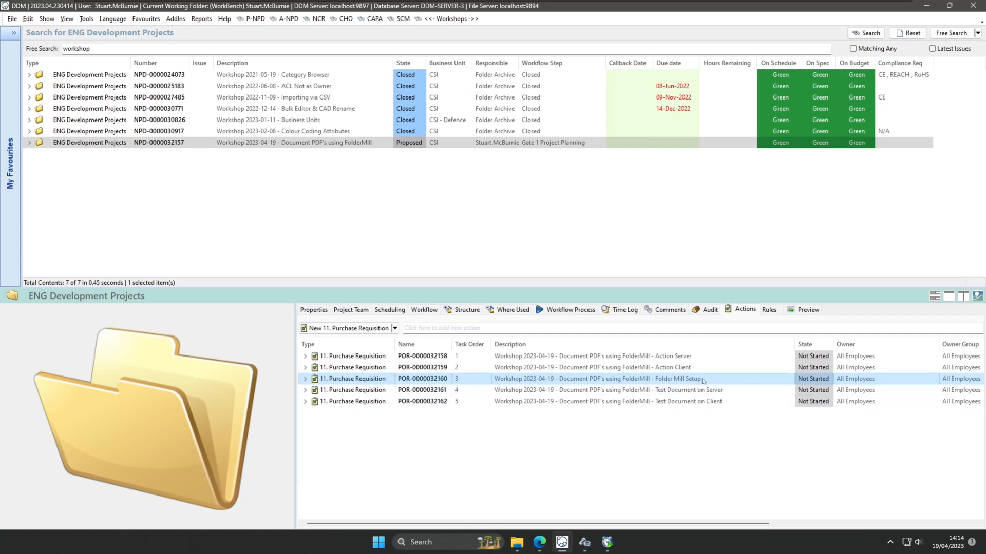
click(925, 5)
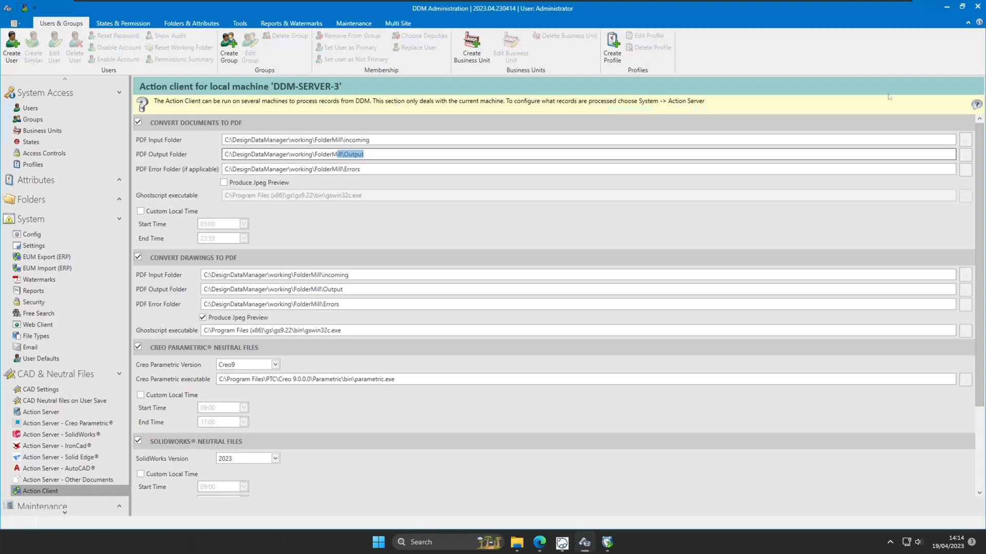
click(946, 6)
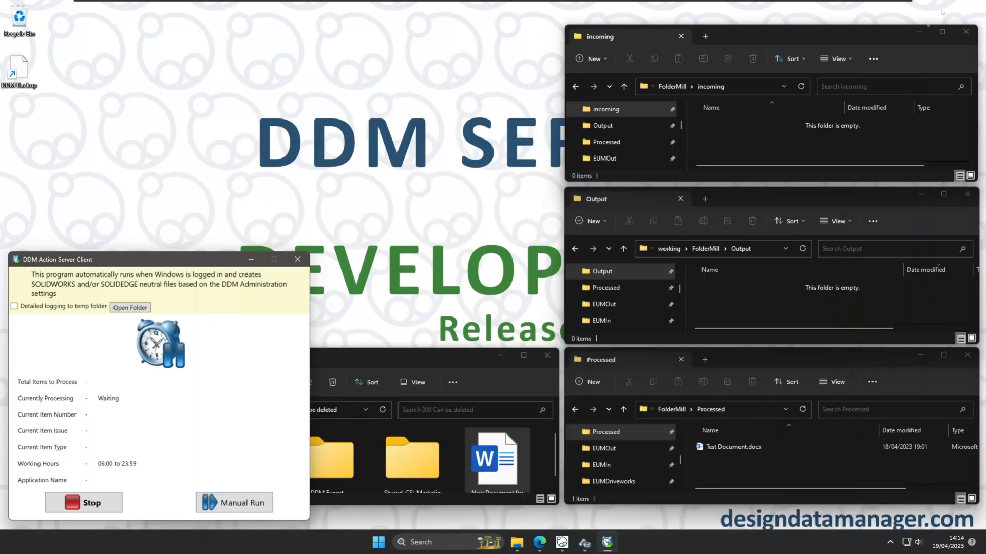
Launch FolderMill Control Panel from the Start menu and position its window.
click(379, 543)
click(615, 241)
drag(370, 29, 437, 60)
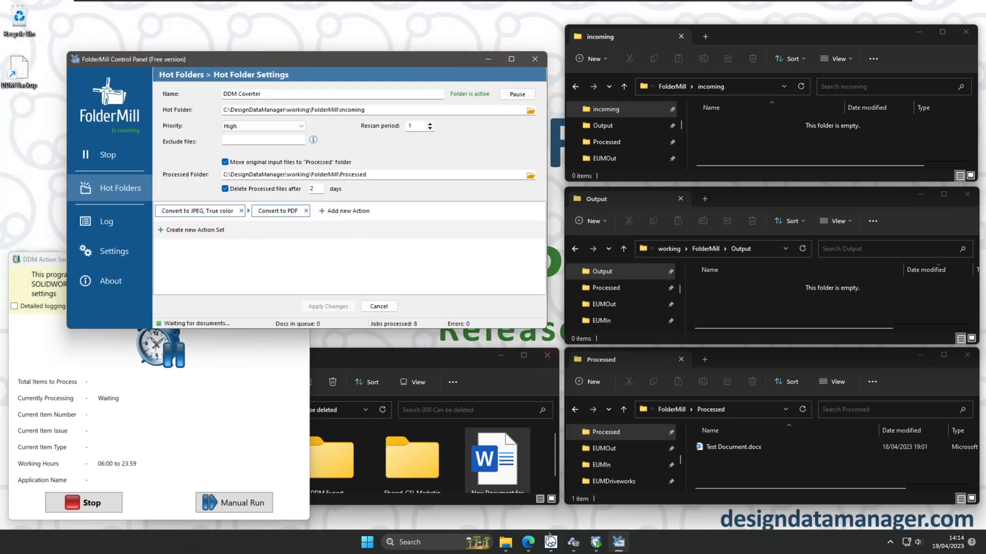
click(529, 542)
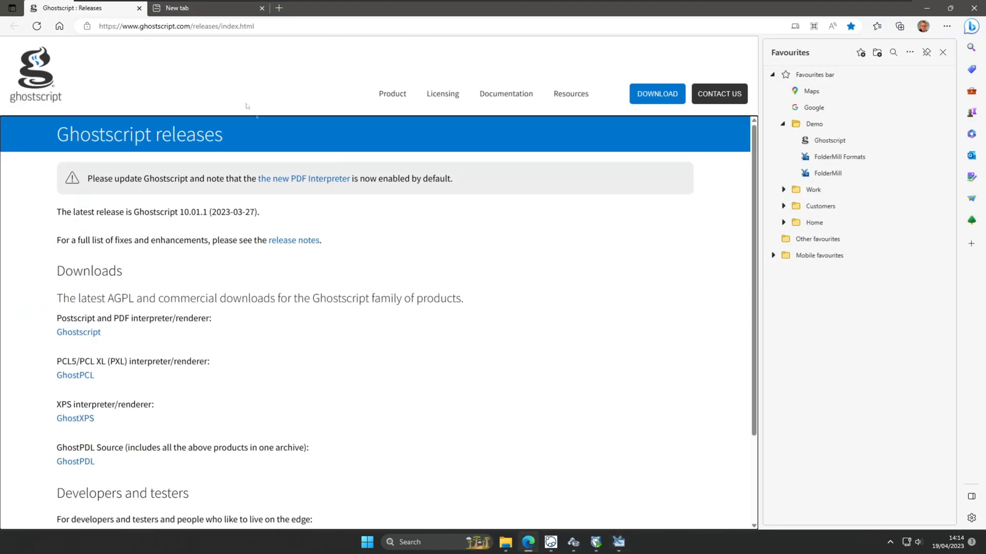
In the second Edge tab, open the FolderMill favourite for the FolderMill 4.9 Free Version download.
click(233, 12)
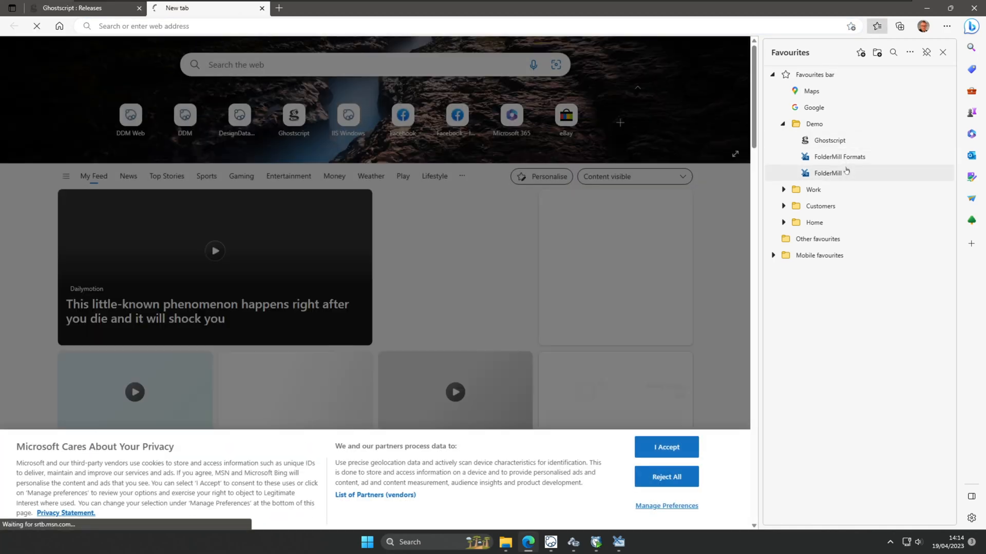
click(845, 173)
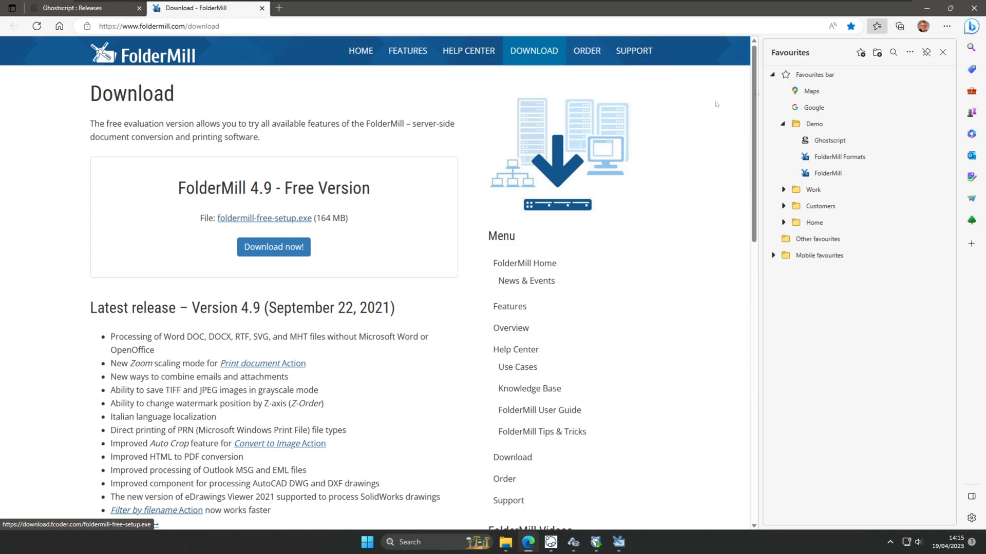
Review the DDM Coverter hot folder's name and its incoming hot folder path.
click(927, 9)
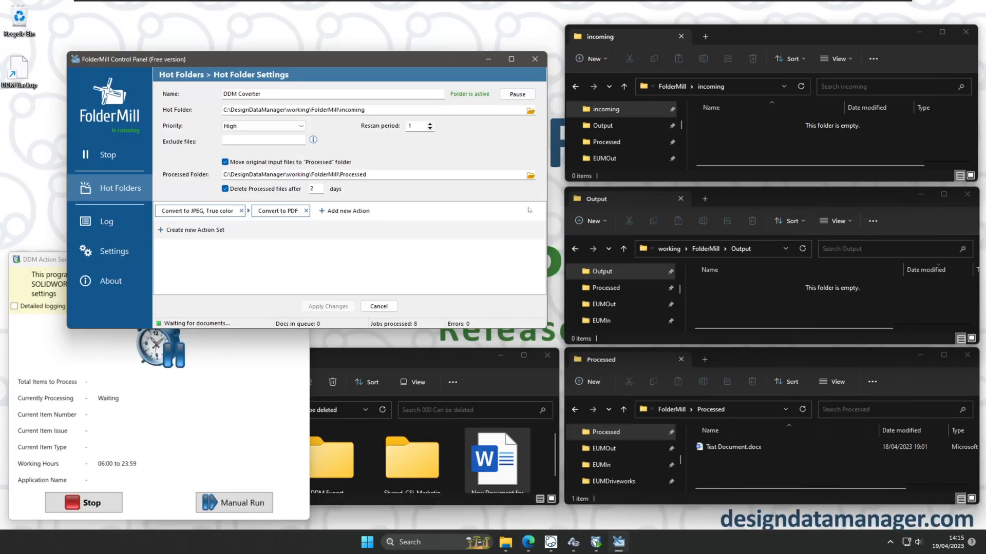
drag(411, 65, 492, 99)
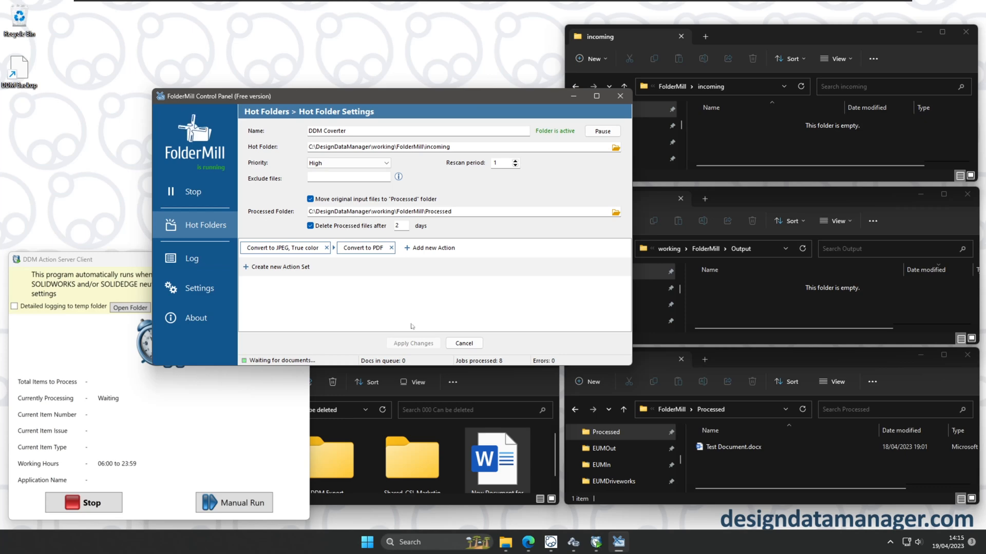
drag(351, 132, 304, 132)
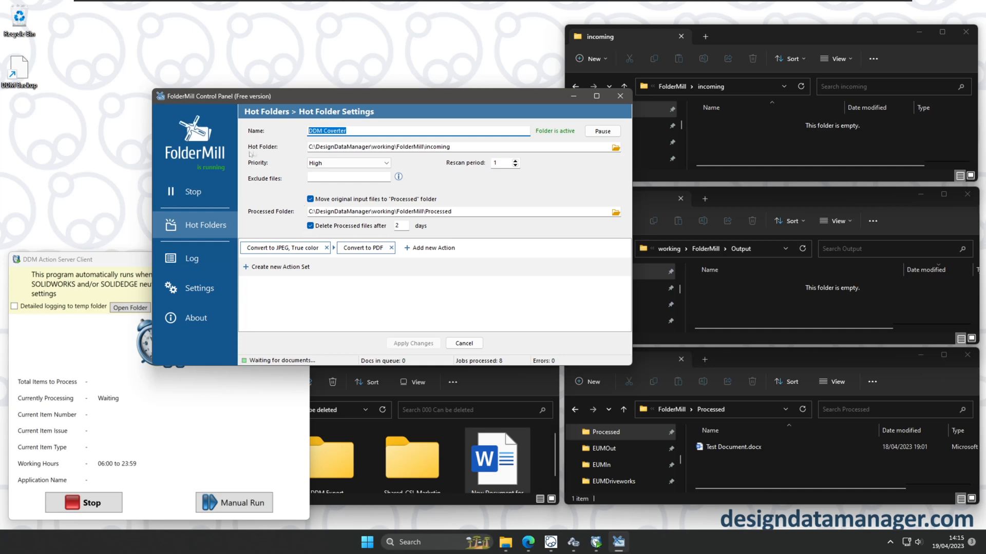
drag(452, 147, 426, 147)
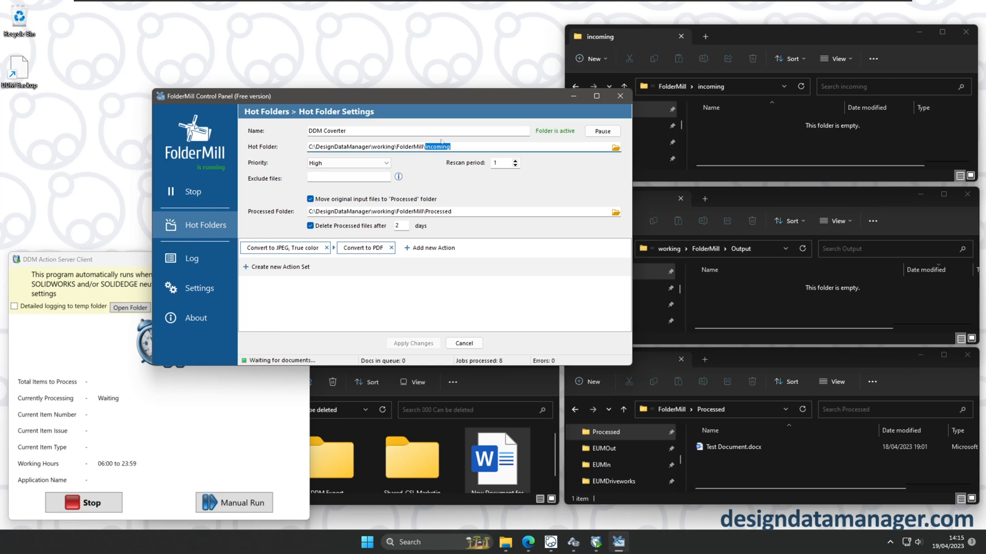
drag(453, 95, 384, 36)
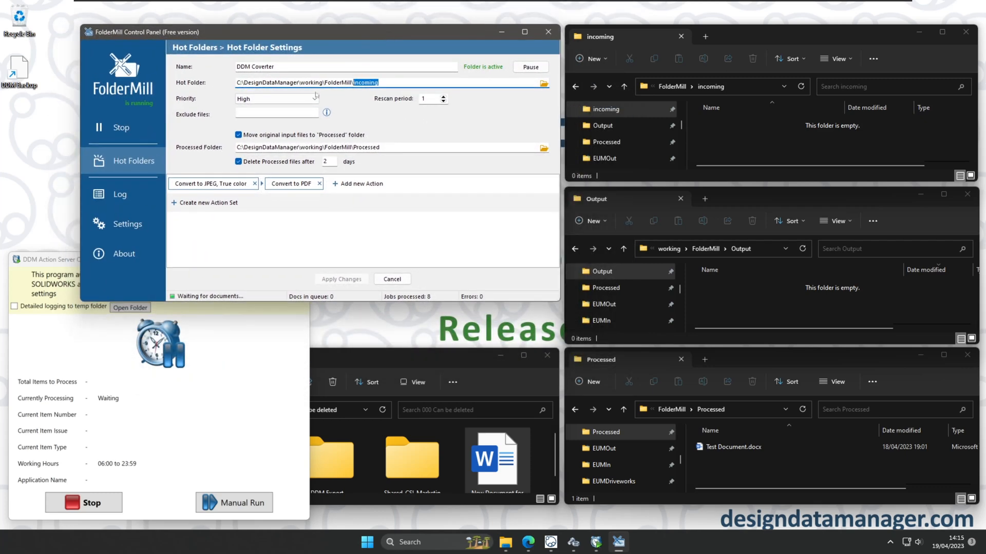
key(shift+Right)
Check the Processed folder path and 2-day deletion delay, then open the JPEG action's parameters.
drag(380, 147, 235, 148)
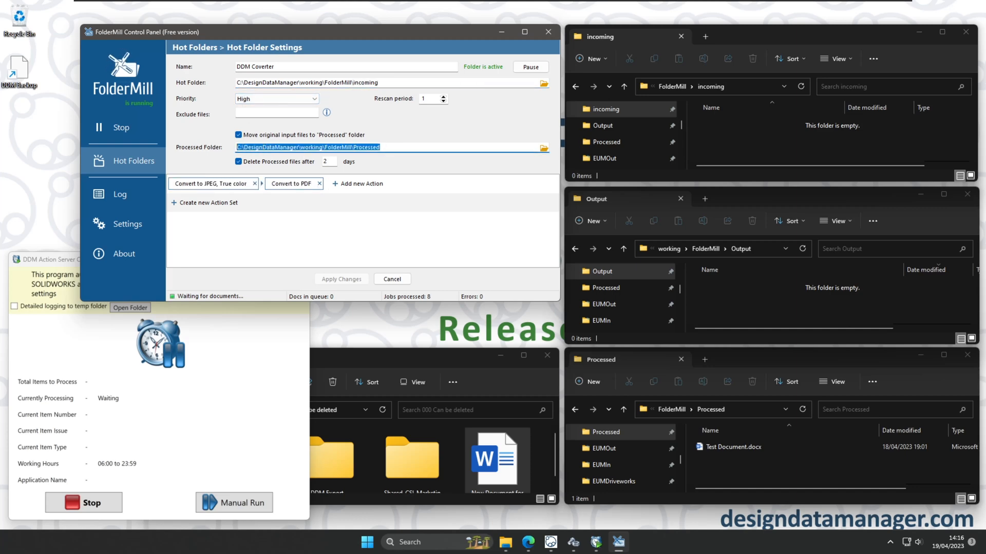
click(725, 447)
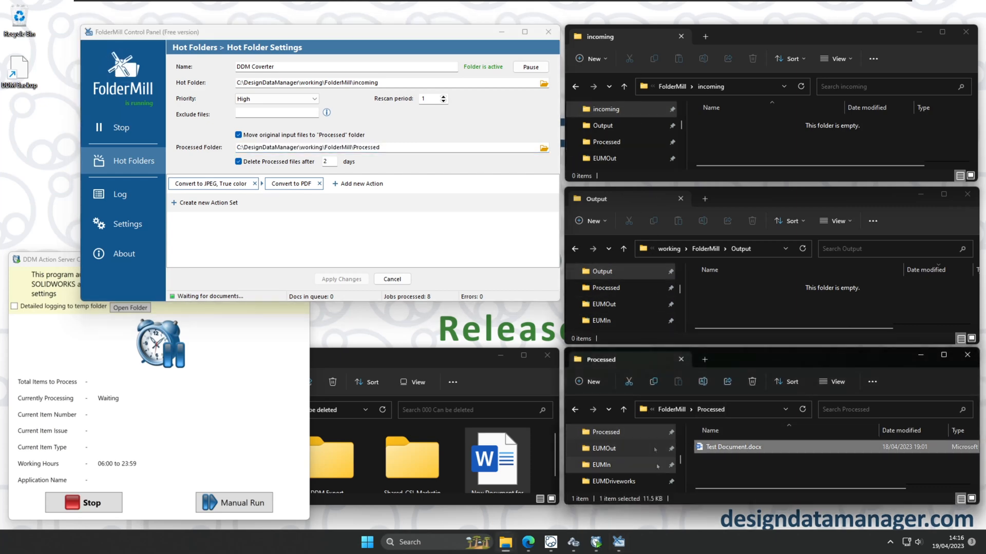
click(748, 137)
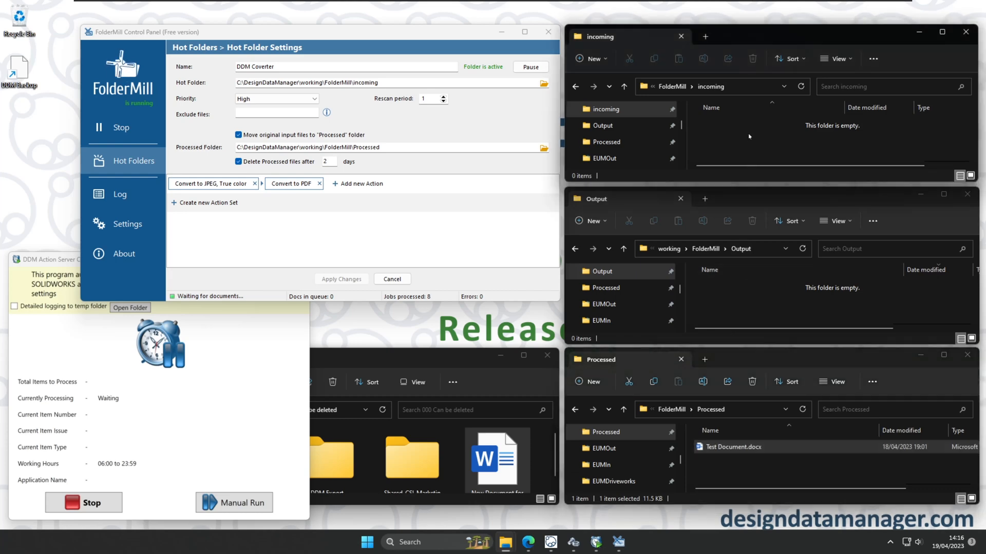
click(754, 300)
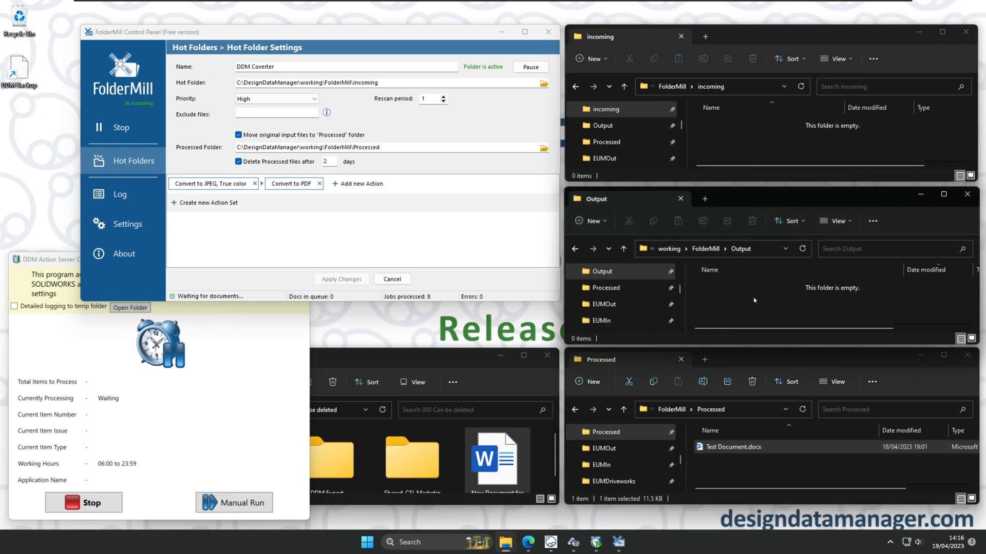
click(774, 477)
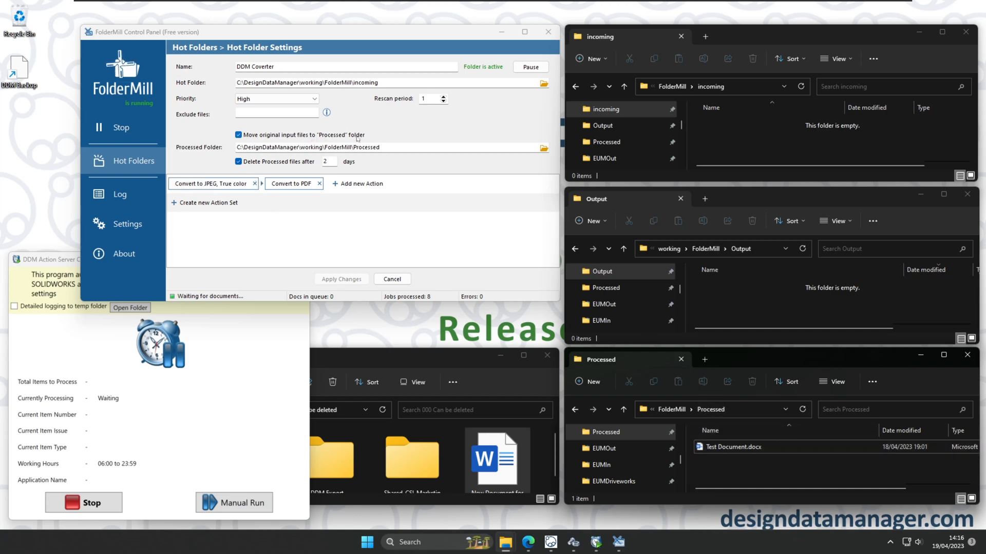
double_click(241, 147)
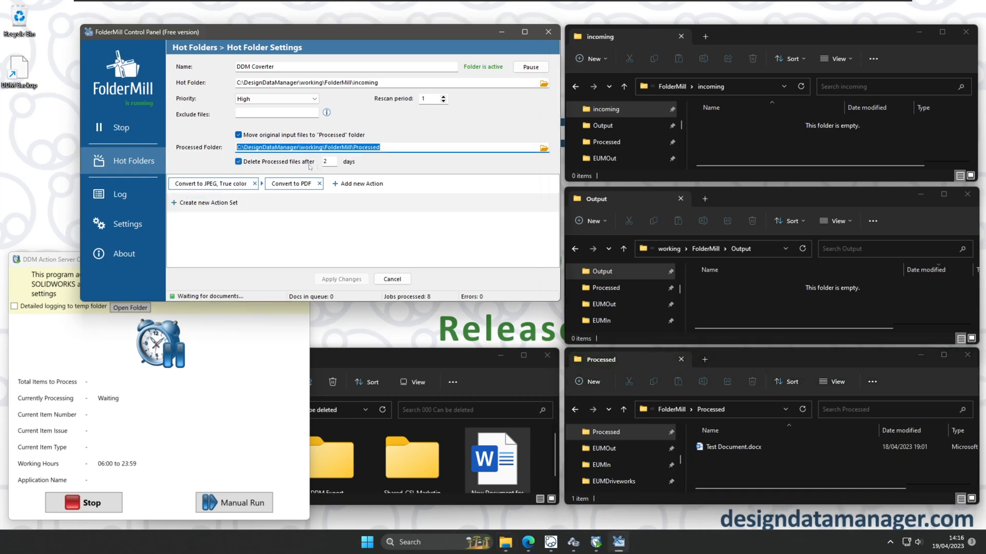
double_click(326, 162)
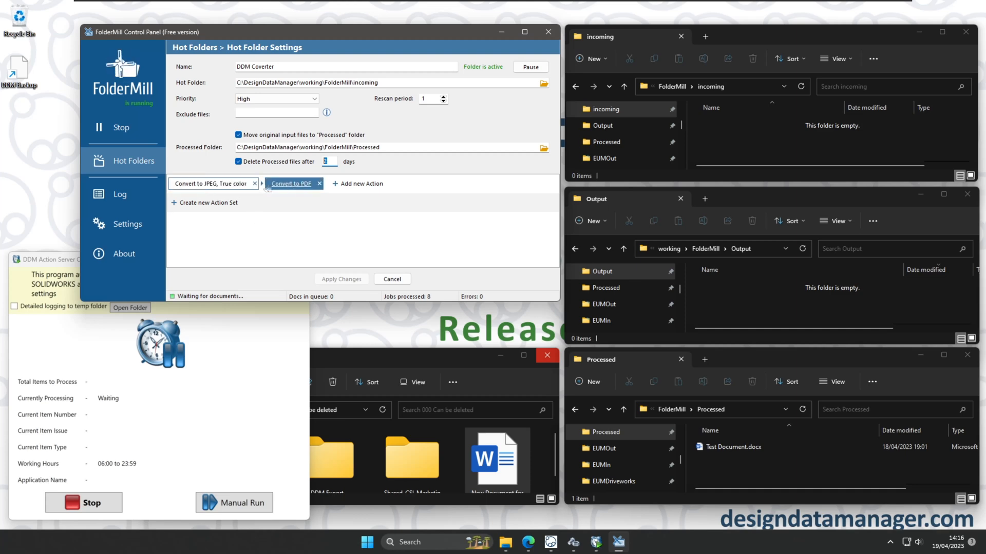
click(227, 185)
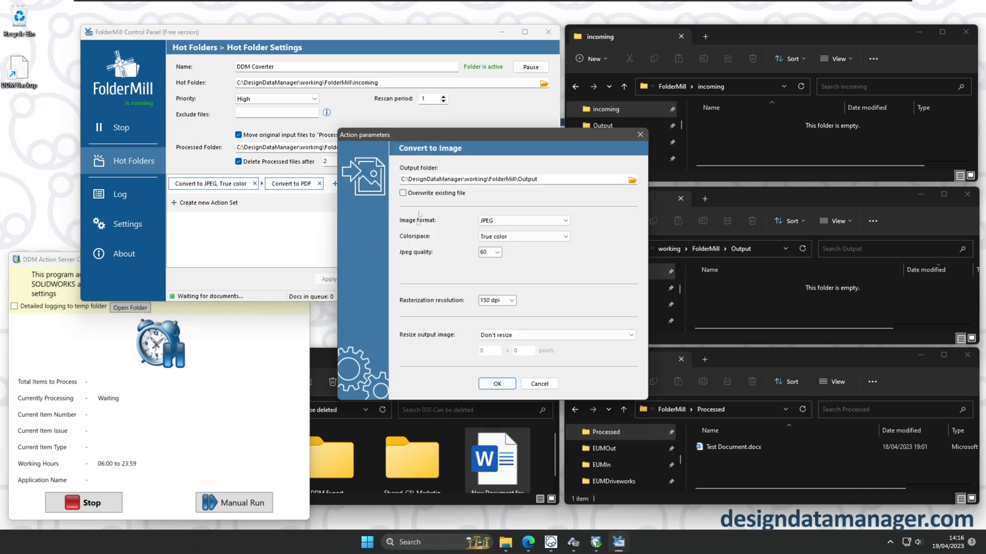
Keep JPEG, True color, quality 60, 150 dpi saving to Output, and confirm the image action.
drag(538, 179, 518, 179)
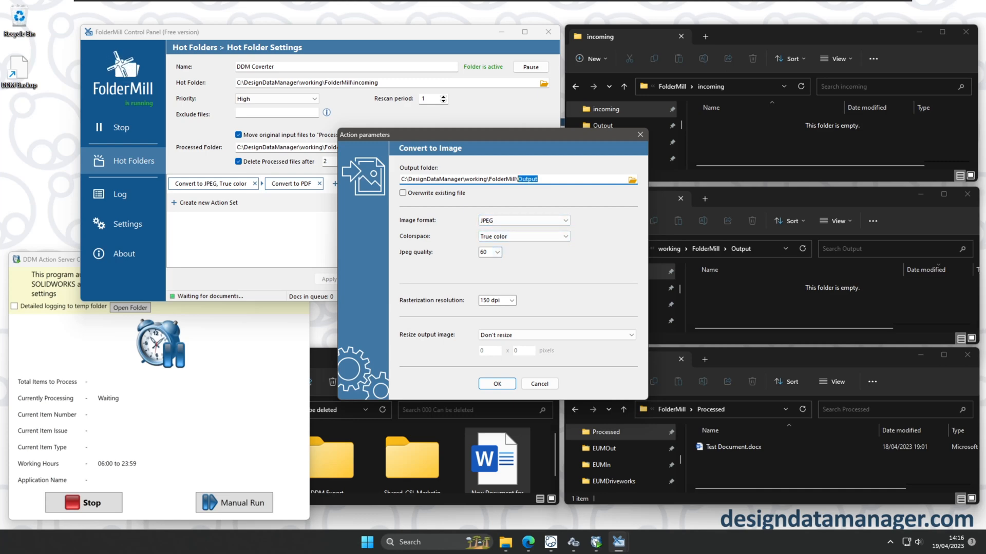
click(497, 252)
click(519, 257)
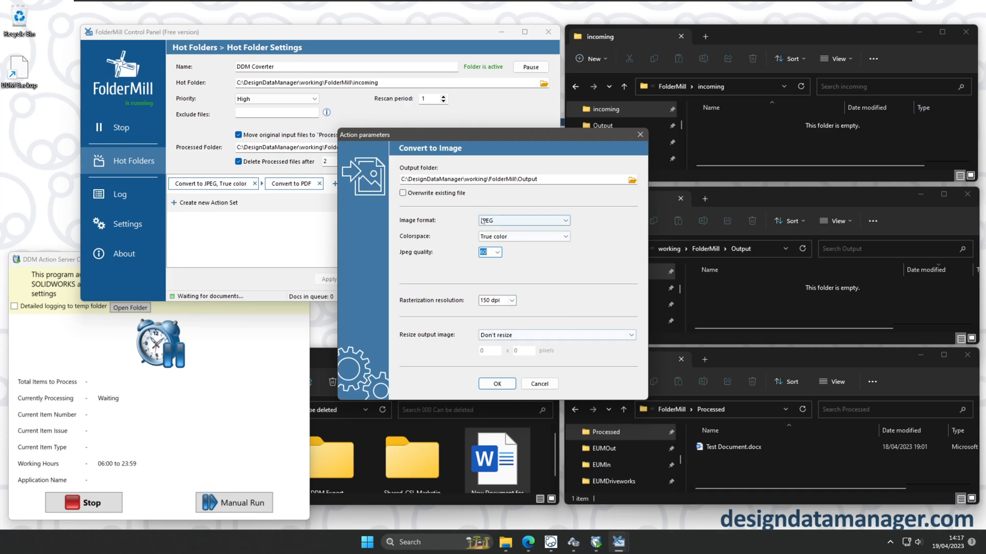
click(497, 384)
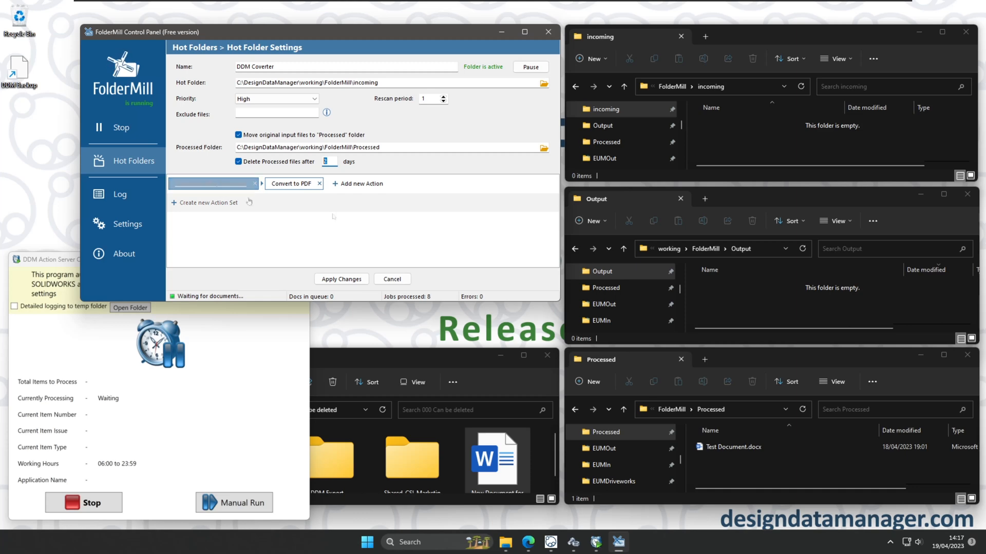
Verify the .jpg entry in Action Server - Other Documents' non-PDF files, then minimize DDM Administration.
click(574, 545)
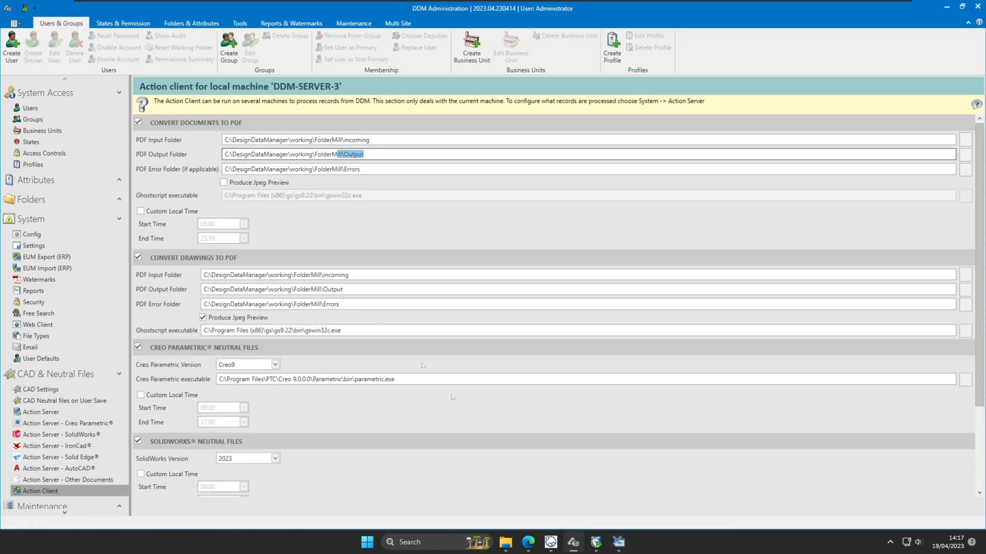
click(67, 479)
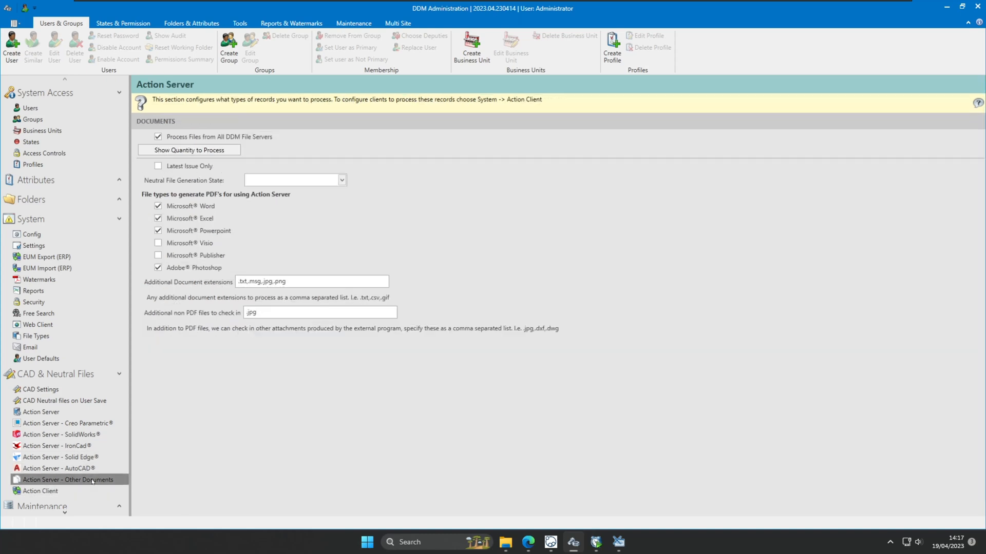
double_click(251, 312)
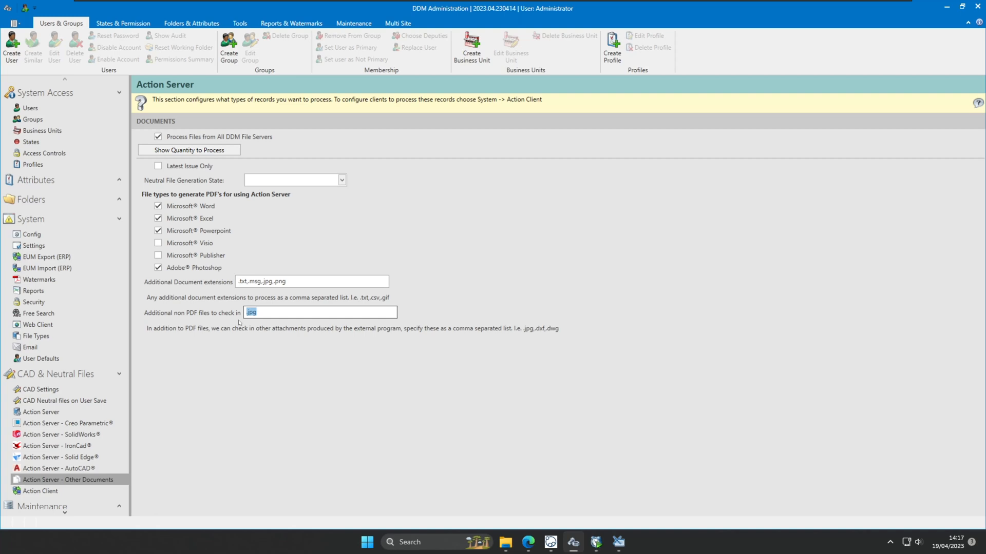
key(End)
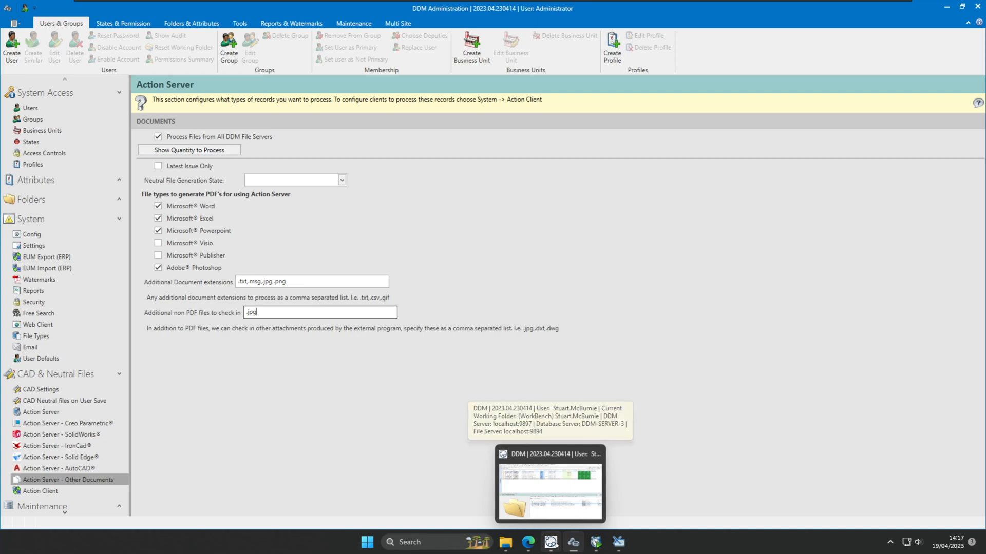
click(946, 7)
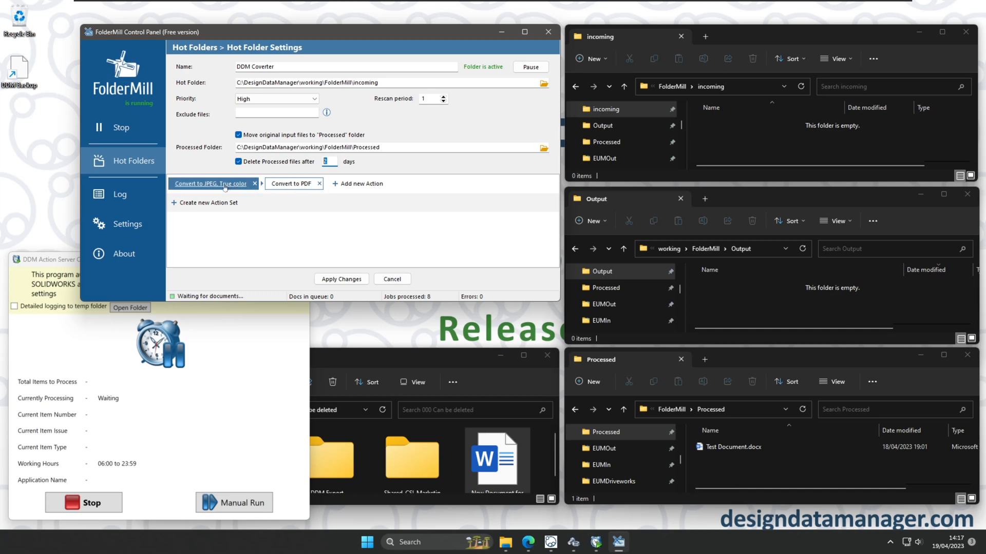
Confirm the Convert to PDF action saves to Output, then stop the FolderMill converter, triggering UAC.
click(291, 187)
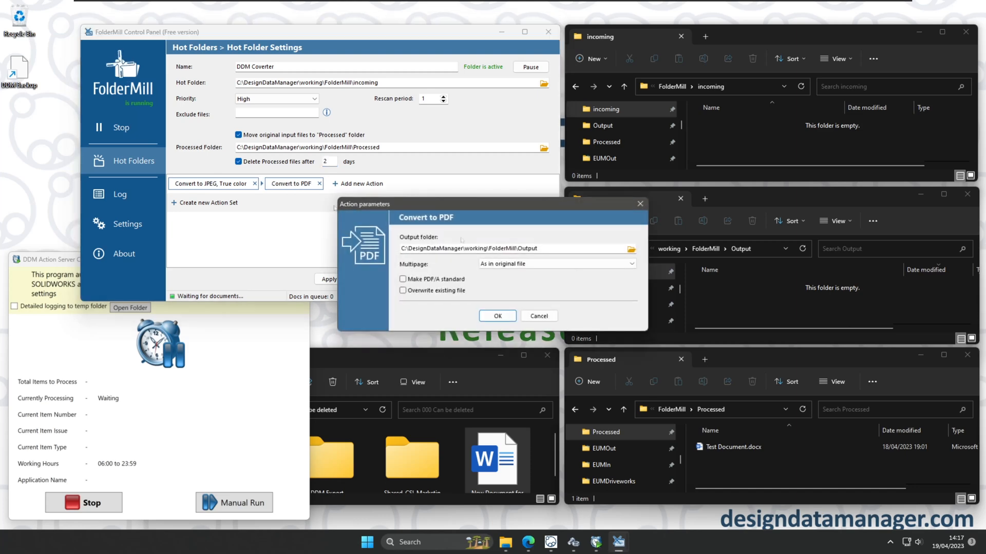
click(539, 315)
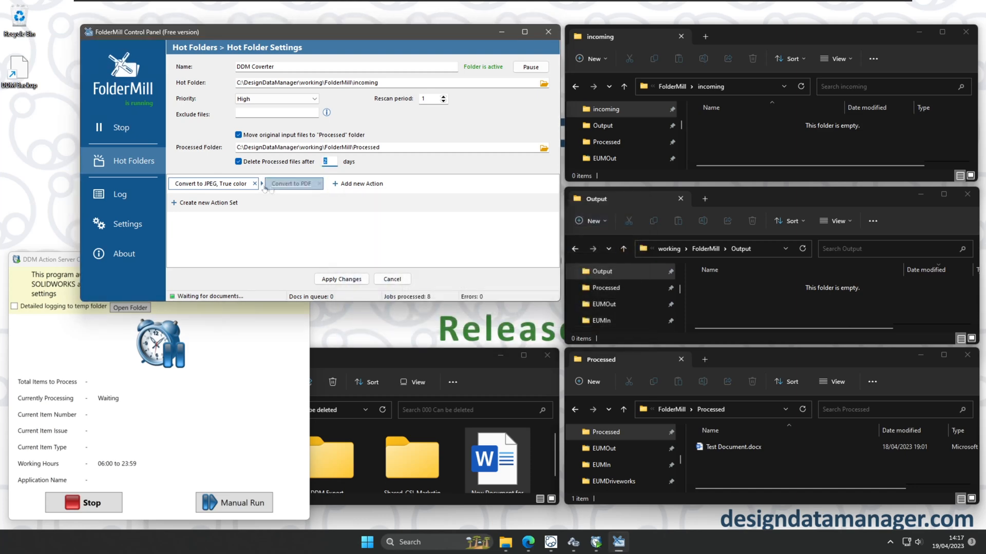
click(298, 188)
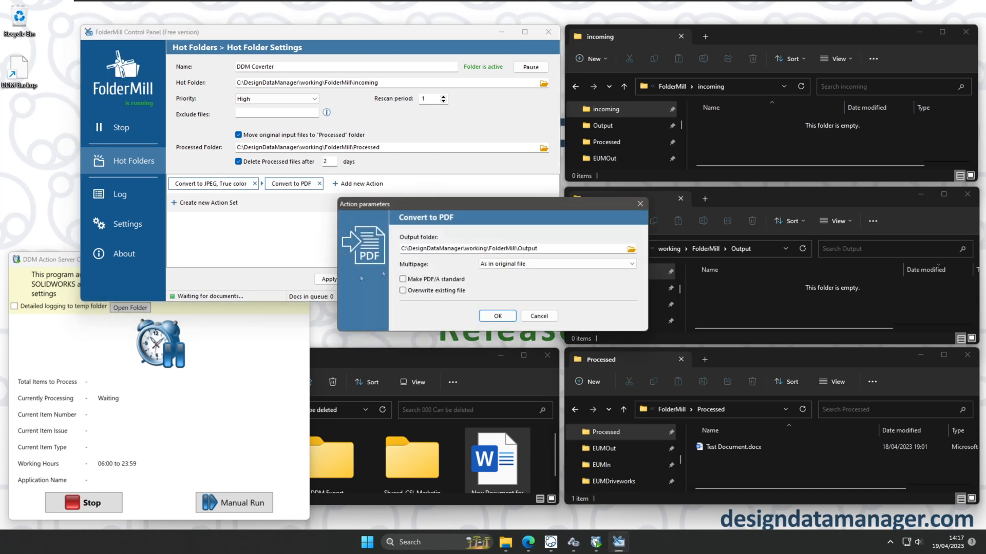
double_click(527, 248)
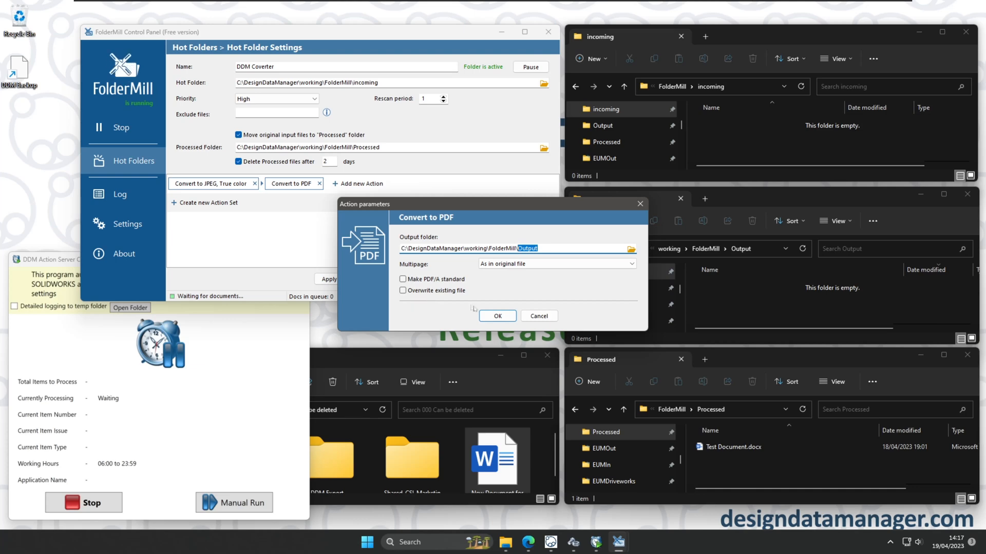
click(505, 317)
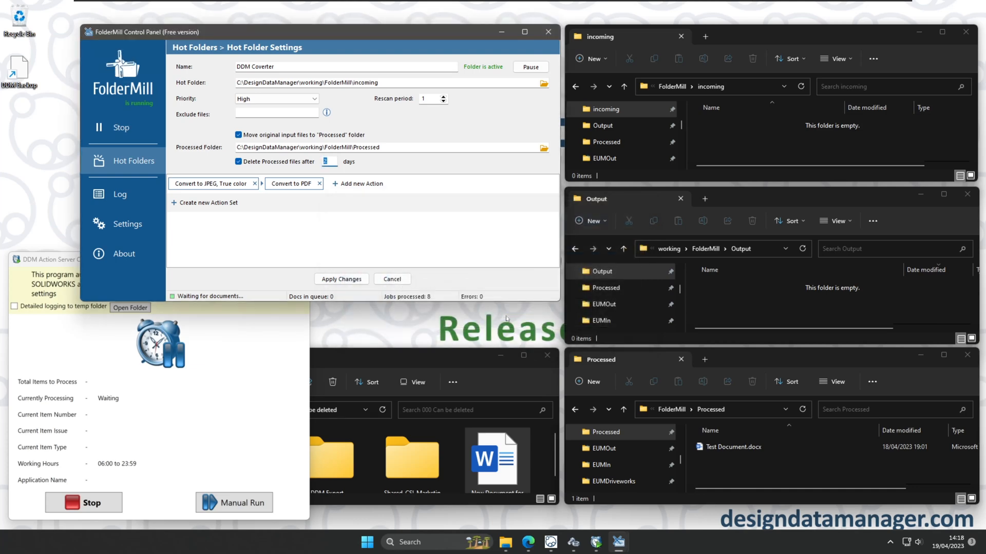
click(128, 128)
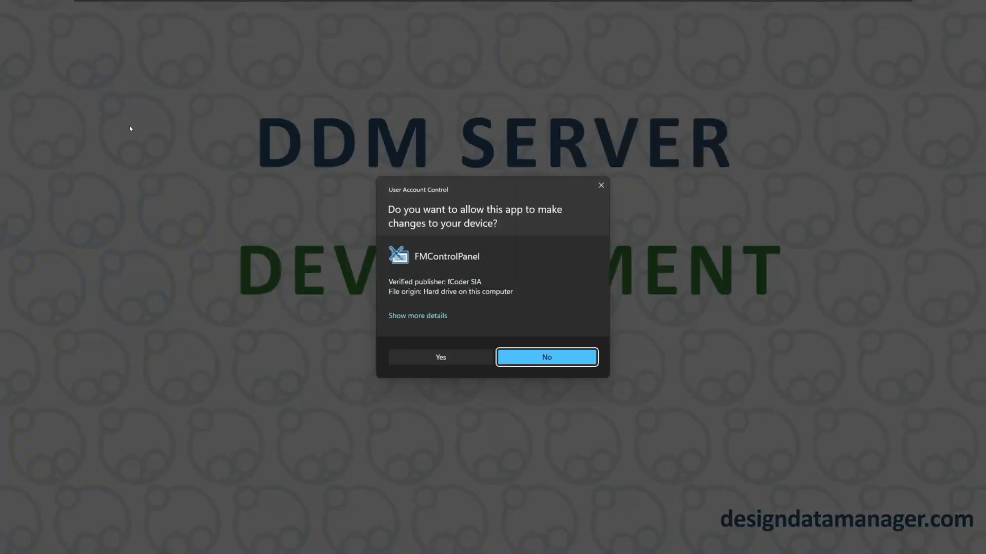
Stop and restart the FolderMill converter, approving both permission prompts, then minimize its Control Panel.
click(464, 356)
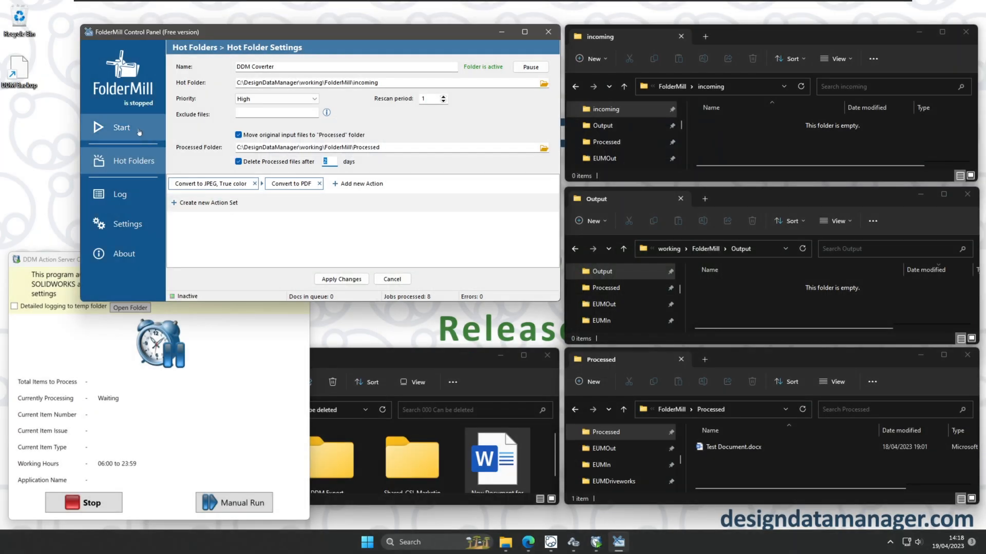
click(138, 132)
click(460, 355)
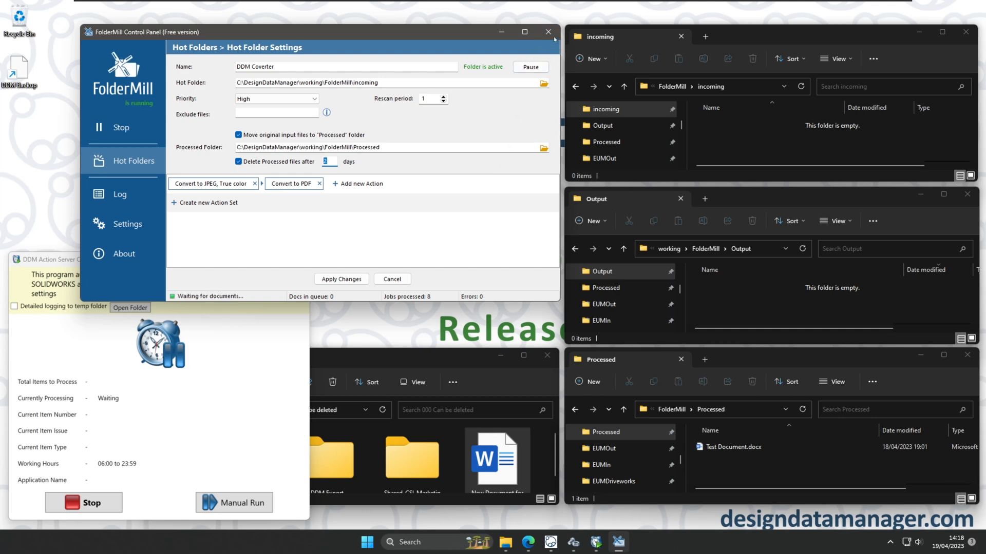
click(502, 32)
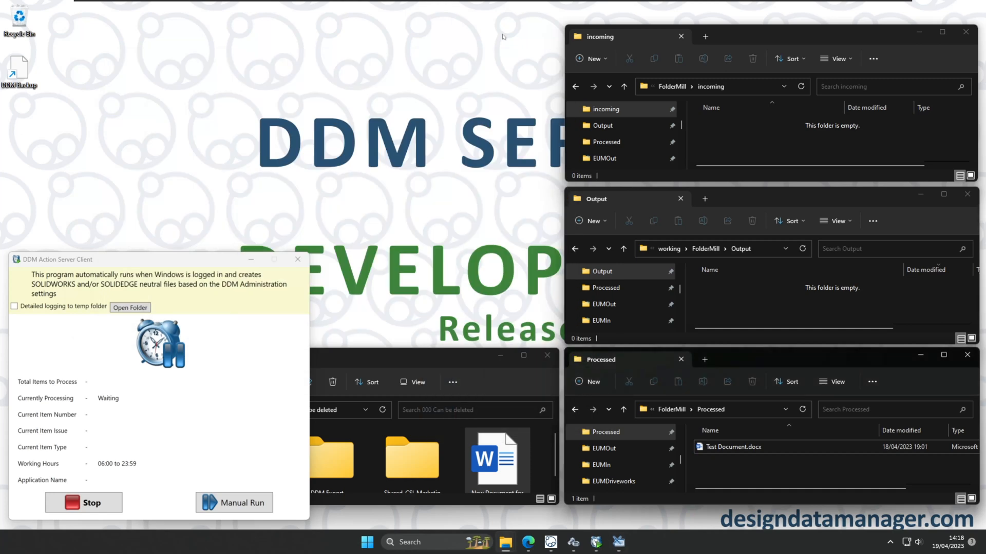
Move Test Document.docx from Processed into incoming, producing Test Document.pdf and Test Document.jpg in Output.
drag(169, 259, 304, 45)
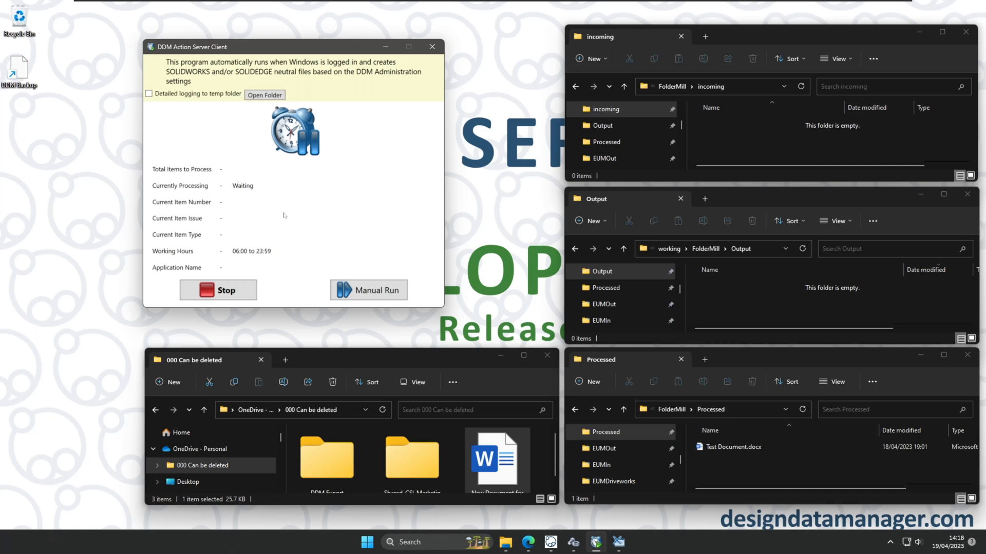
drag(260, 45, 172, 28)
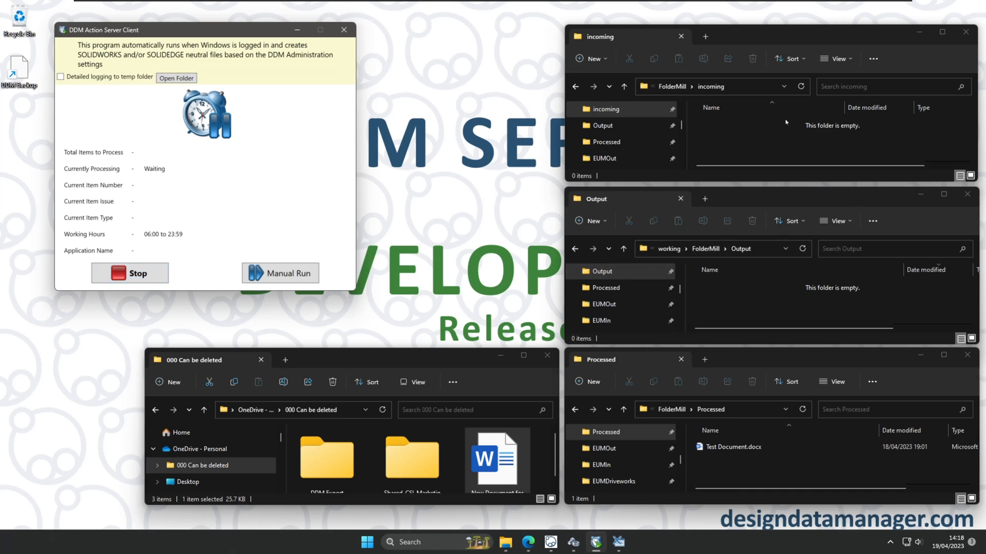
click(787, 450)
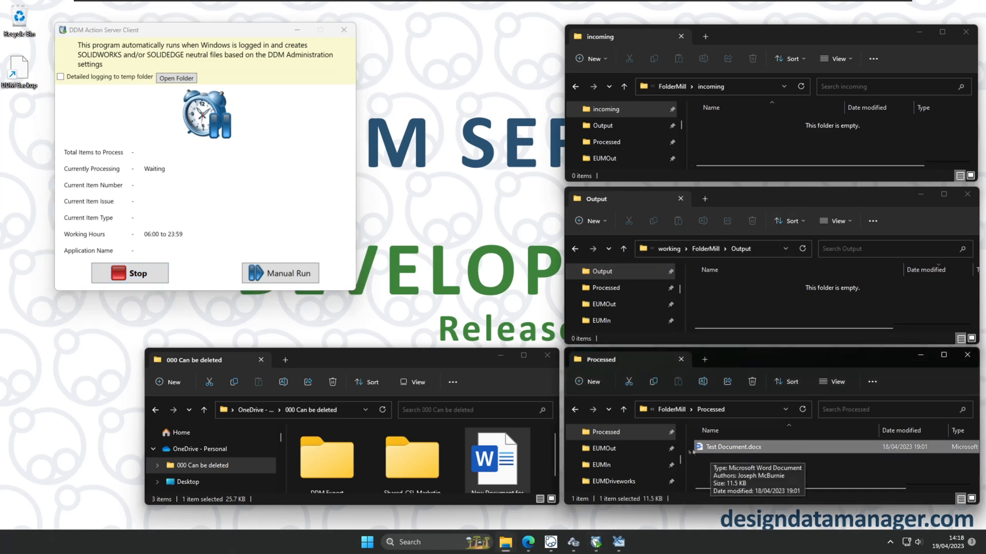
drag(732, 448, 737, 142)
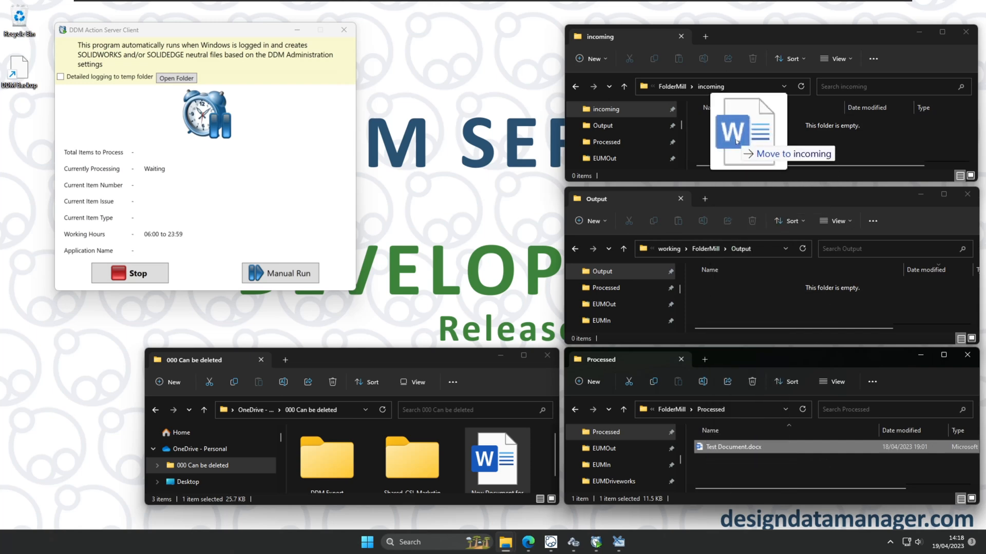
right_drag(737, 142, 737, 143)
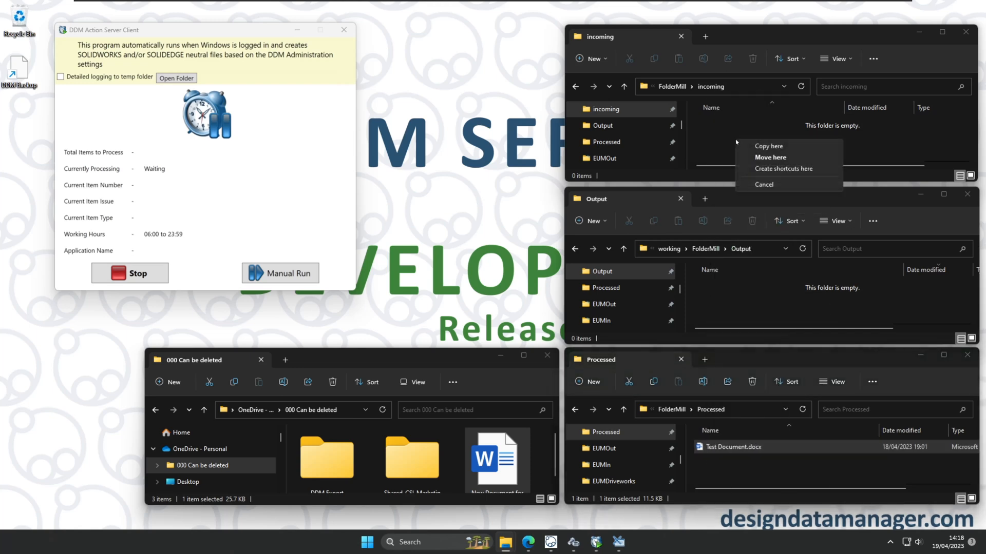
click(777, 158)
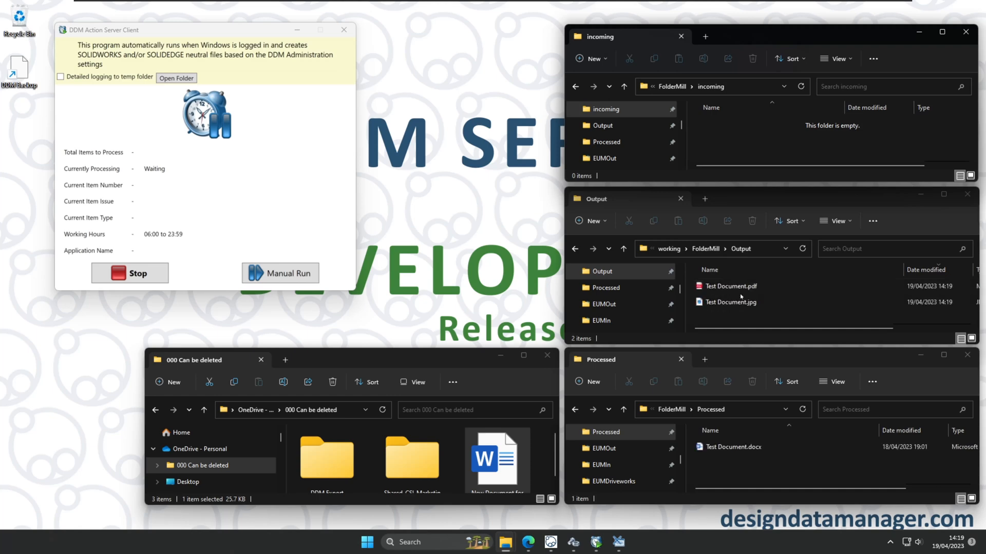
click(735, 302)
Inspect Test Document.pdf and .jpg in Output and the docx in Processed, then return to DDM.
click(743, 286)
click(743, 302)
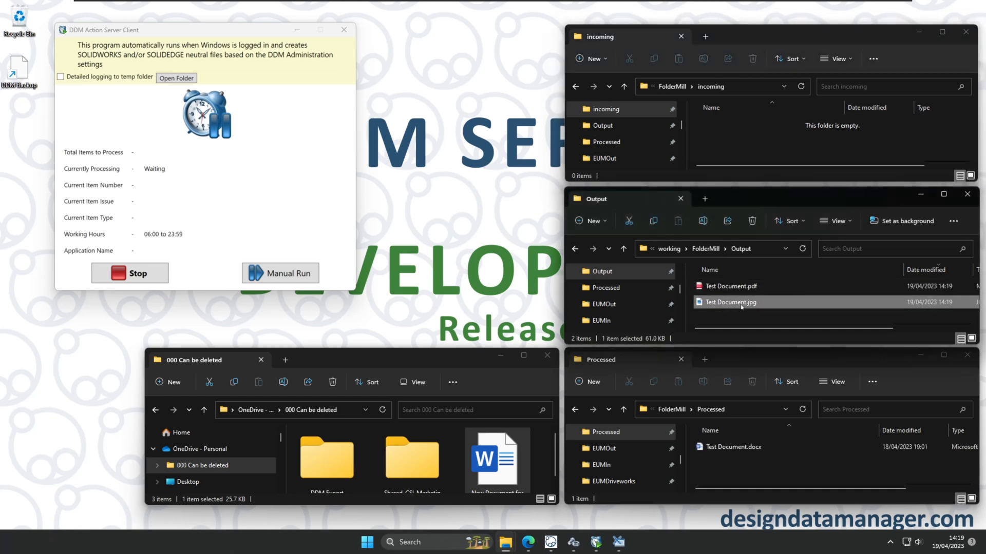
click(743, 287)
click(742, 302)
click(752, 449)
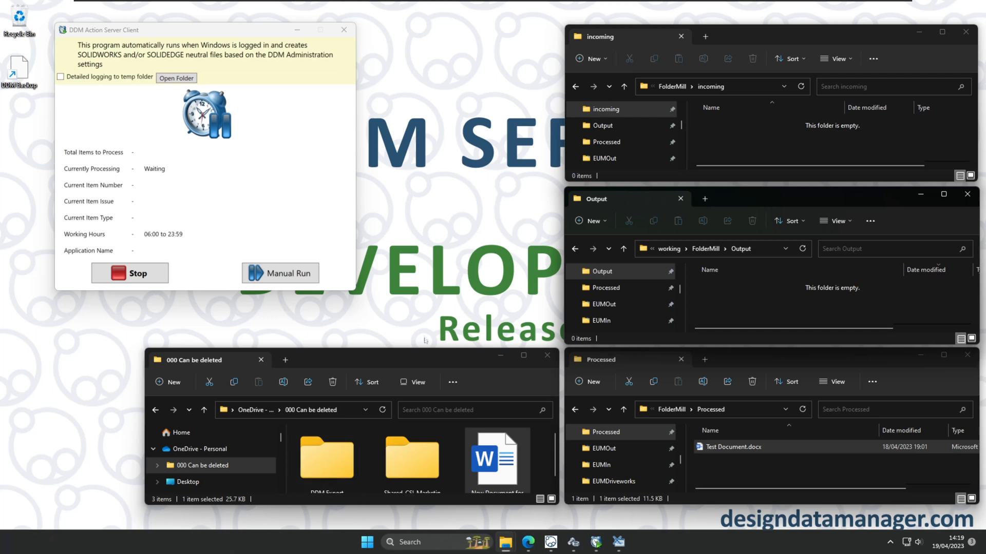
click(413, 363)
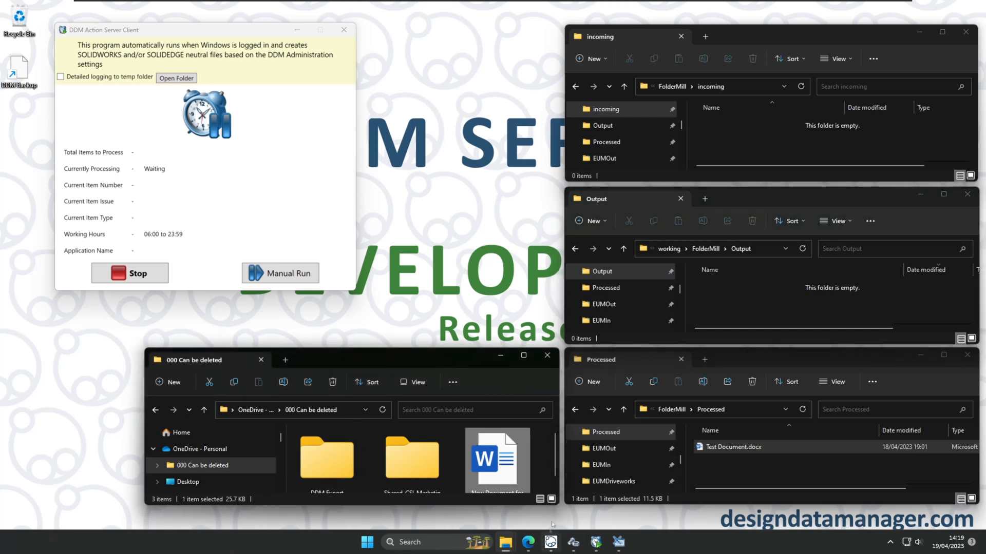
click(551, 542)
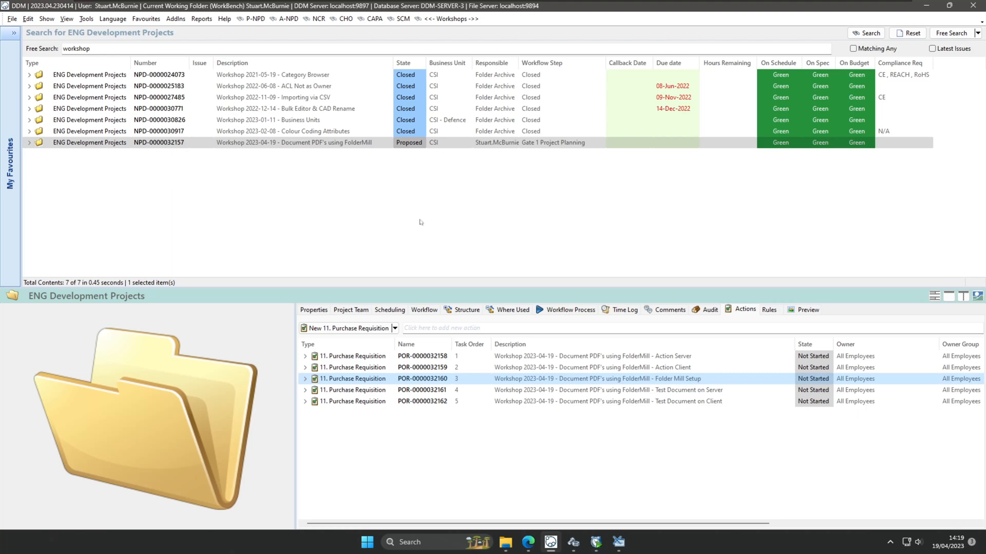
Snap the DDM window to the left half of the screen beside the FolderMill folders.
click(949, 5)
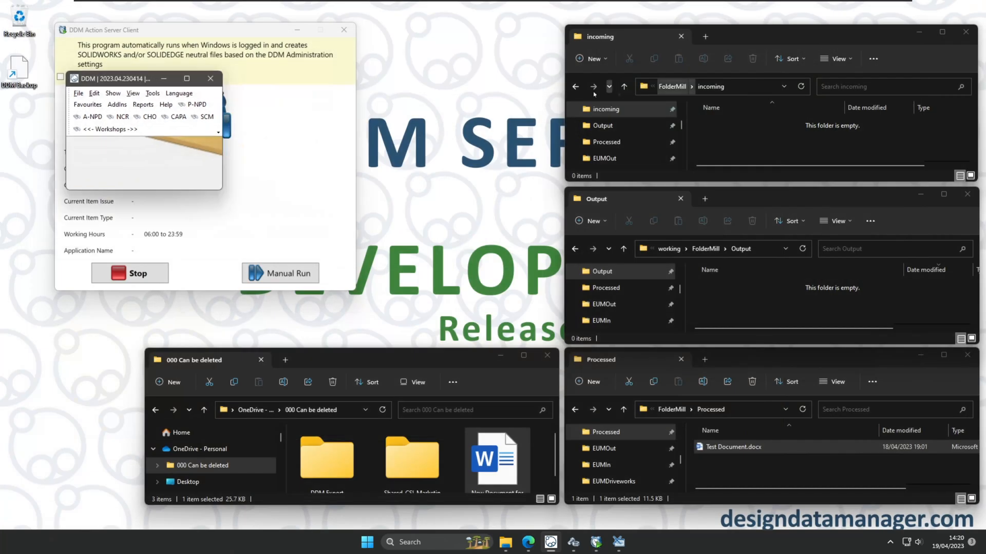
drag(125, 83, 983, 100)
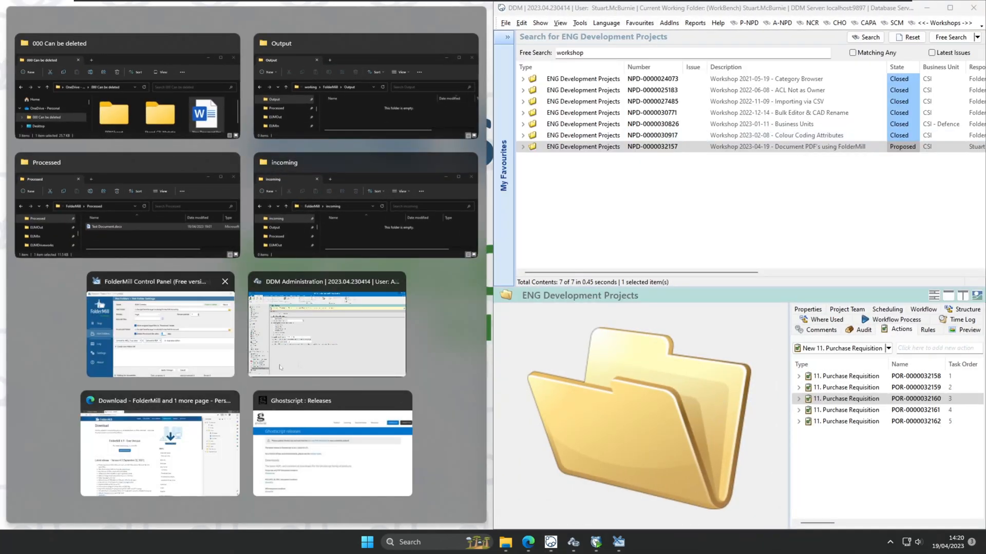
click(452, 326)
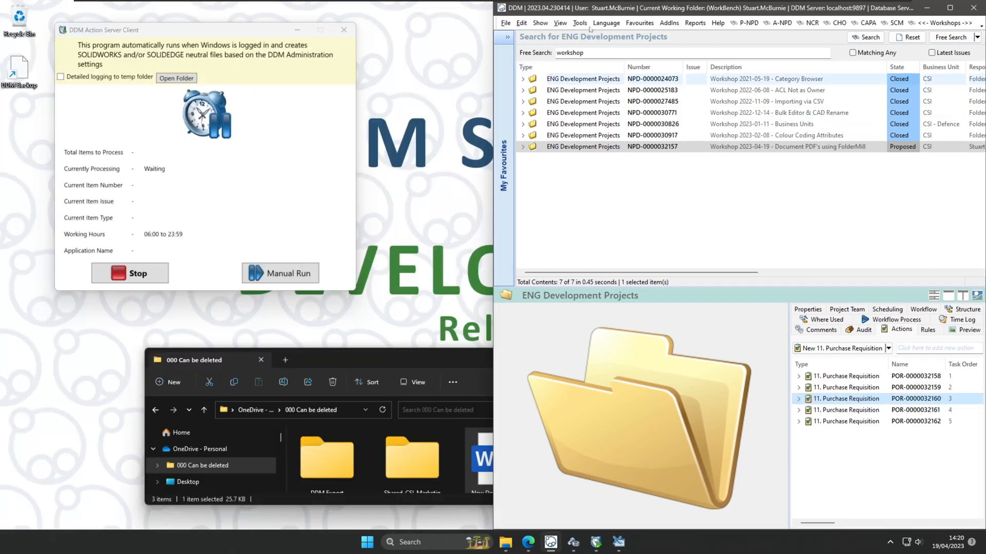
drag(218, 32, 573, 206)
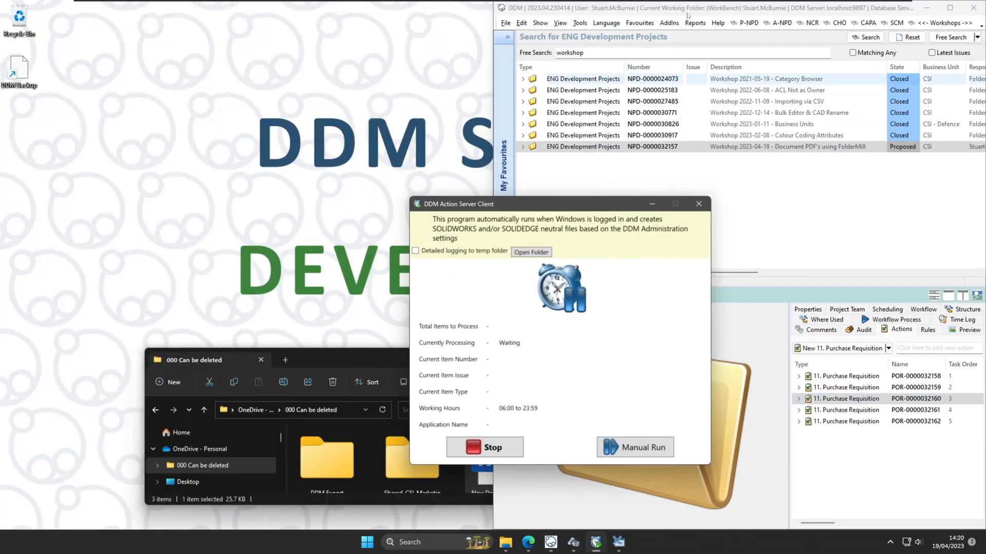
drag(686, 10, 3, 46)
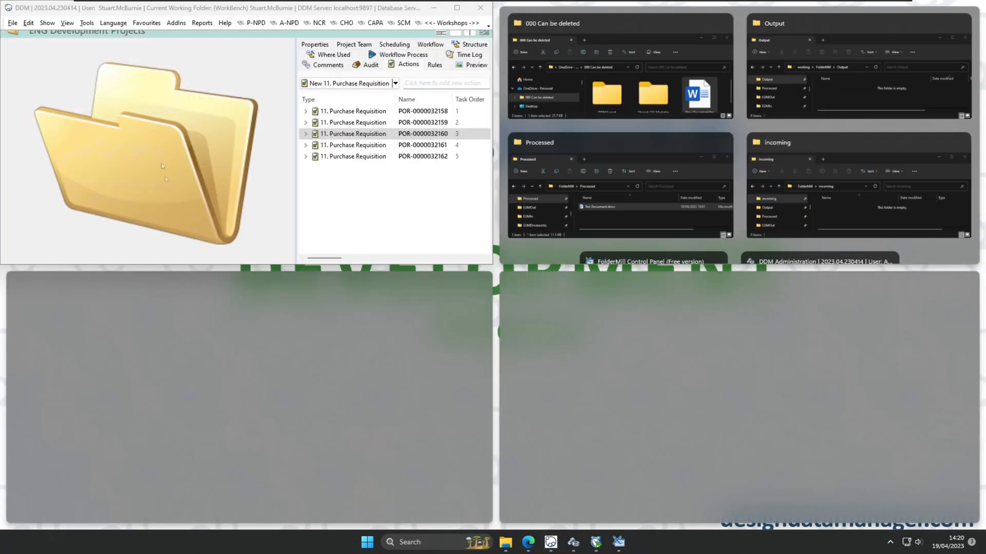
drag(200, 10, 2, 215)
click(383, 220)
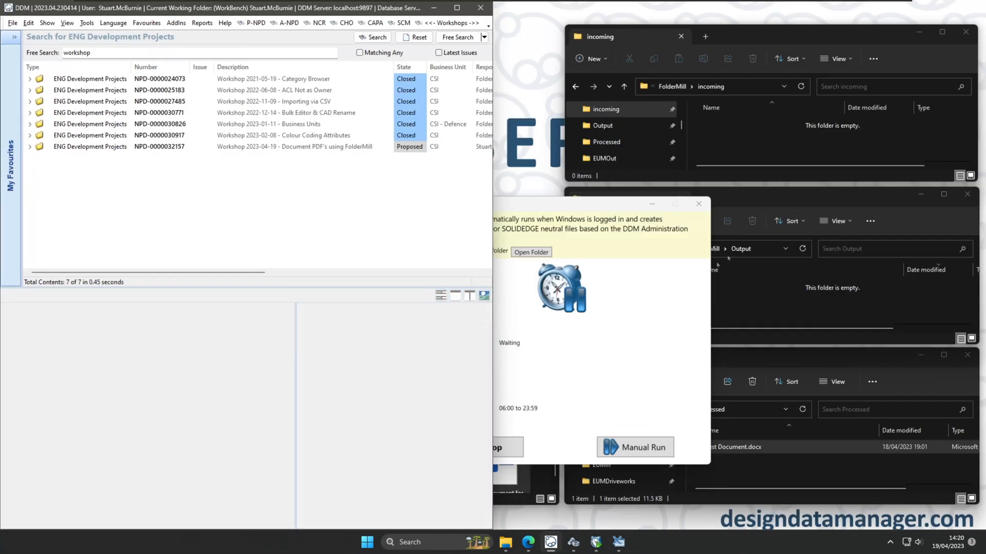
drag(623, 204, 497, 238)
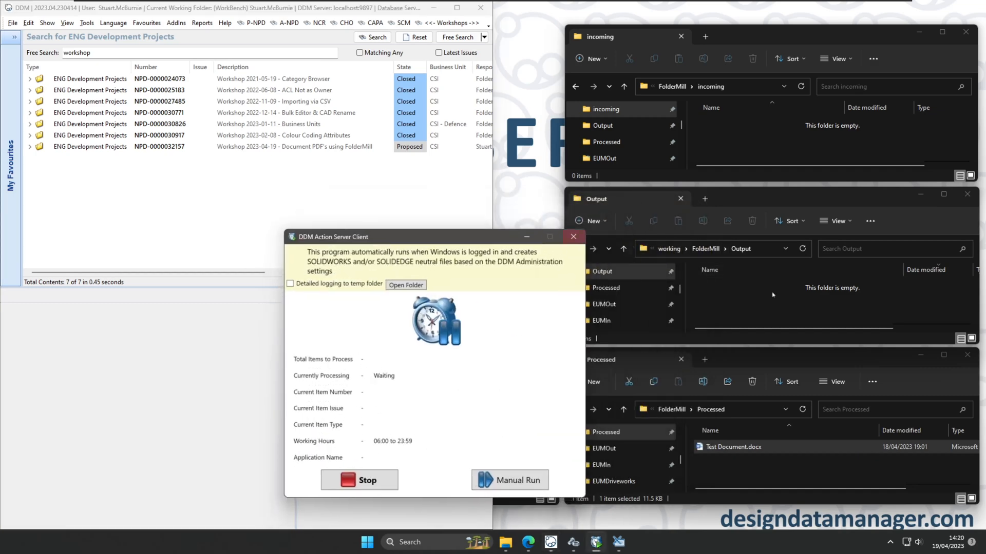
Delete the old Test Document.docx from the Processed folder.
click(774, 452)
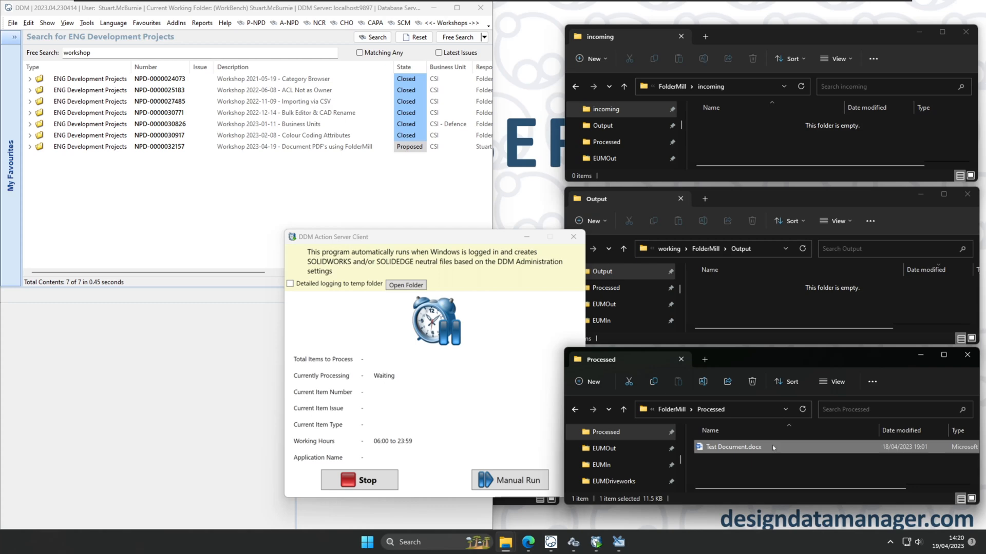
key(Delete)
drag(487, 238, 950, 143)
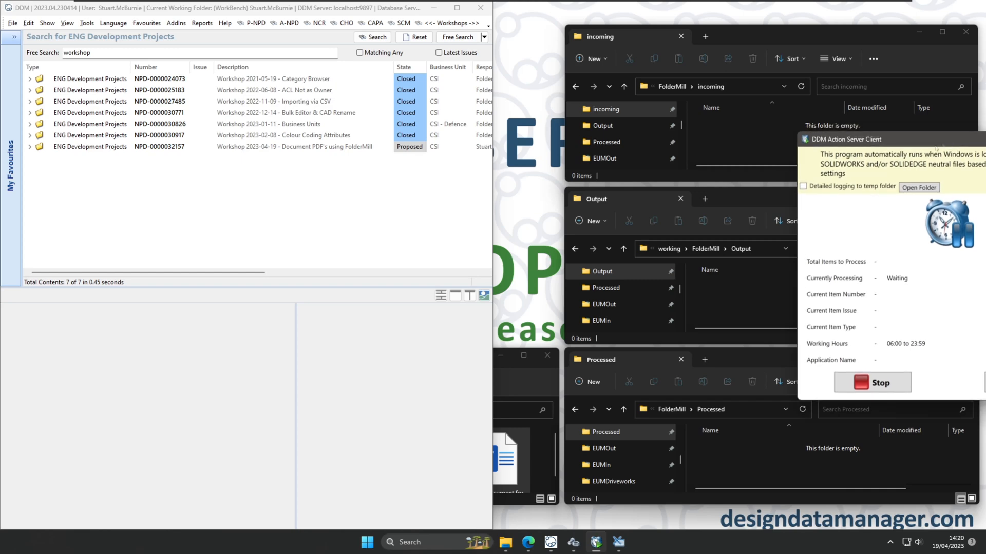
Drop the Word file onto DDM's results list as New Document for Import PDF, keeping the original on disk.
click(511, 473)
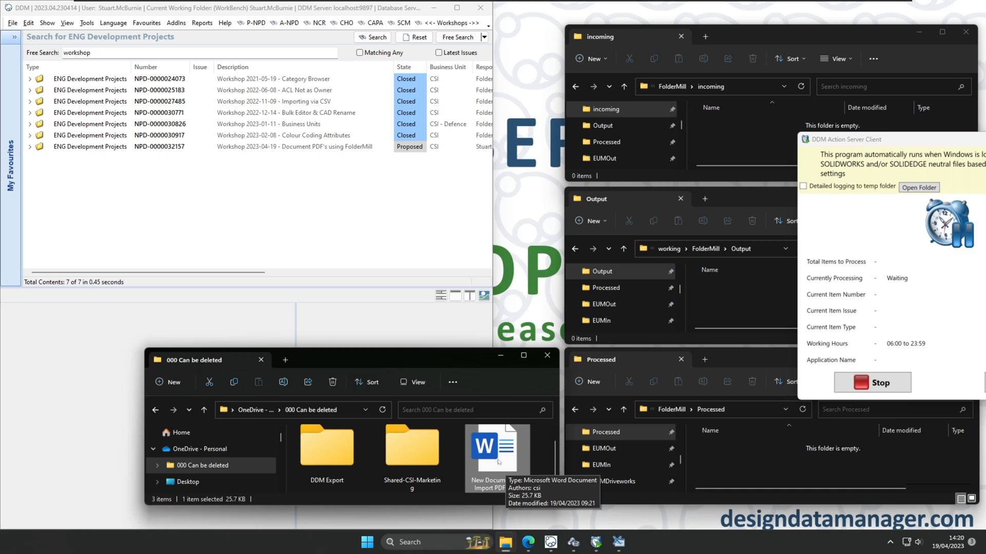
drag(503, 463, 308, 212)
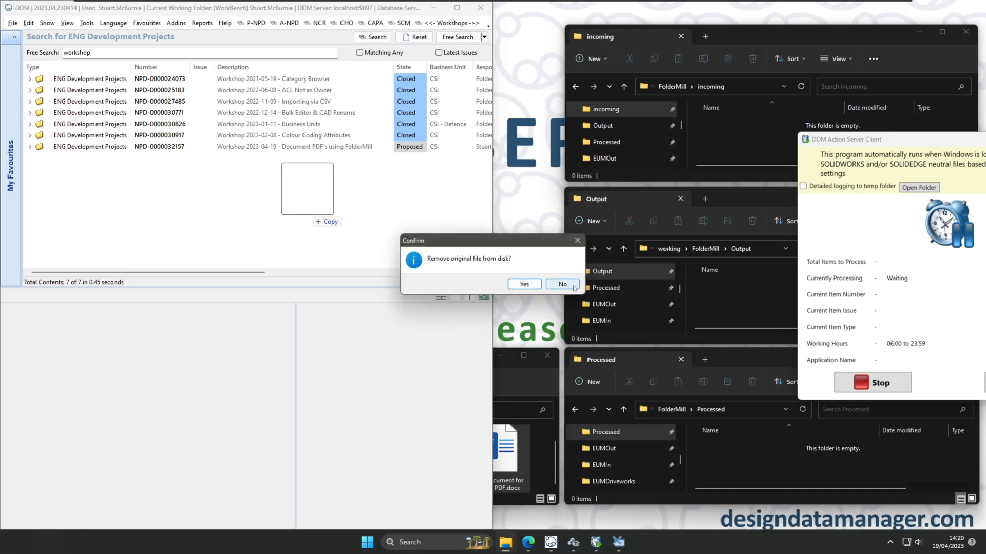
click(573, 287)
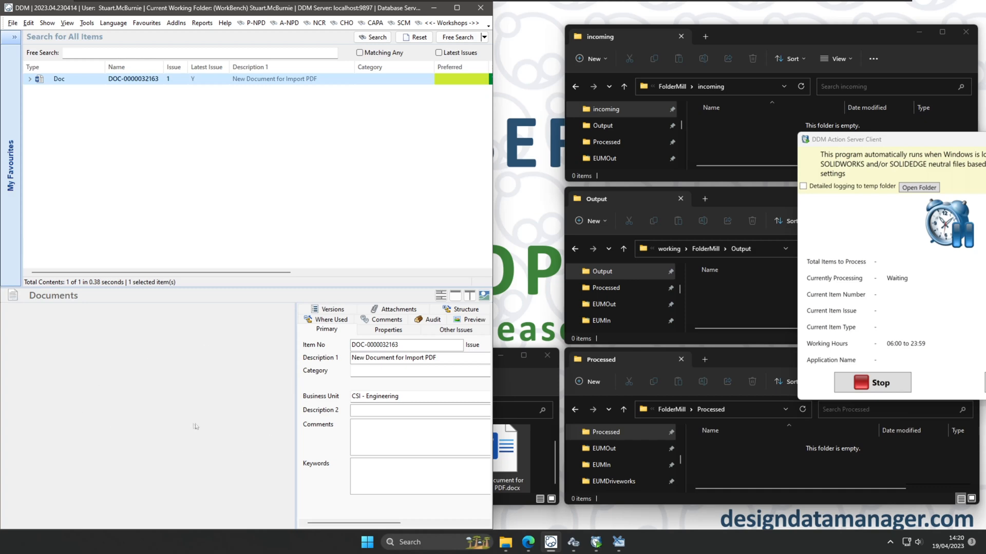
drag(921, 146, 303, 135)
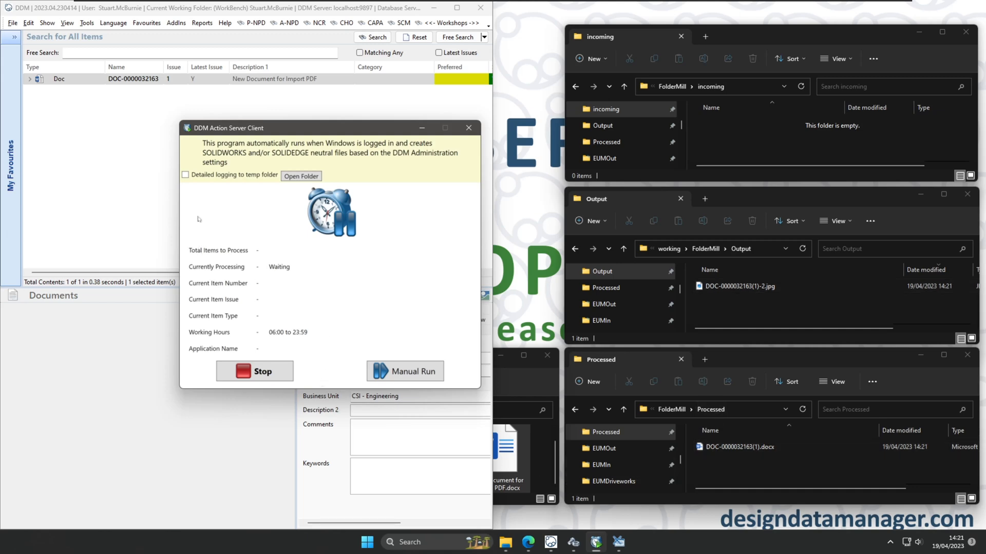
click(141, 173)
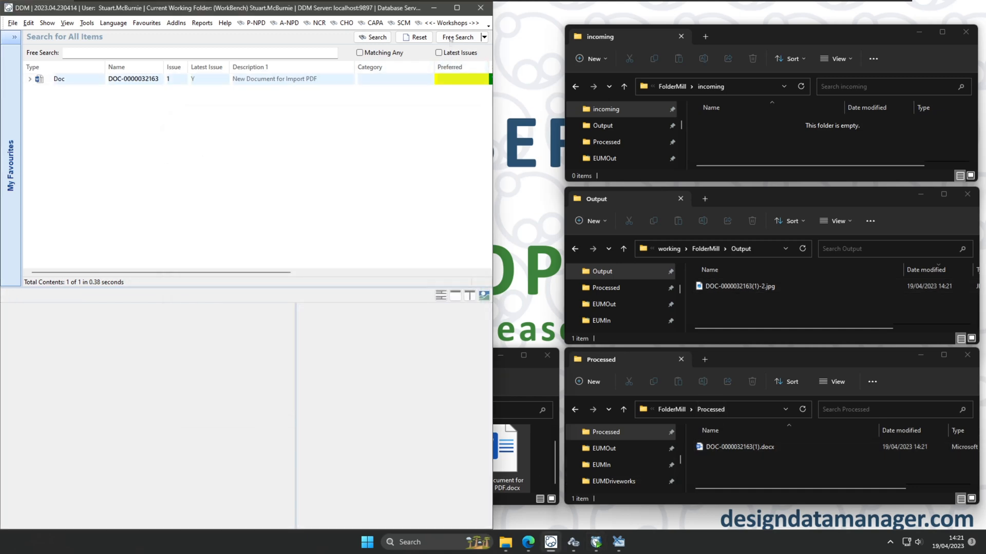
click(457, 8)
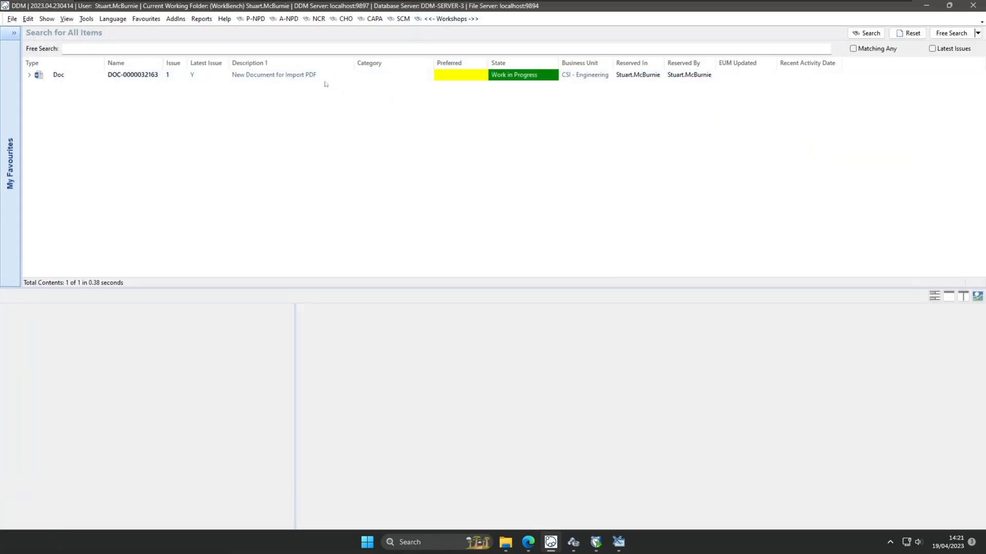
click(307, 75)
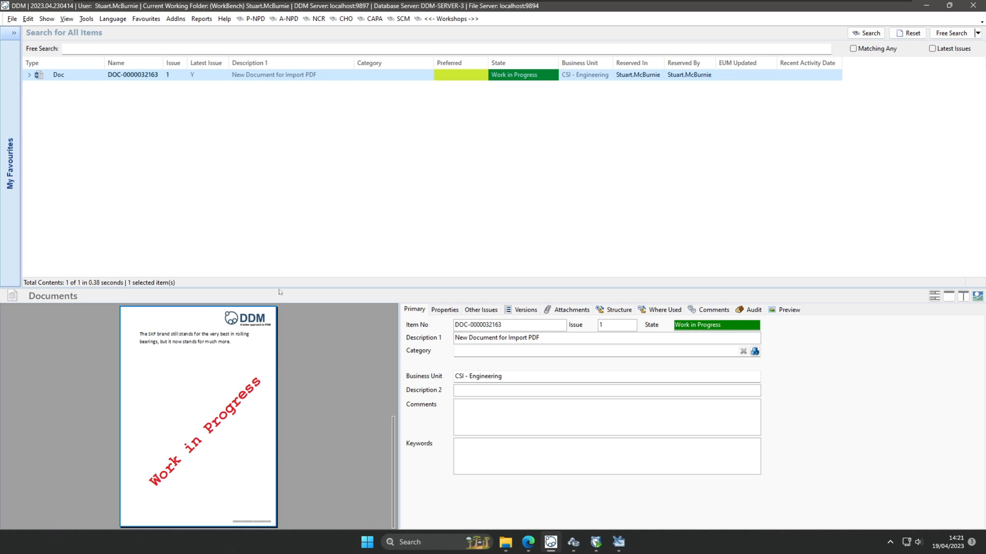
drag(282, 289, 282, 152)
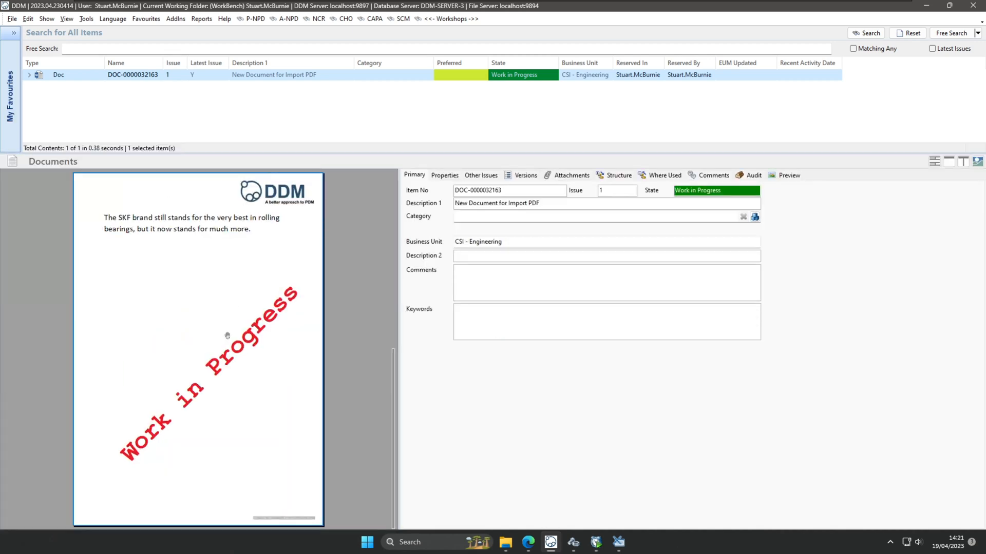
Zoom and pan the PDF preview to confirm the red Work in Progress watermark.
ctrl+scroll(216, 359, up, 3)
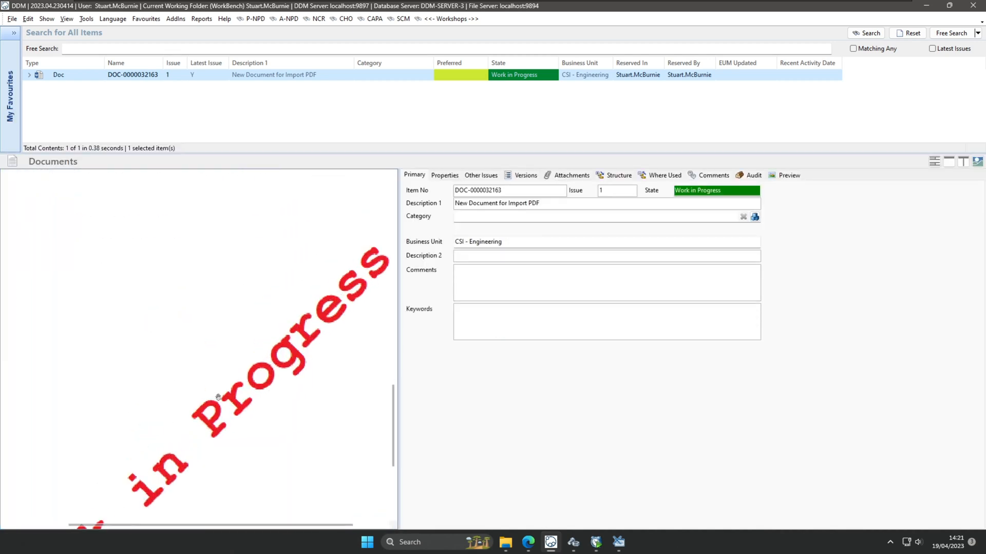
drag(215, 360, 290, 513)
drag(167, 305, 418, 374)
drag(246, 418, 252, 484)
ctrl+scroll(239, 416, down, 2)
ctrl+scroll(239, 416, down, 4)
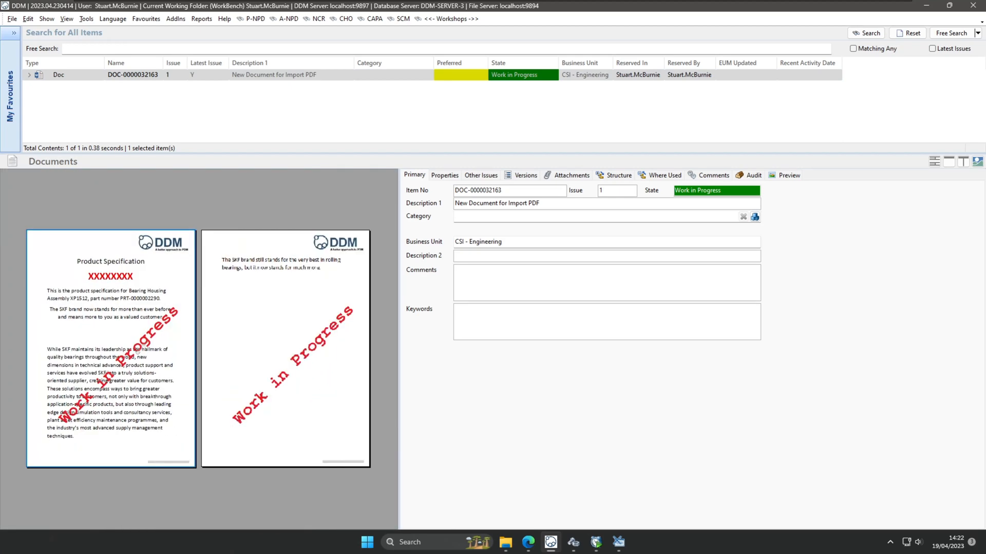
ctrl+scroll(283, 389, up, 4)
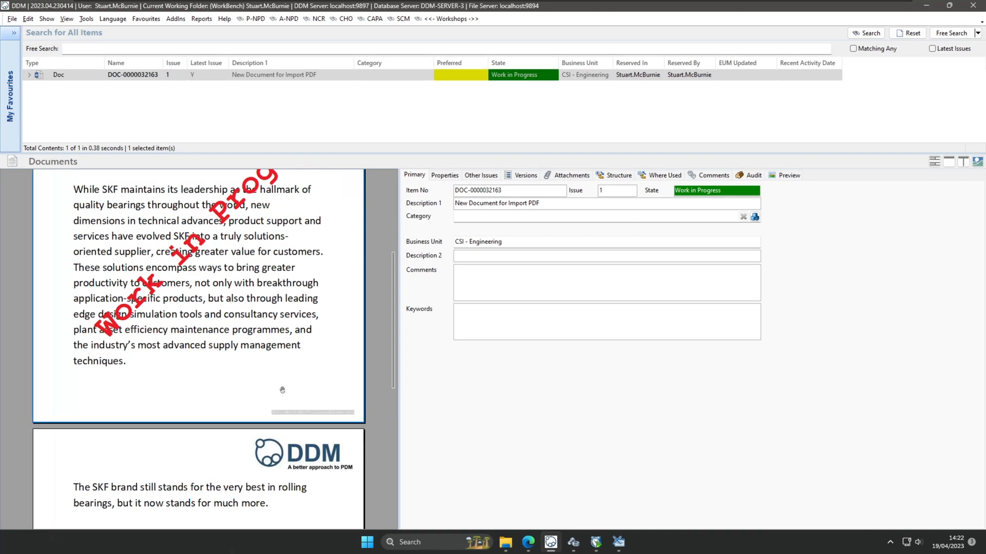
scroll(283, 390, up, 4)
scroll(283, 391, down, 2)
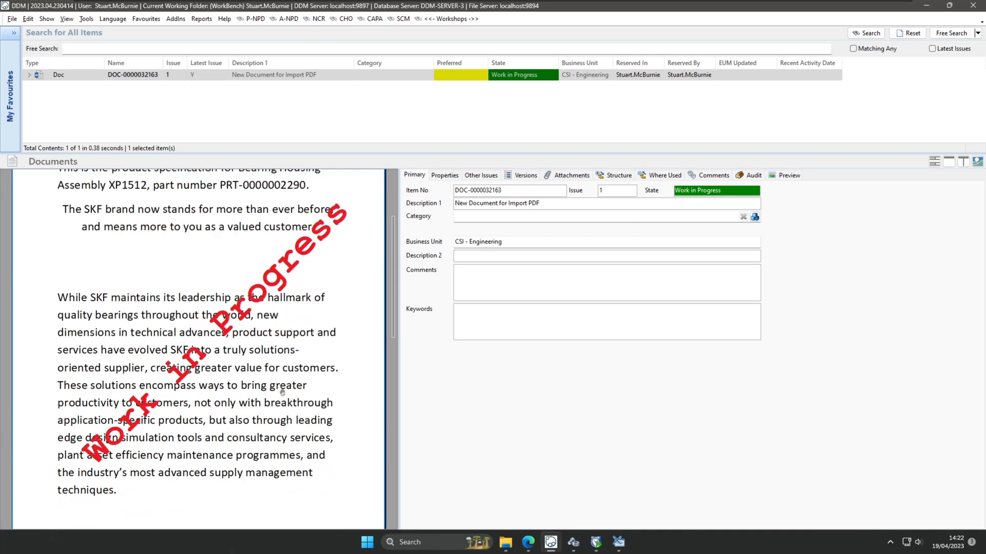
scroll(282, 393, up, 1)
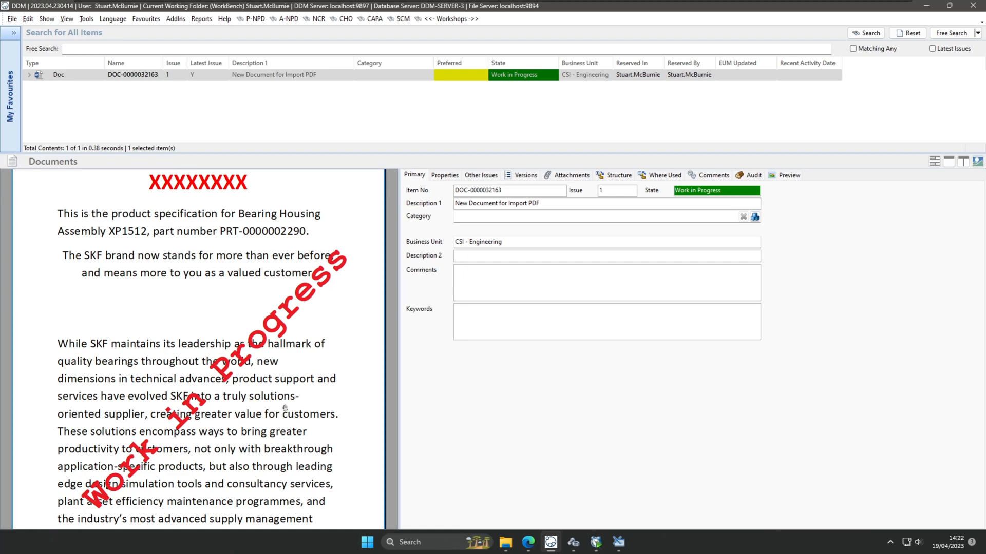
scroll(231, 395, down, 5)
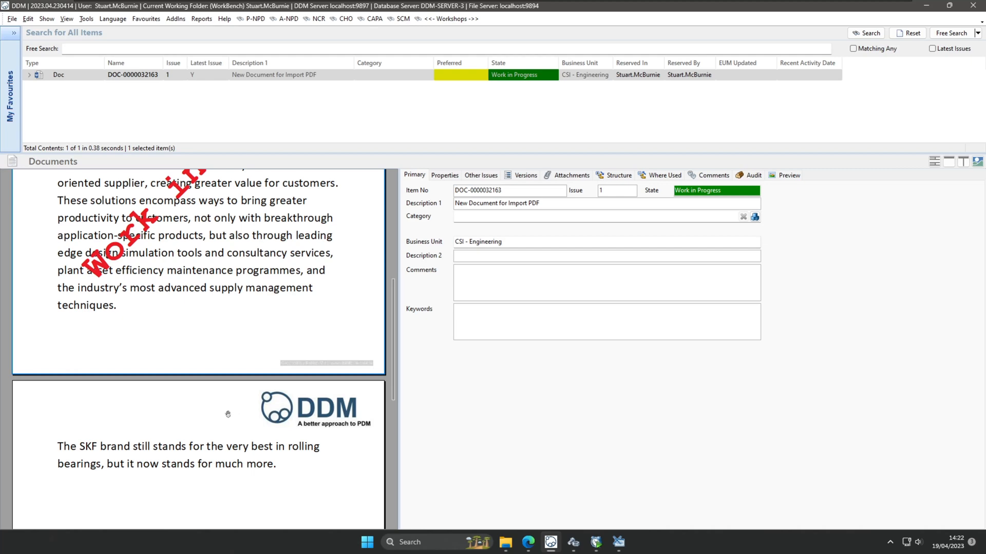
scroll(228, 414, up, 7)
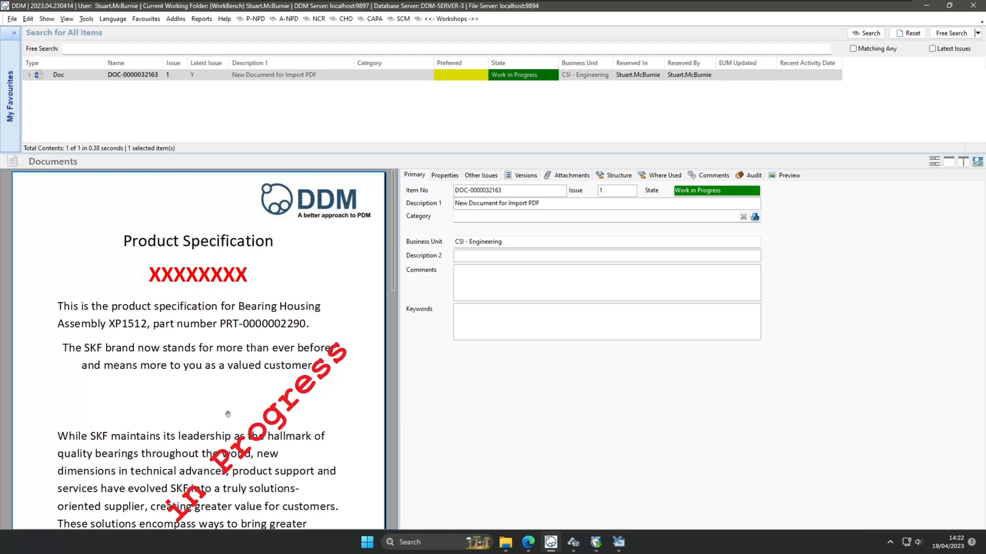
click(573, 542)
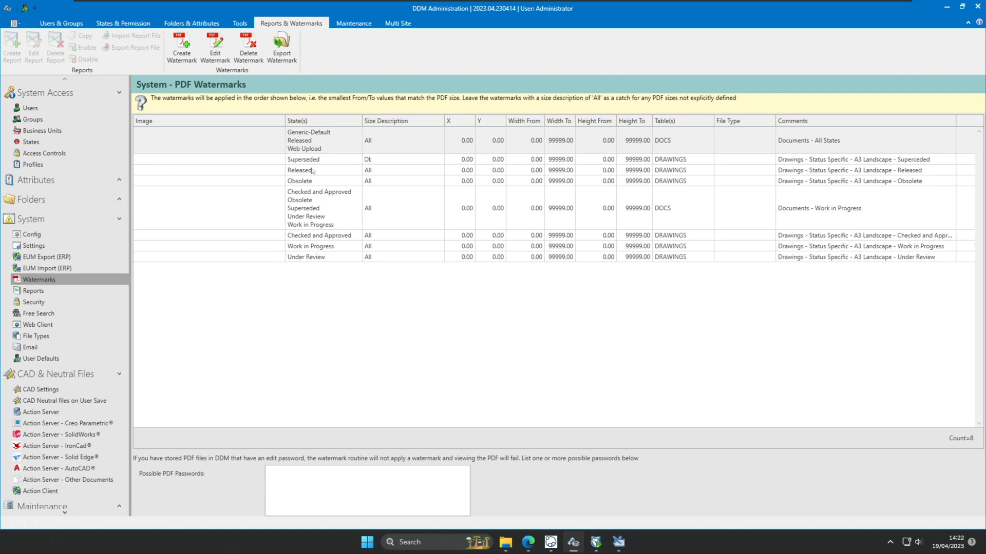
Open the DOCS Work in Progress PDF watermark for editing.
click(314, 171)
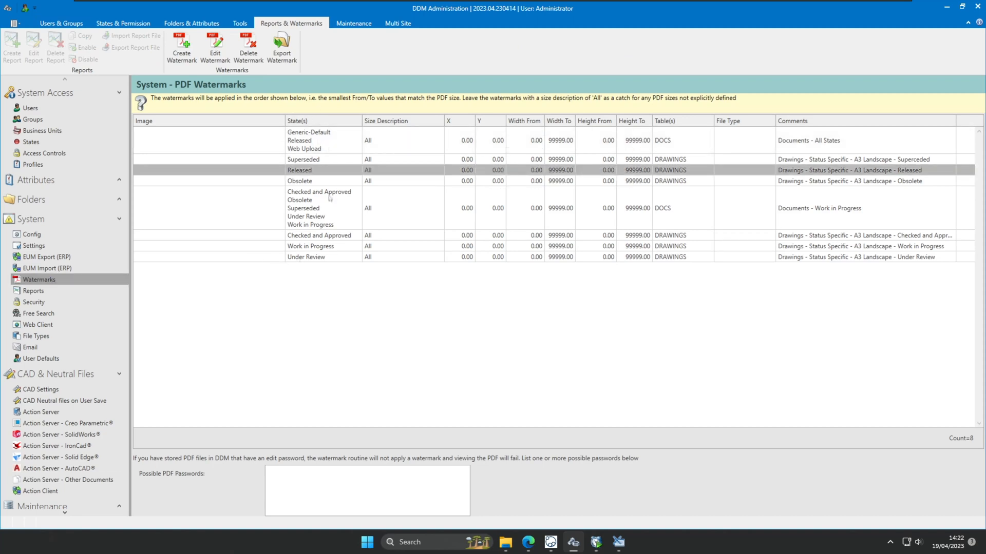
click(818, 212)
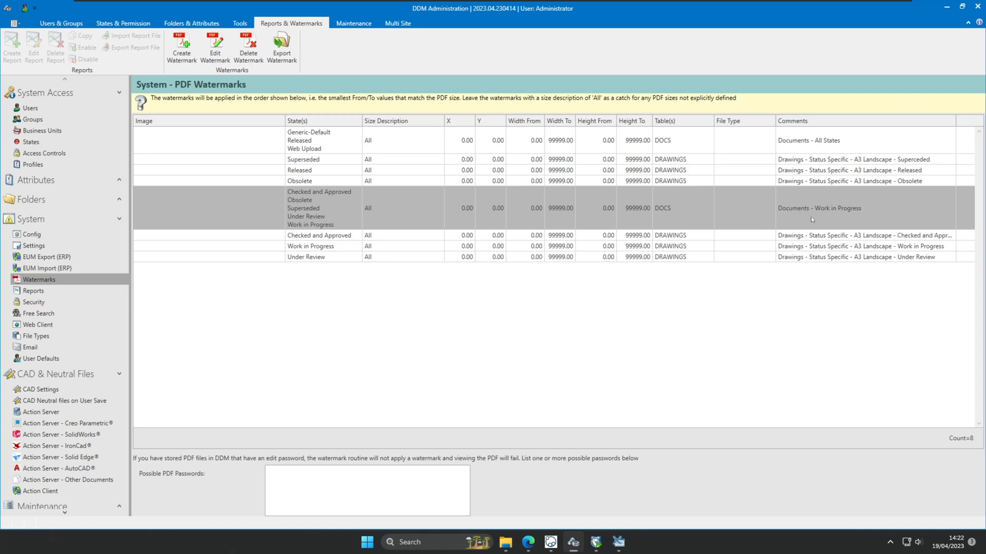
double_click(812, 220)
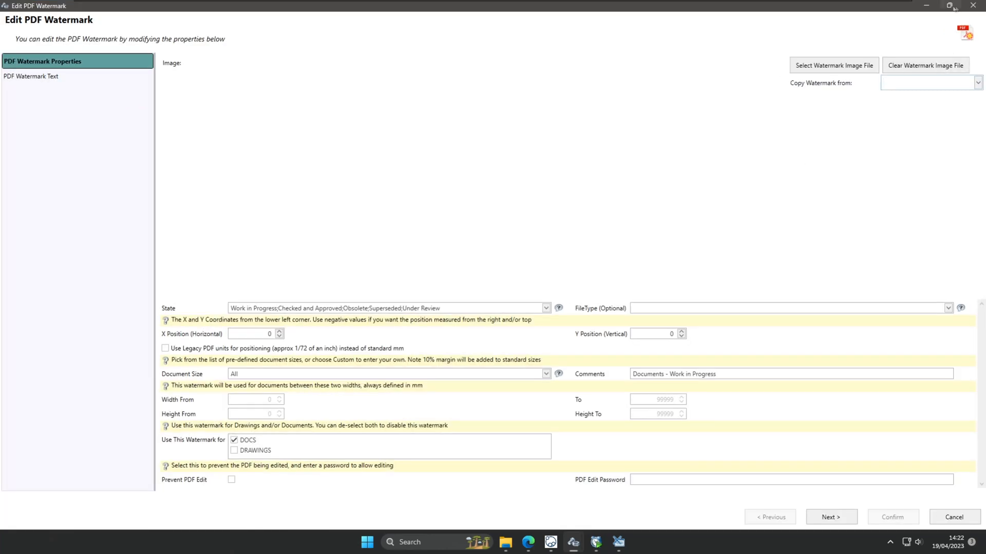
click(956, 7)
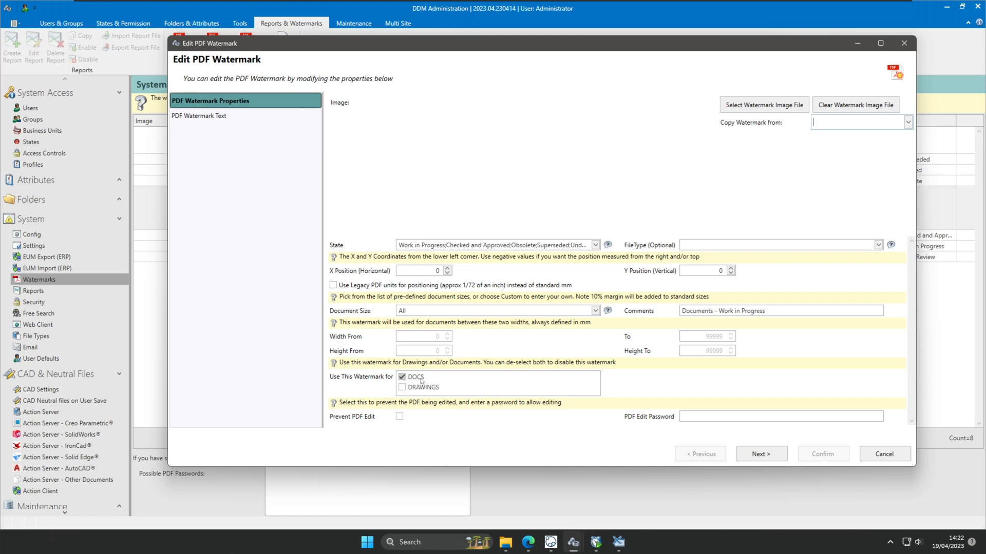
Review the $STATUS$ watermark text settings, then cancel and discard the watermark edits.
click(198, 116)
double_click(360, 166)
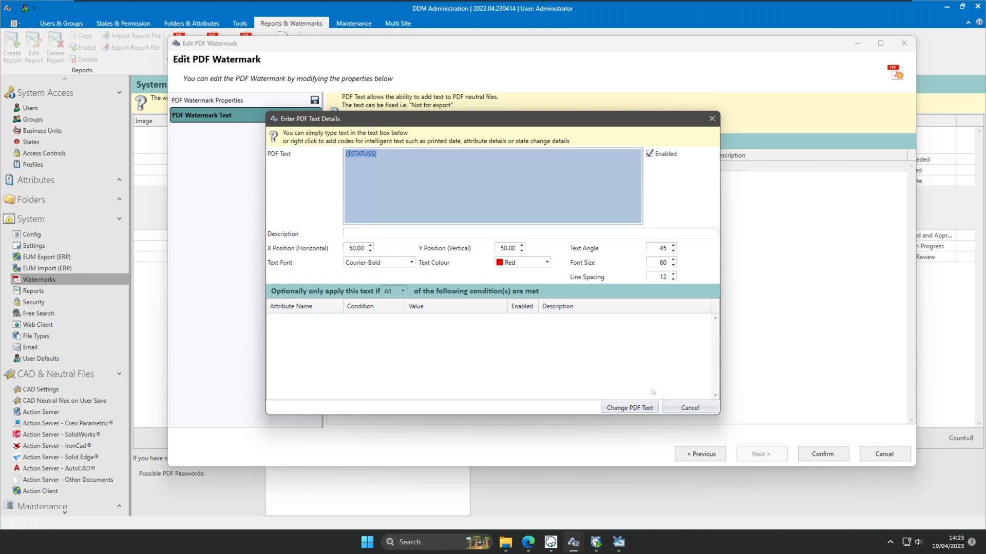
click(689, 408)
click(884, 454)
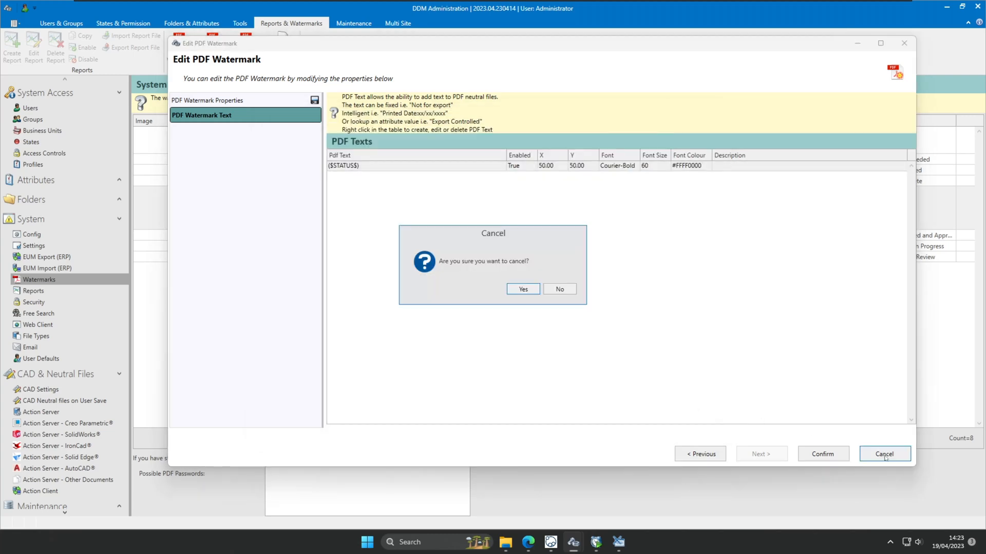
click(538, 289)
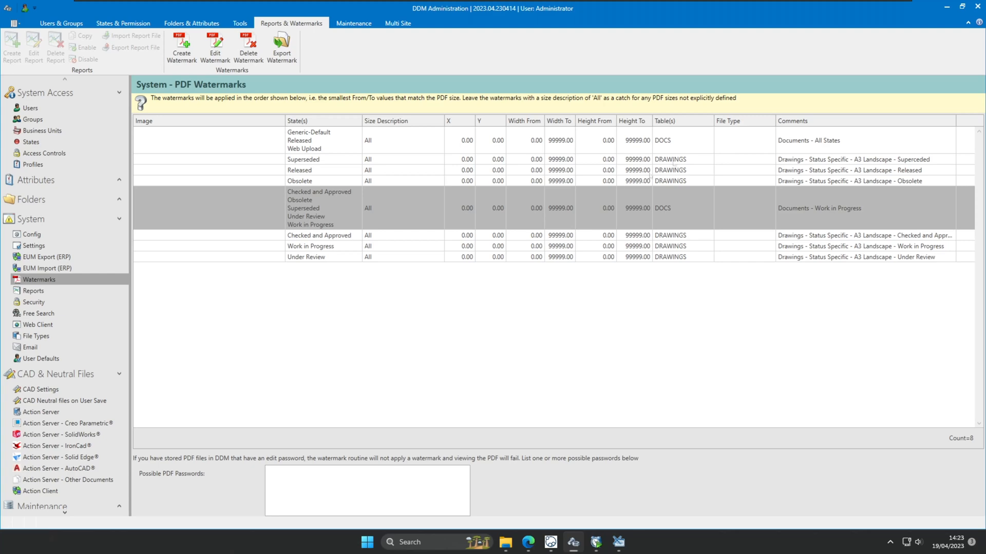
click(946, 7)
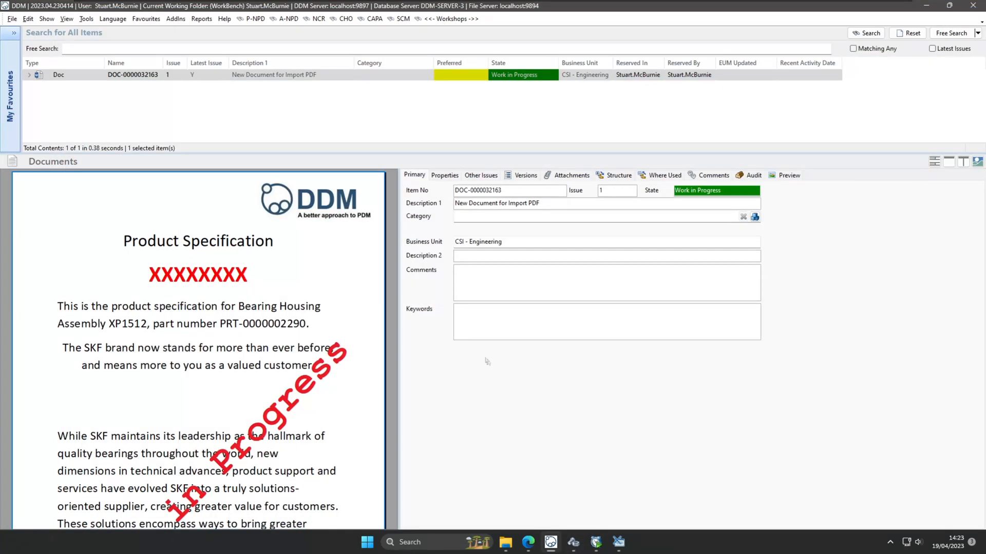
drag(398, 154, 398, 237)
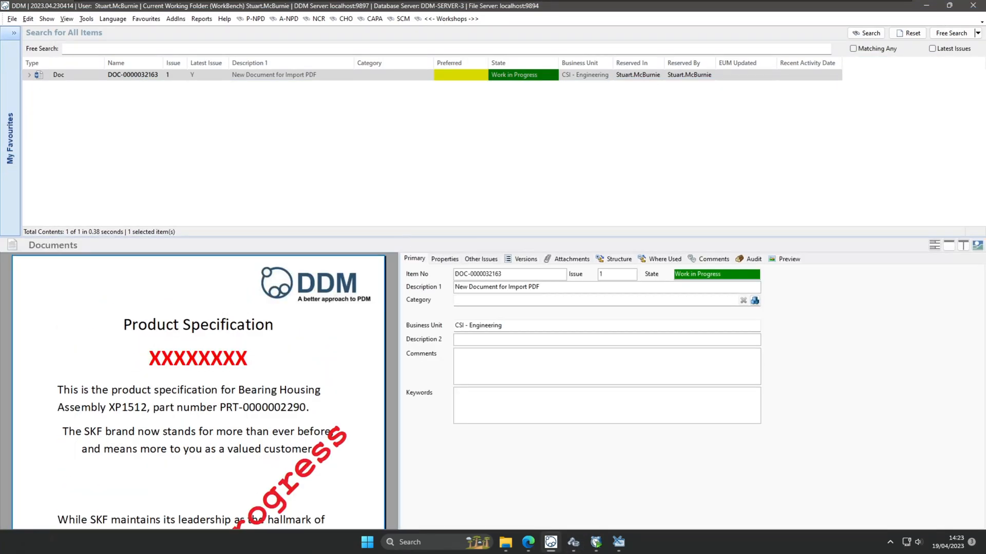
click(569, 259)
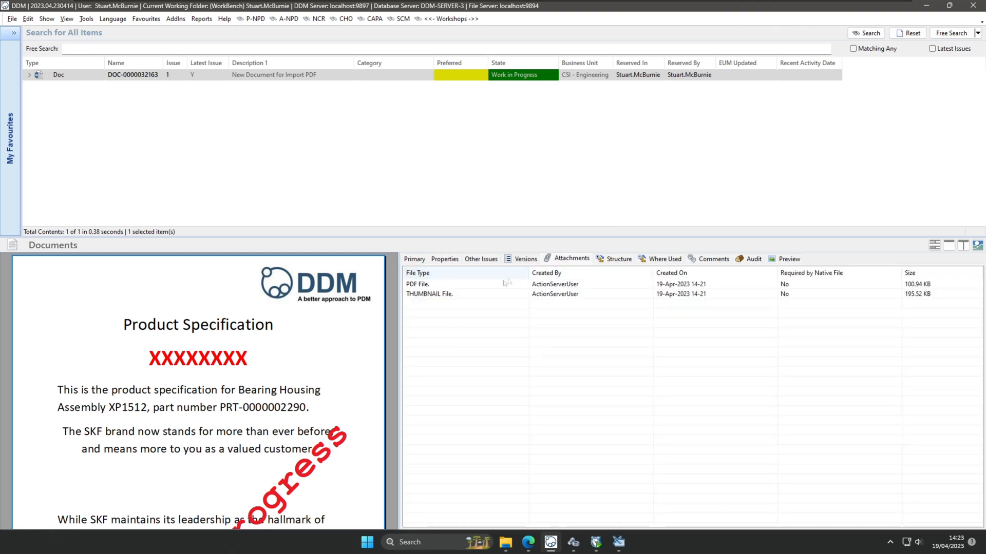
click(493, 294)
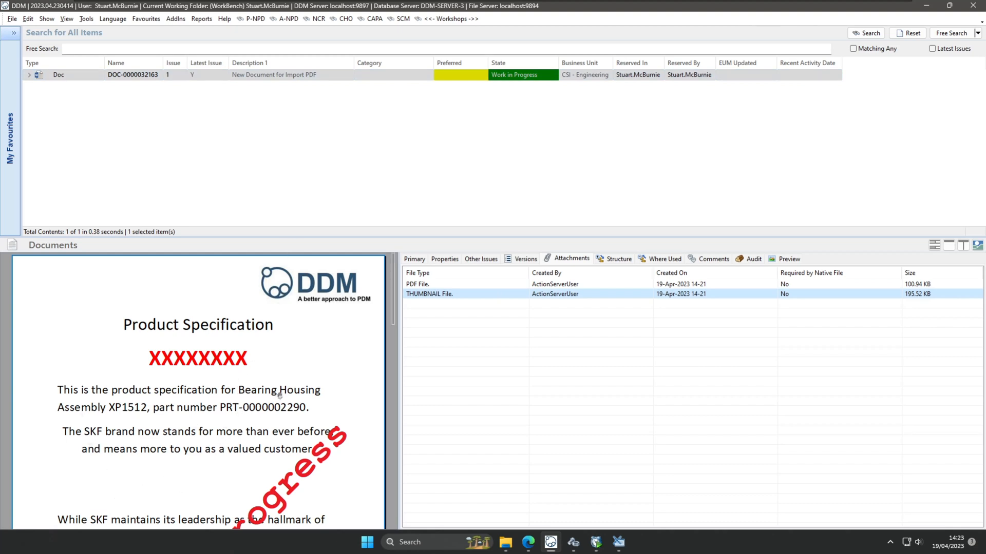
click(429, 78)
right_click(429, 80)
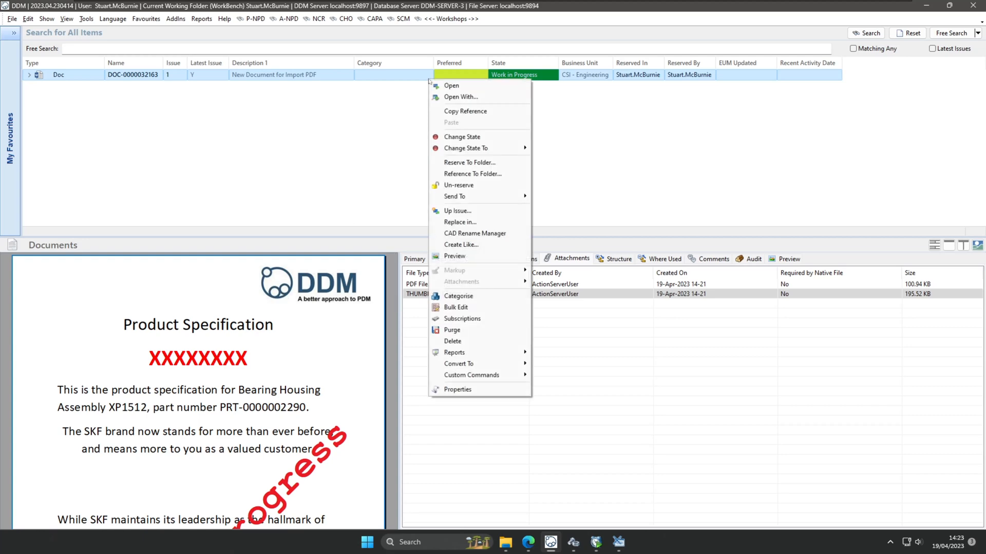
click(461, 392)
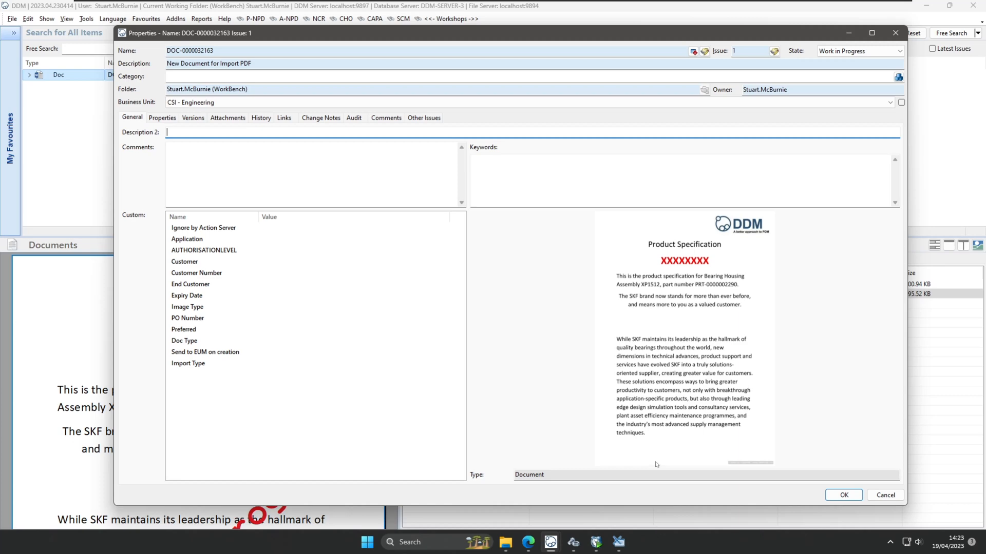
click(896, 34)
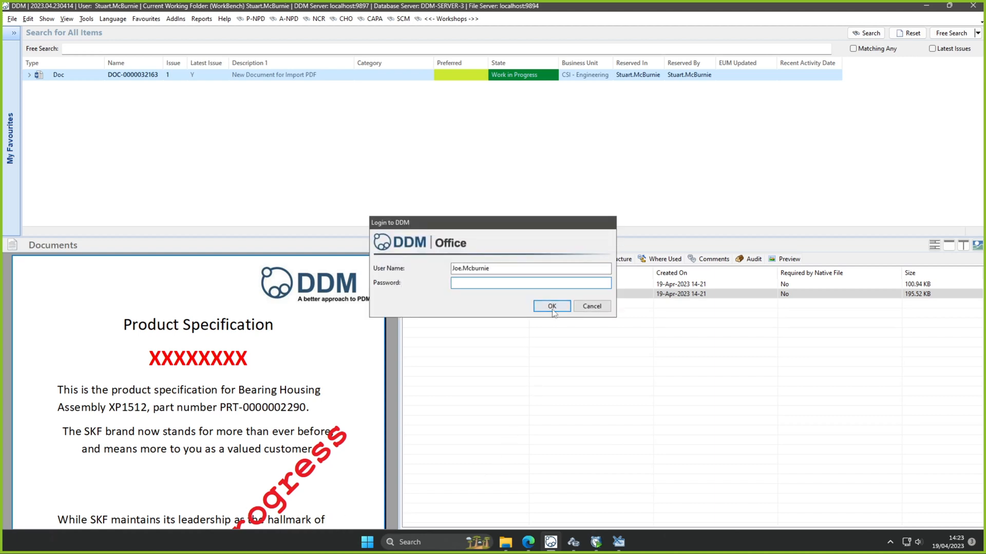
Log in to DDM as a different user, correcting the typed user name and entering the password.
key(shift+Tab)
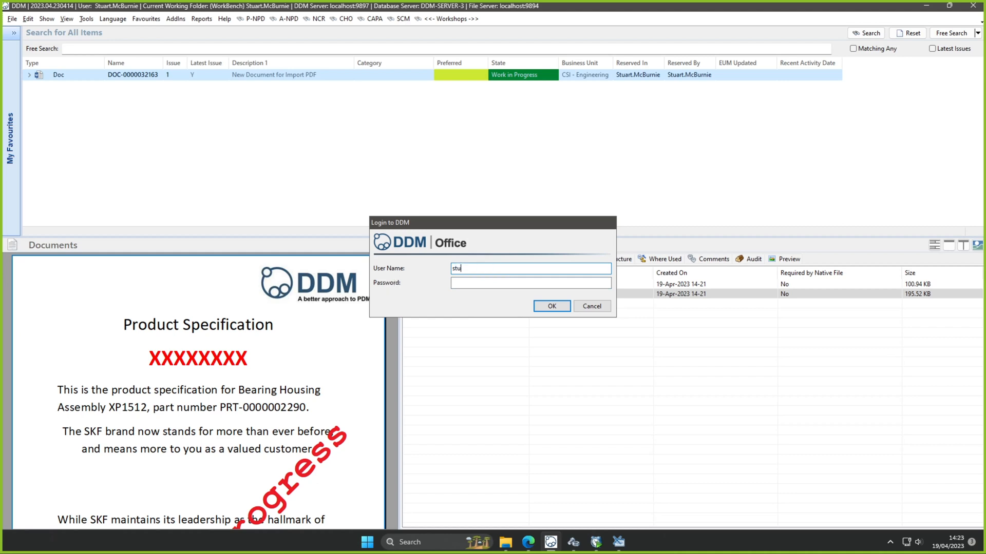
key(Tab)
text(••••)
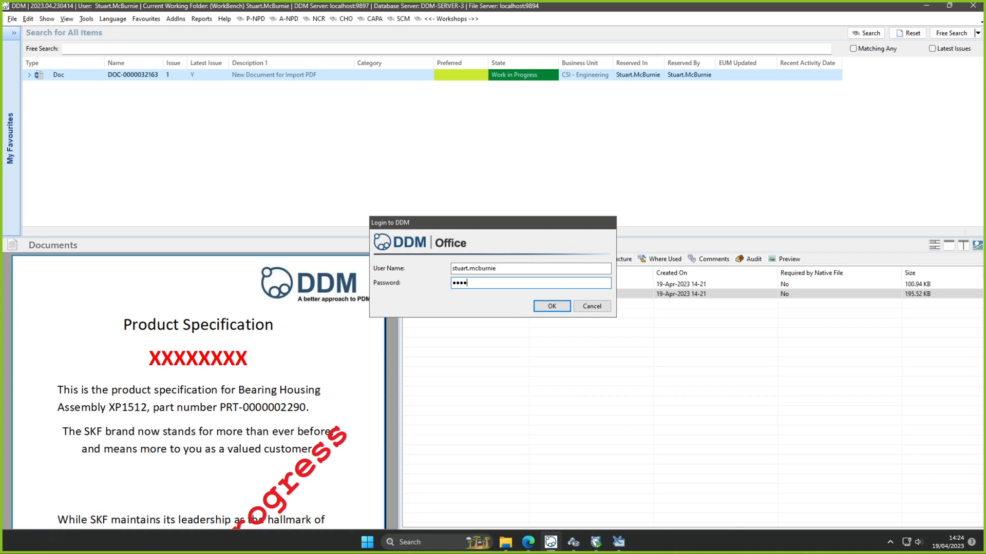
key(Return)
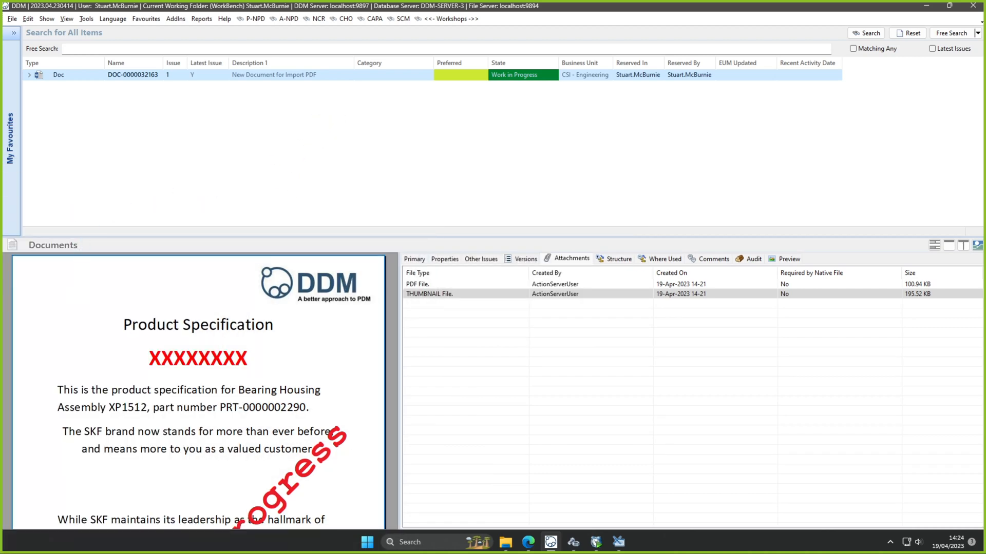
drag(683, 552, 611, 72)
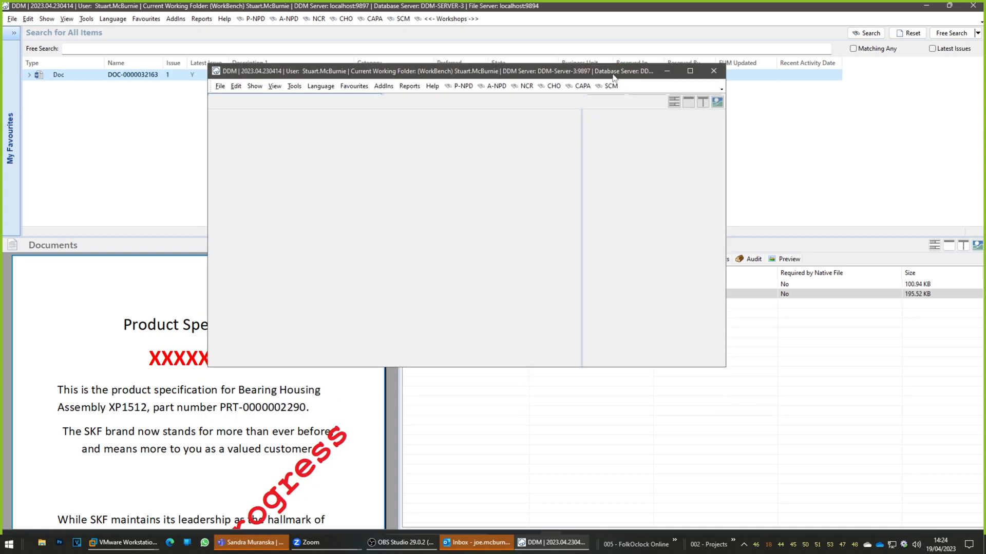
double_click(619, 69)
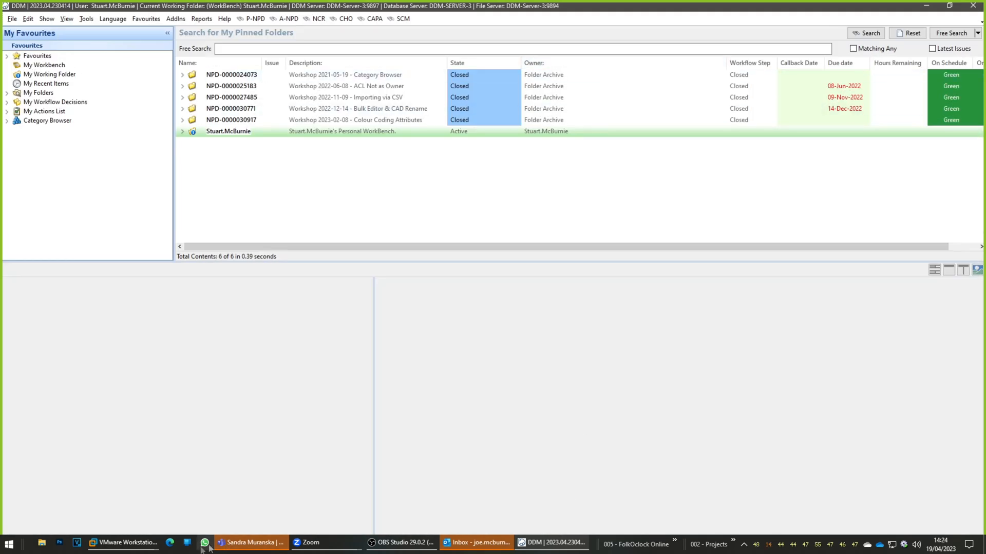
click(150, 545)
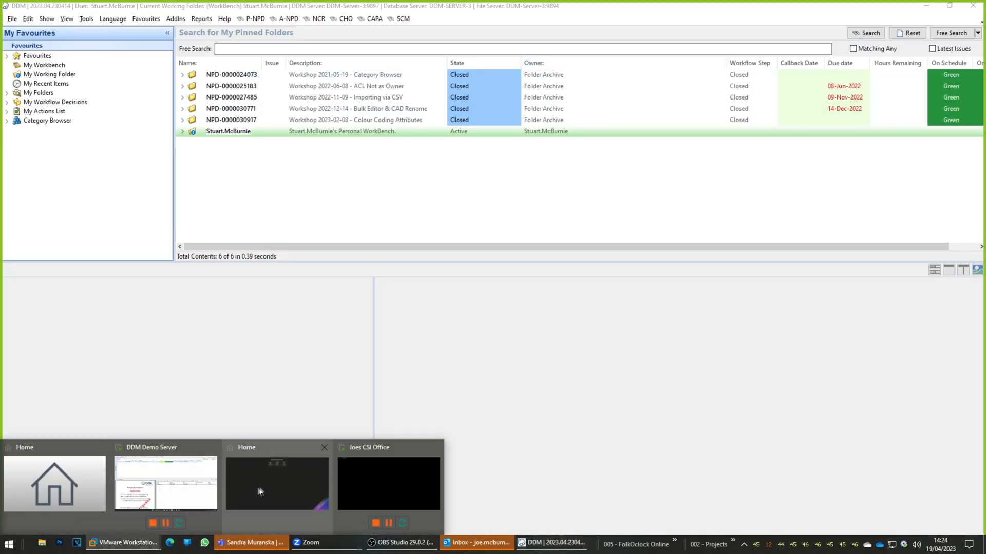
click(143, 479)
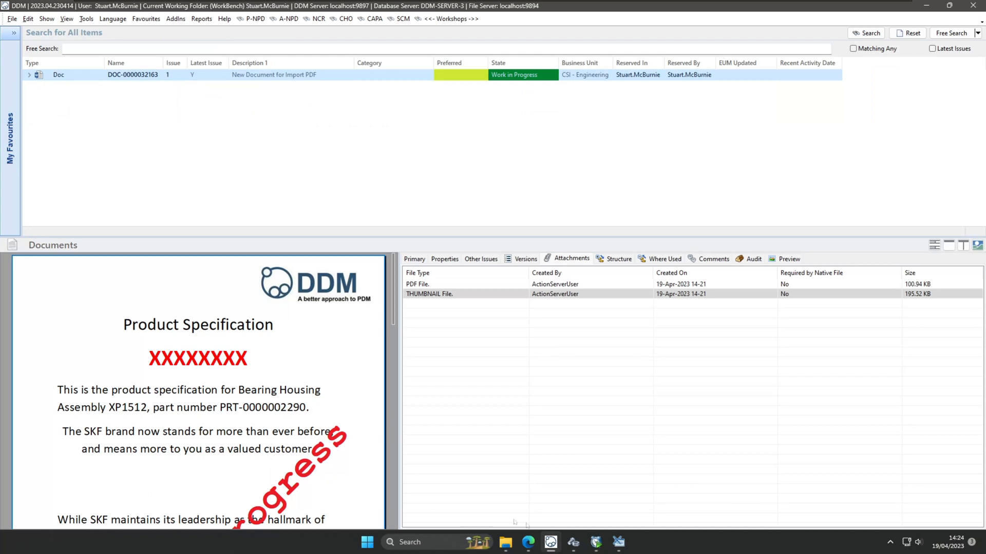
click(573, 542)
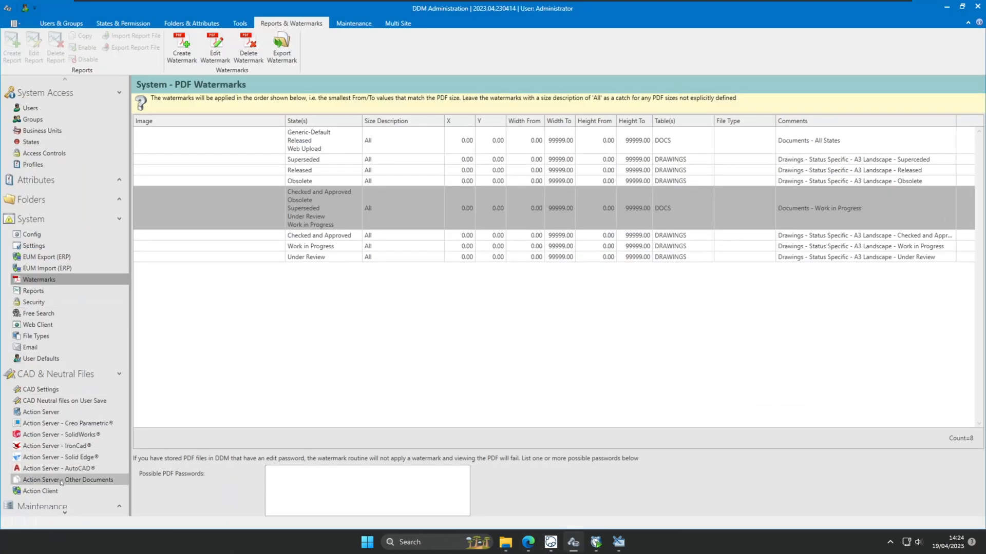
Open the Action Server - Other Documents settings and highlight .msg in Additional Document extensions.
scroll(63, 473, down, 1)
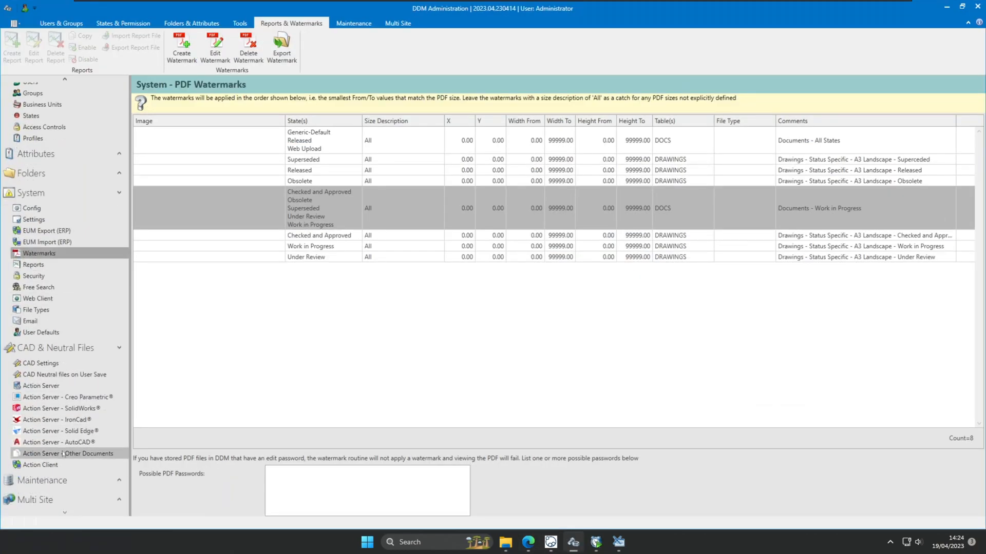
click(63, 454)
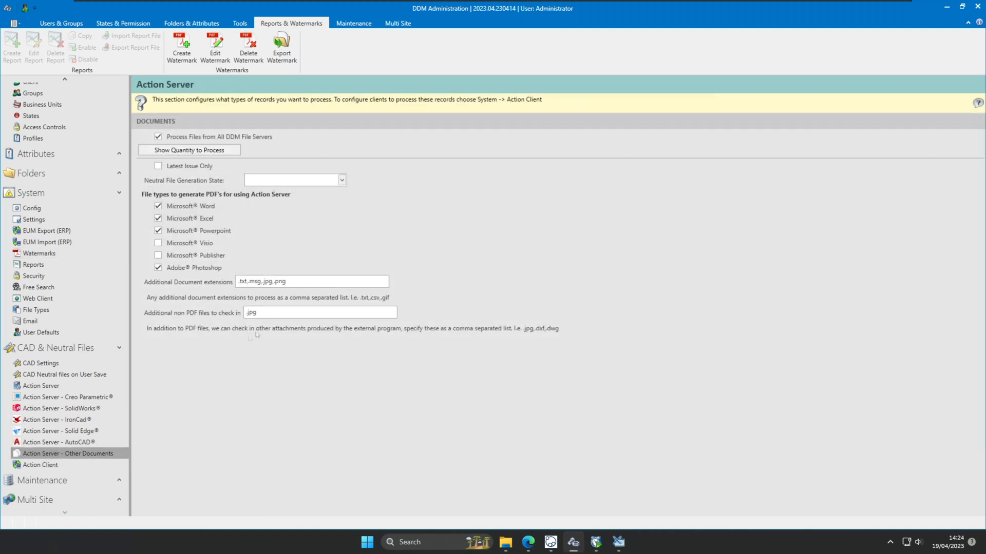
click(256, 281)
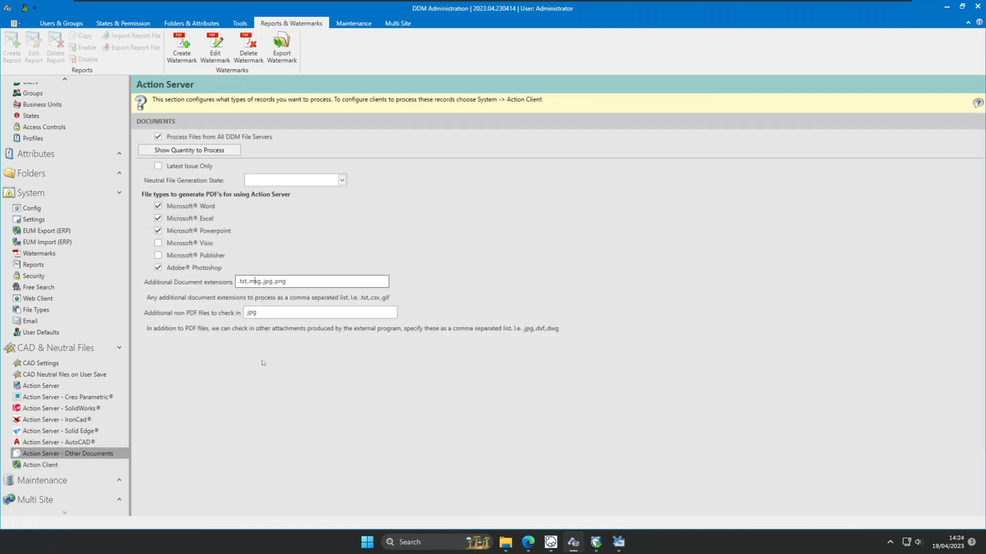
key(shift+Right)
key(shift+Right)
key(shift+Right)
key(shift+Right)
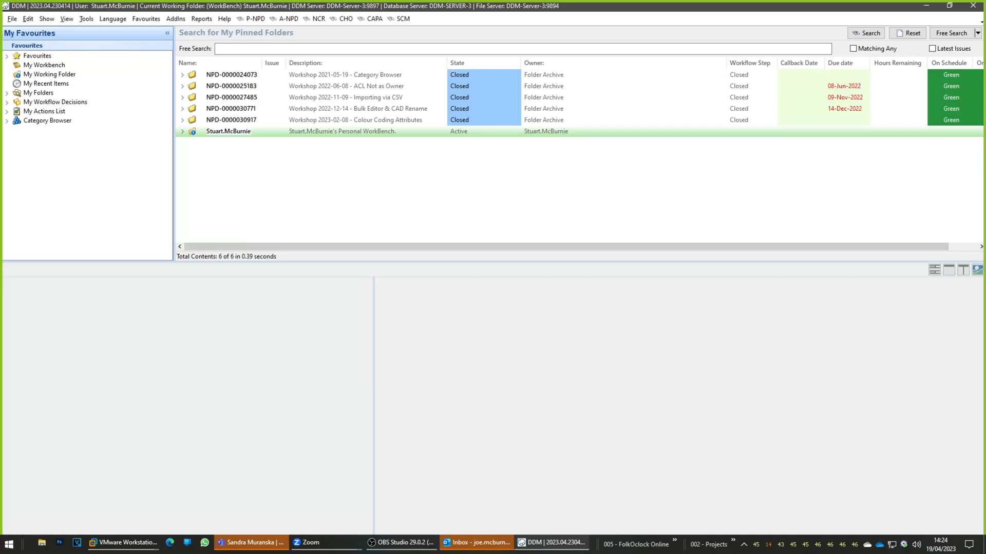
Resize Outlook over the DDM client and set the Drag-drop form to always visible.
click(477, 543)
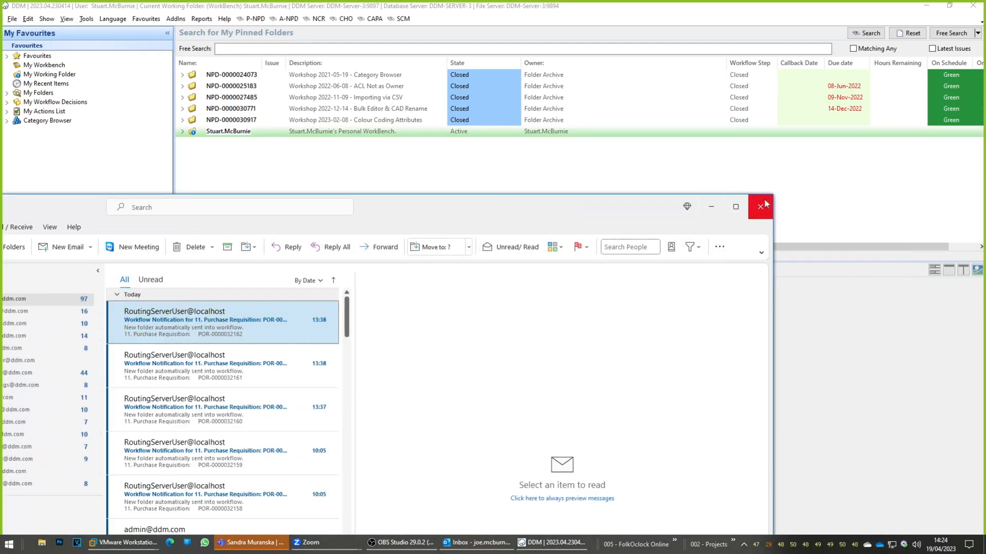
drag(772, 195, 435, 355)
drag(346, 374, 489, 228)
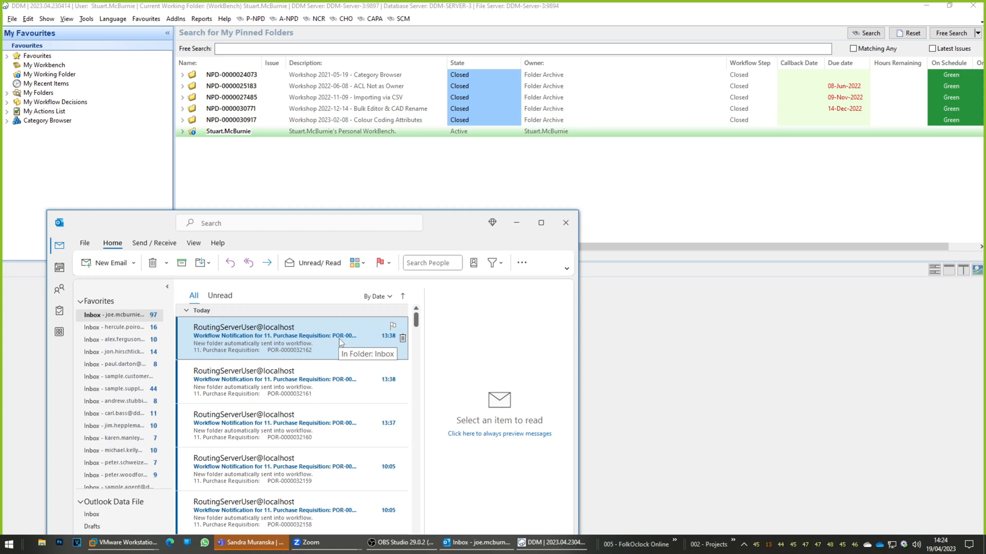
right_click(904, 545)
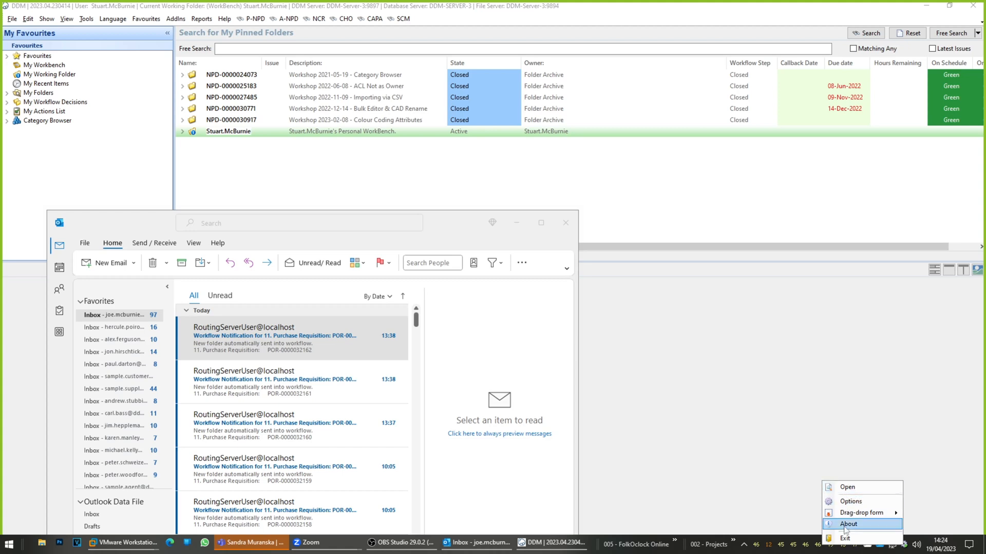
mouse_move(876, 515)
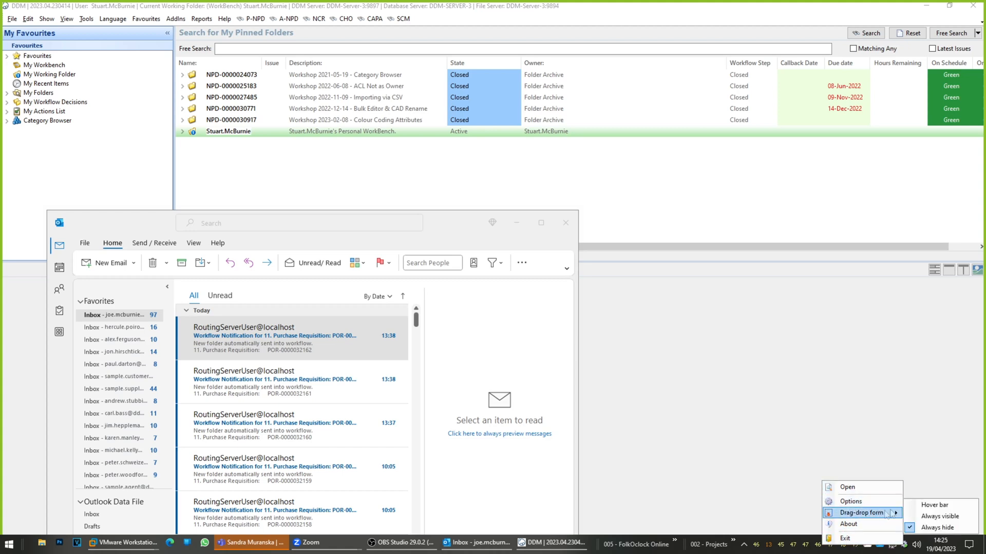
click(934, 517)
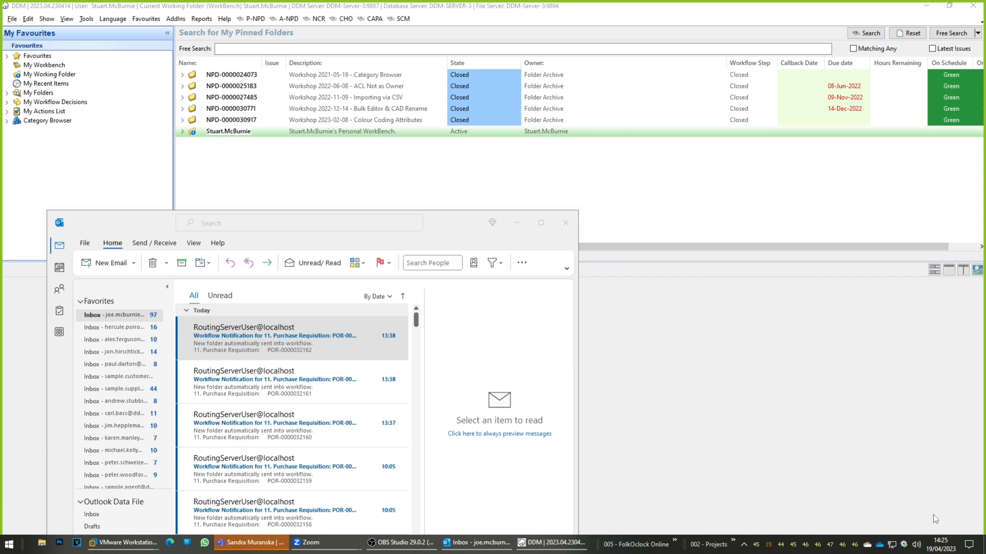
drag(985, 506, 741, 326)
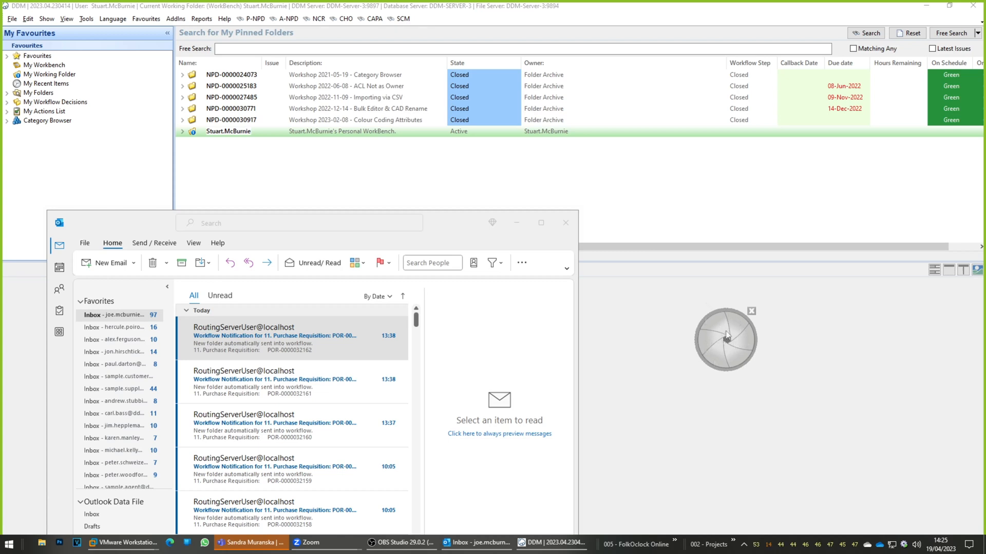
click(752, 312)
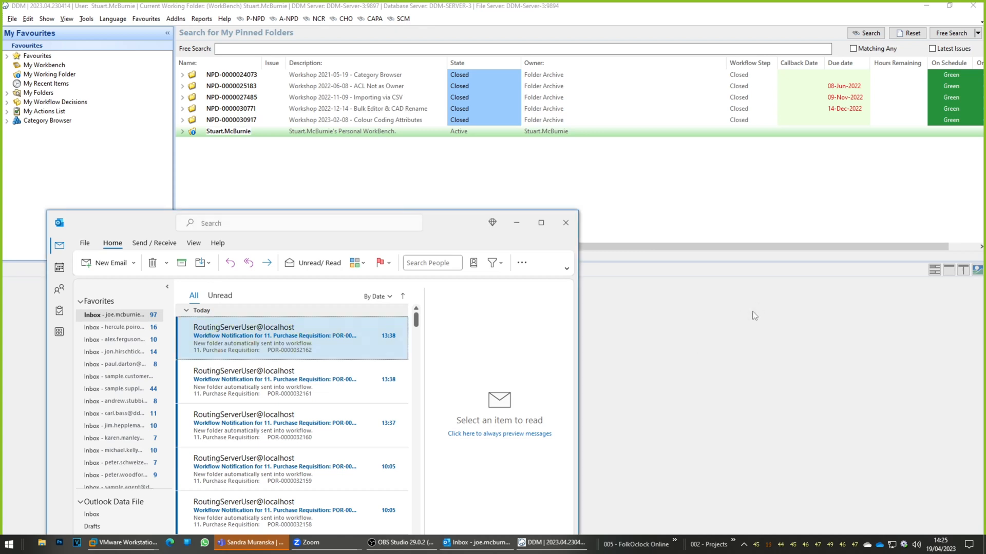
drag(285, 336, 621, 197)
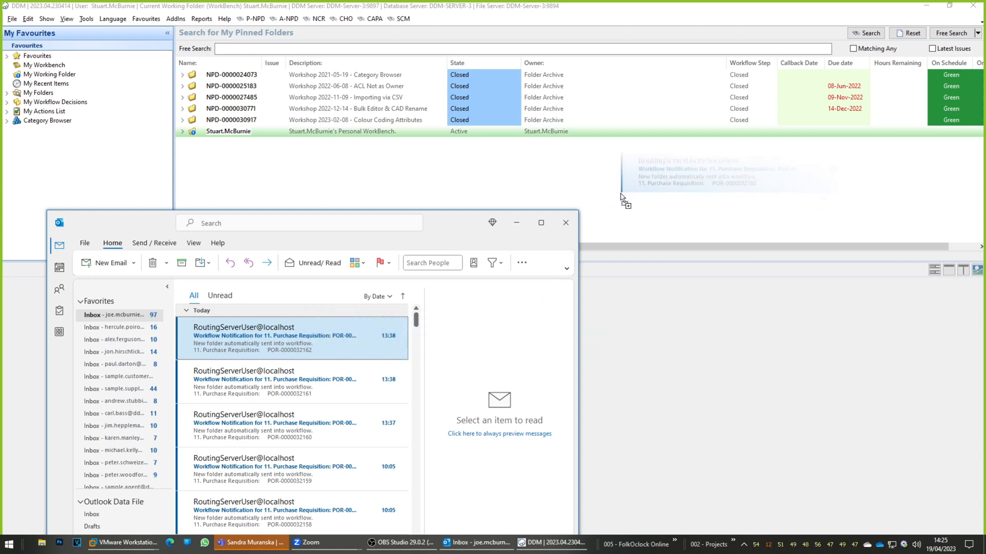
drag(620, 197, 621, 196)
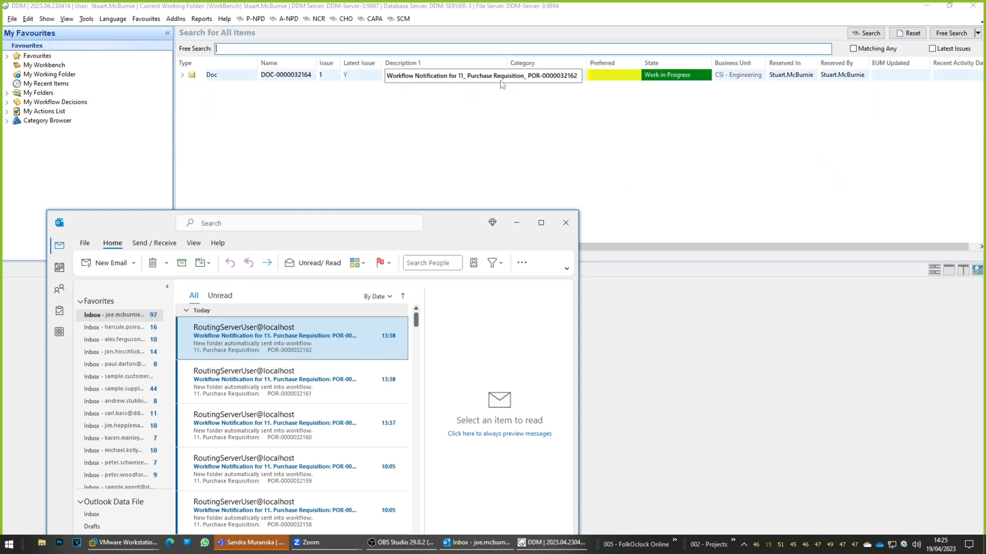
click(516, 225)
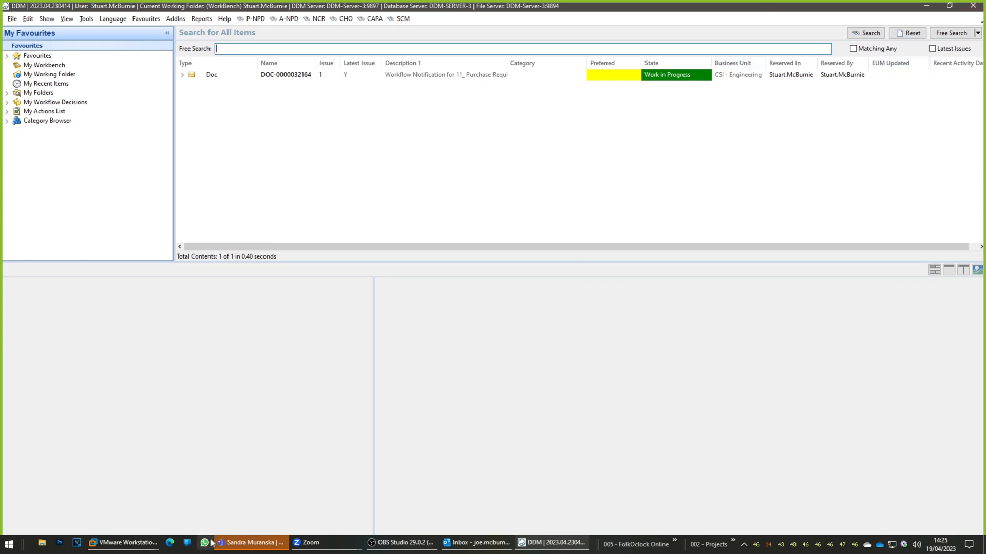
Check the DDM Action Server Client status from the admin VM, moving between it and the DDM client.
mouse_move(139, 549)
click(162, 496)
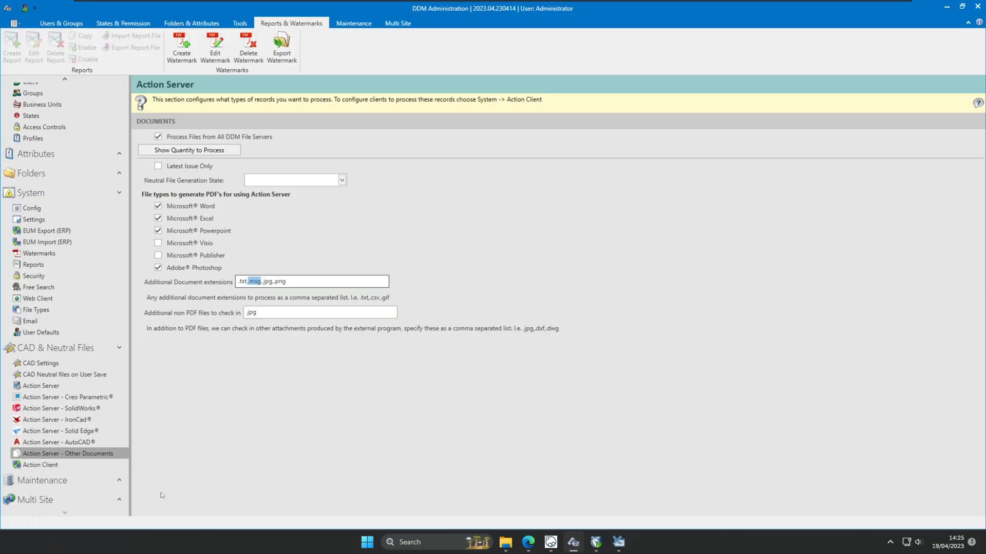
click(946, 7)
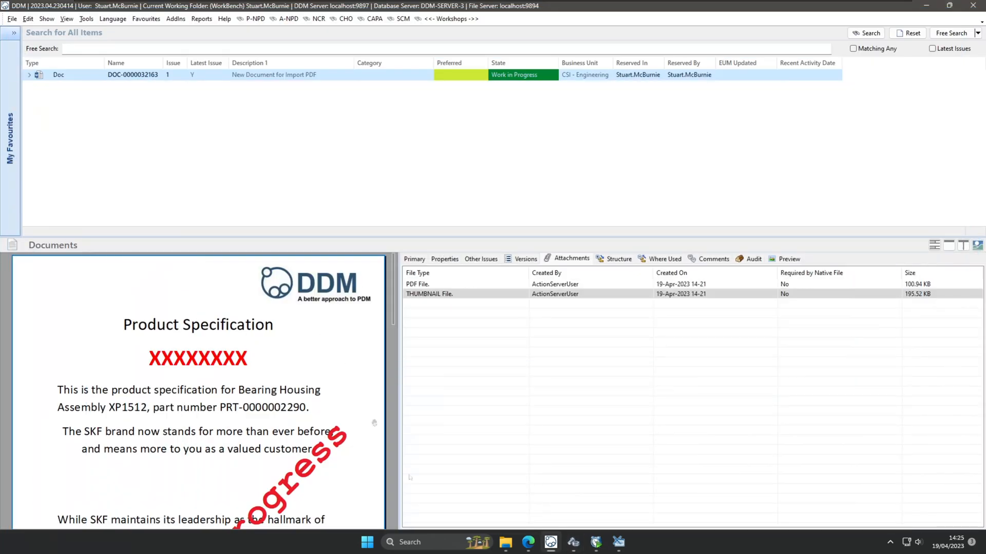
click(596, 543)
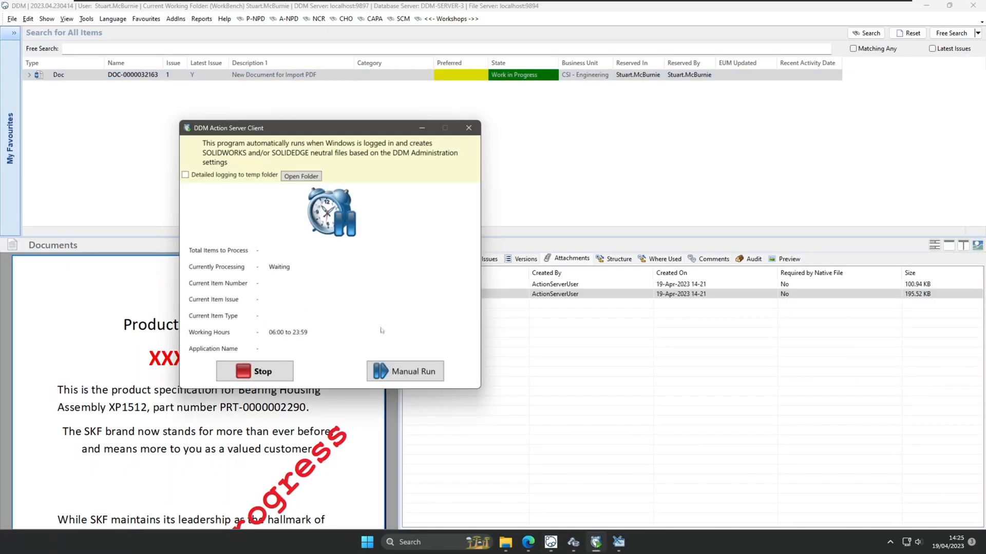
click(630, 136)
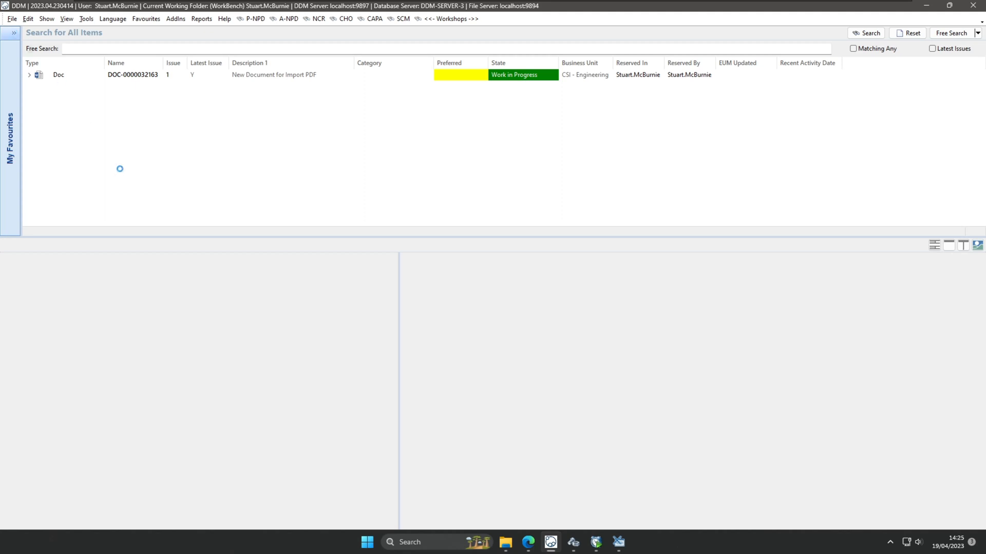
click(595, 542)
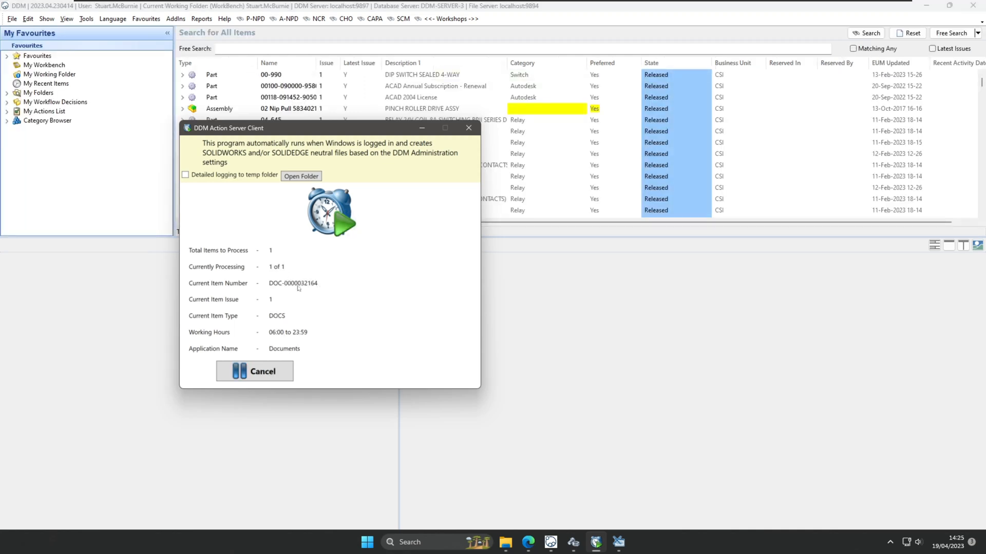
click(46, 84)
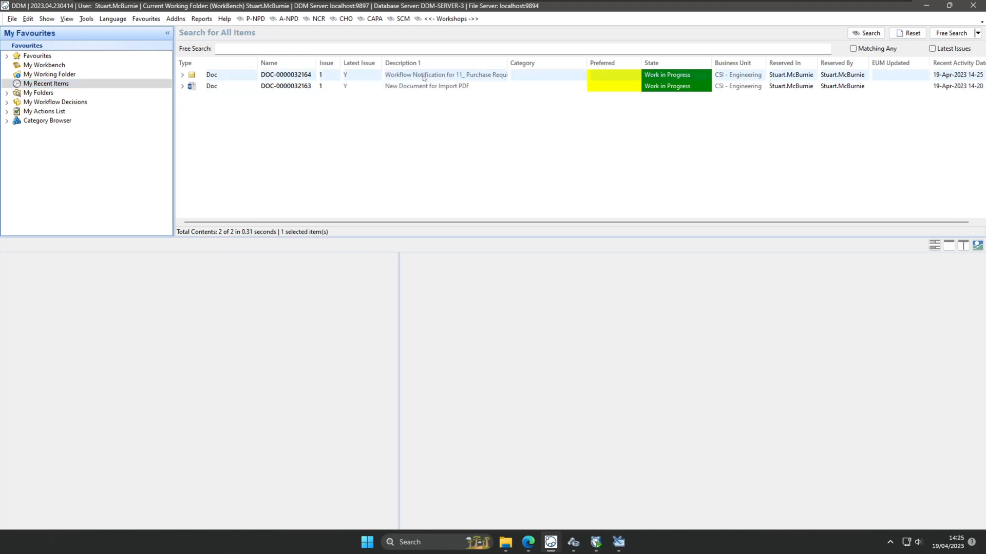
click(424, 75)
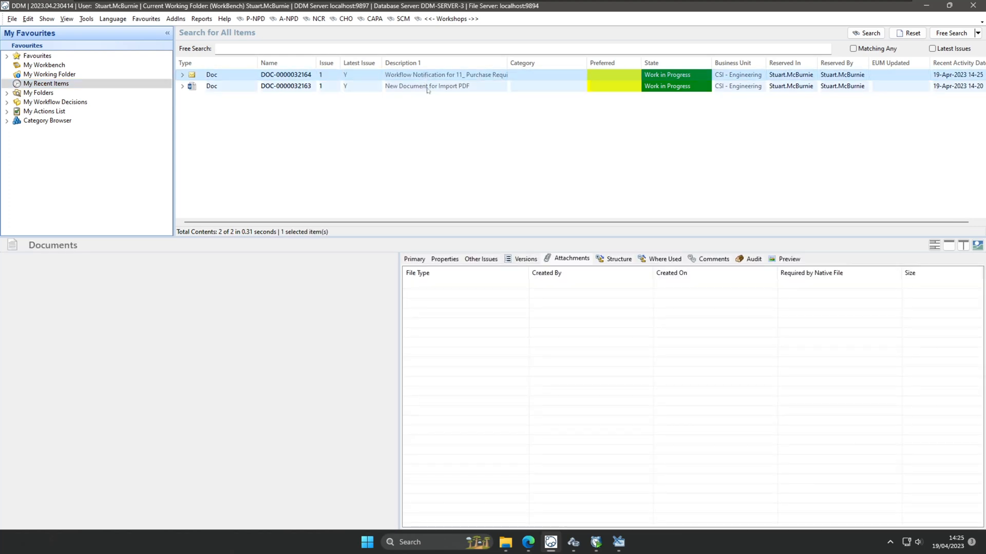
click(407, 91)
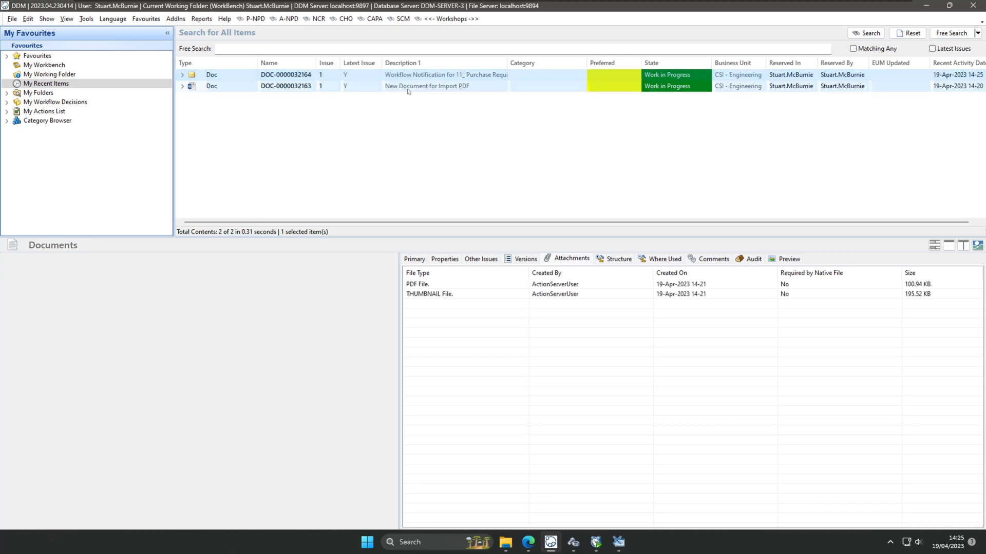
scroll(329, 373, down, 5)
scroll(328, 373, up, 1)
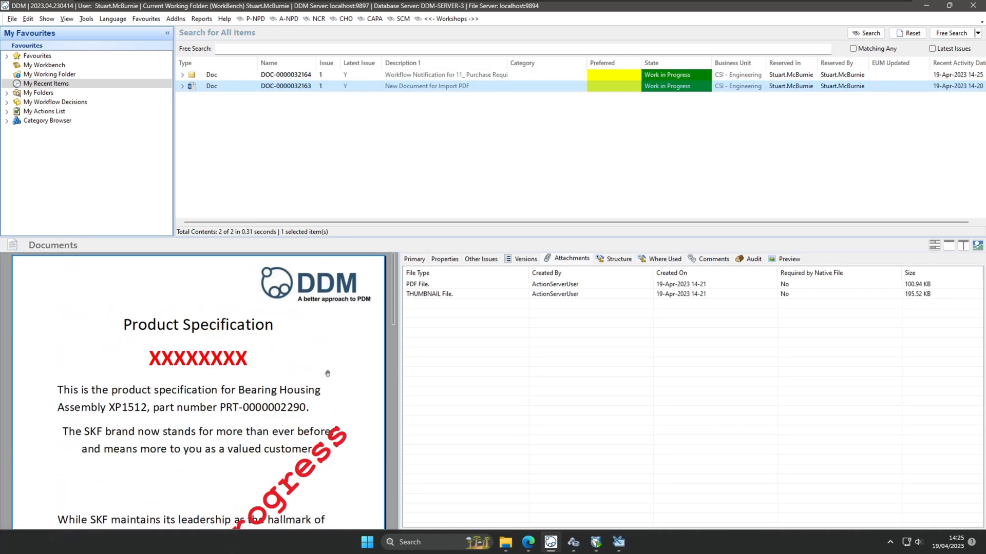
click(595, 542)
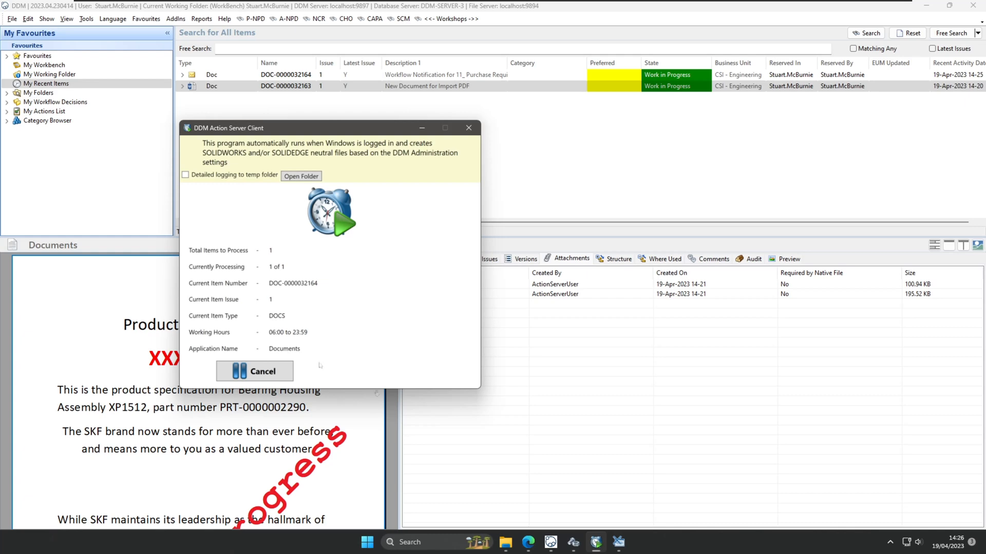
click(471, 77)
scroll(296, 362, down, 6)
scroll(292, 370, up, 6)
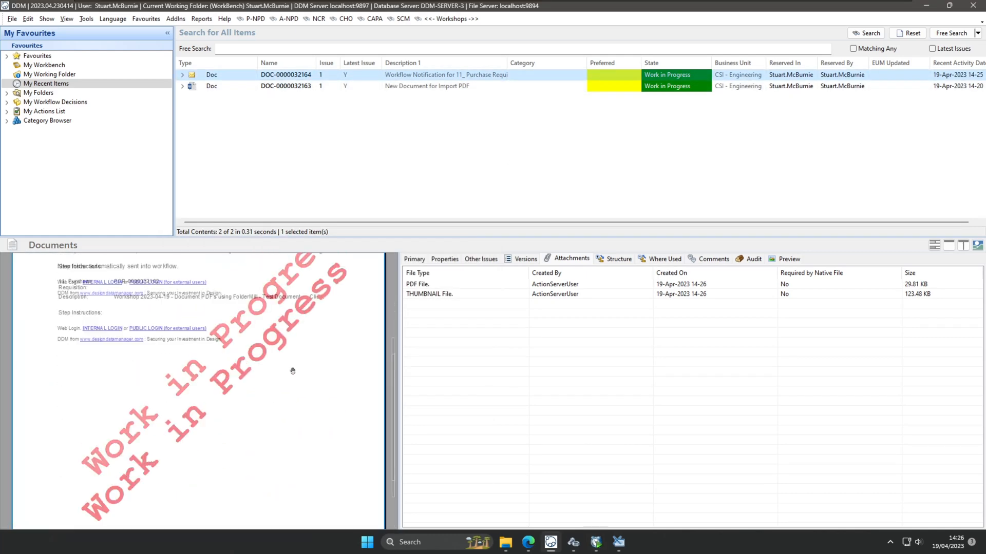
scroll(293, 370, down, 5)
scroll(292, 370, down, 2)
scroll(291, 375, up, 5)
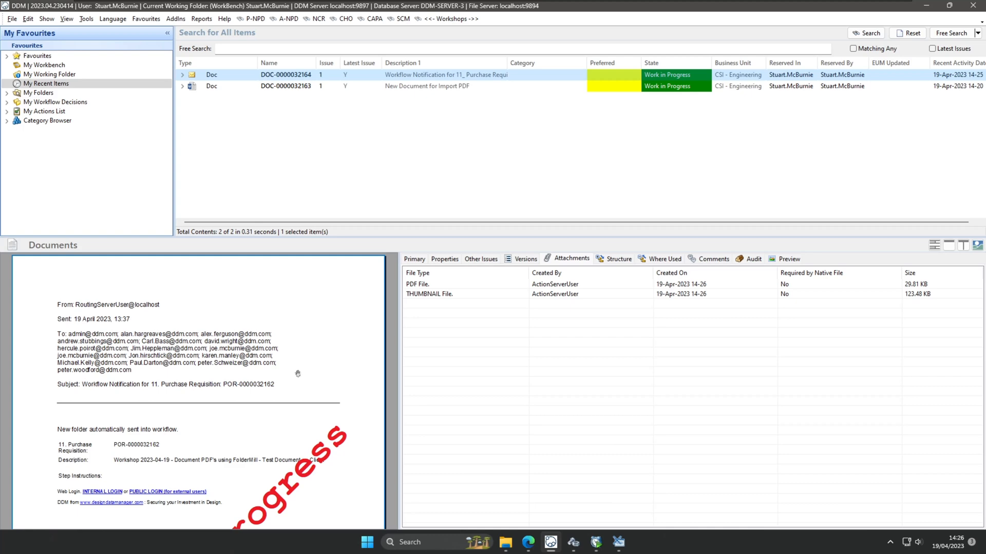
ctrl+scroll(181, 412, up, 3)
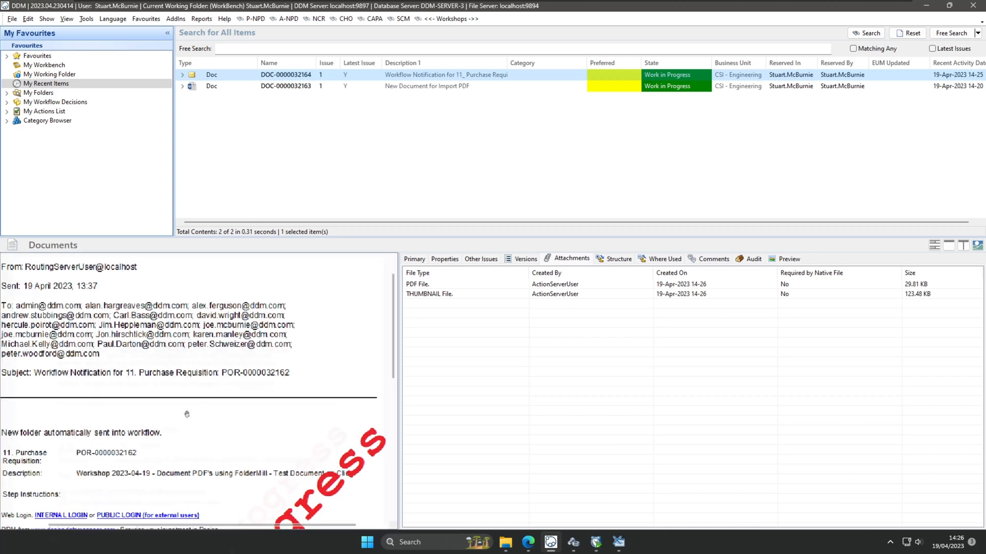
drag(121, 333, 368, 489)
drag(193, 452, 141, 344)
drag(284, 465, 252, 389)
ctrl+scroll(252, 388, down, 5)
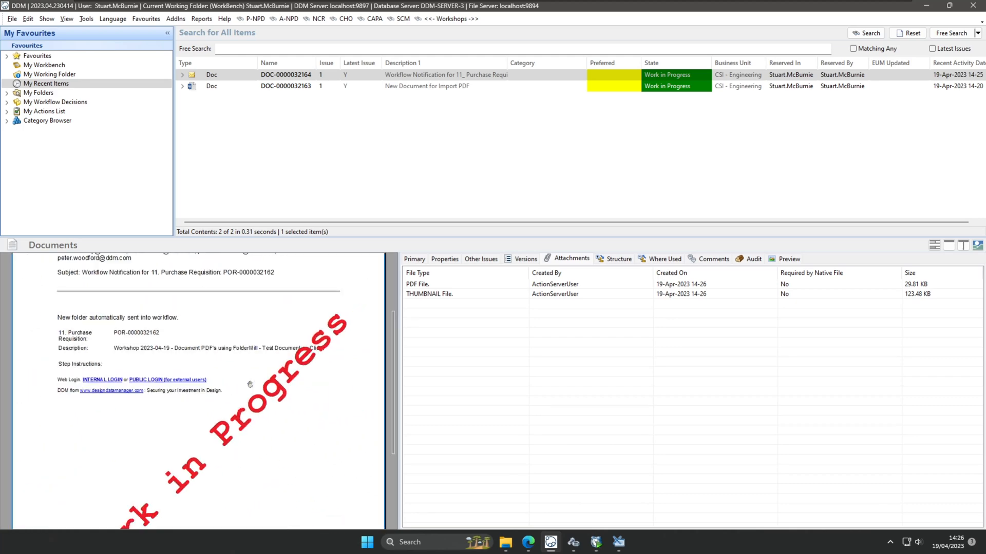
ctrl+scroll(252, 388, up, 2)
Switch the preview to text selection and select, then clear, text in the email PDF.
right_click(218, 349)
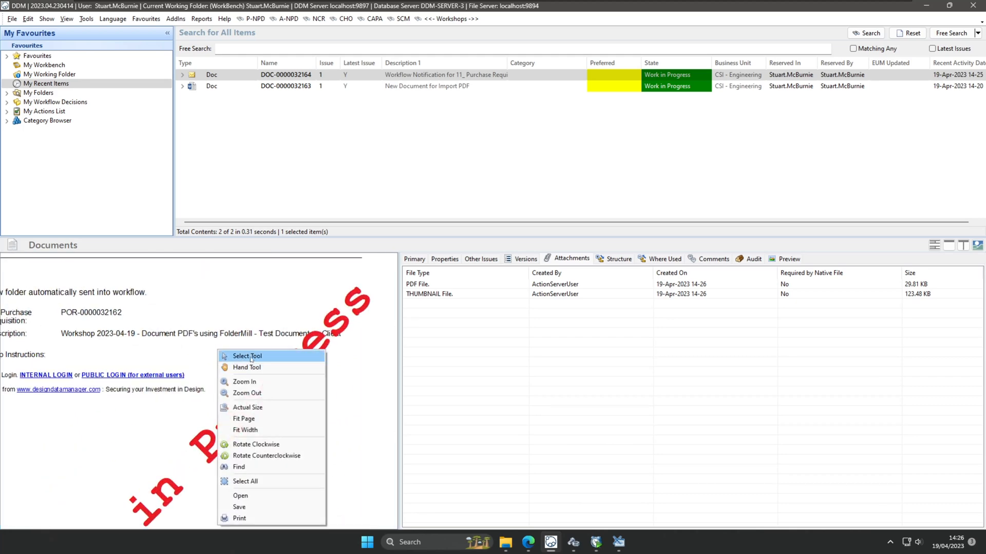
click(246, 354)
drag(164, 333, 310, 337)
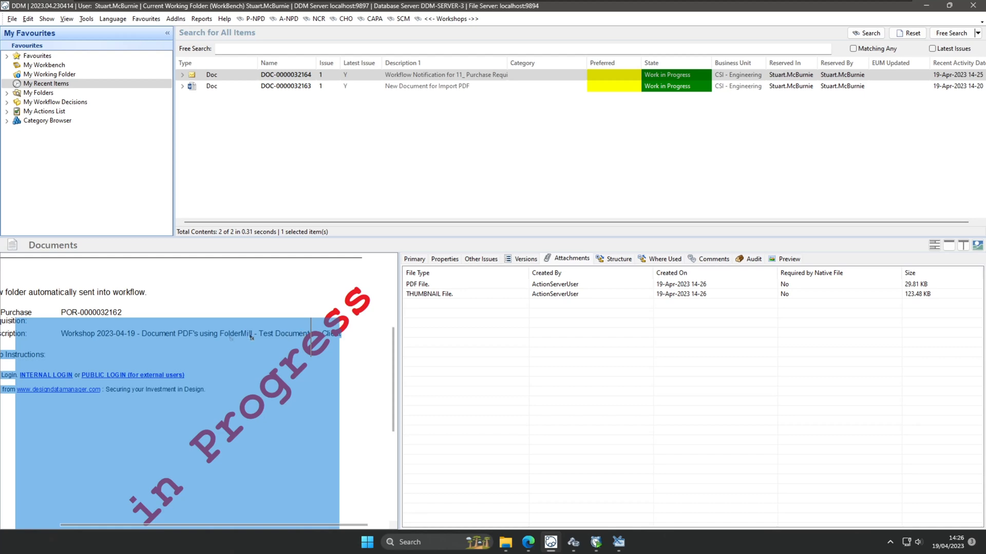
click(122, 330)
ctrl+scroll(244, 434, up, 3)
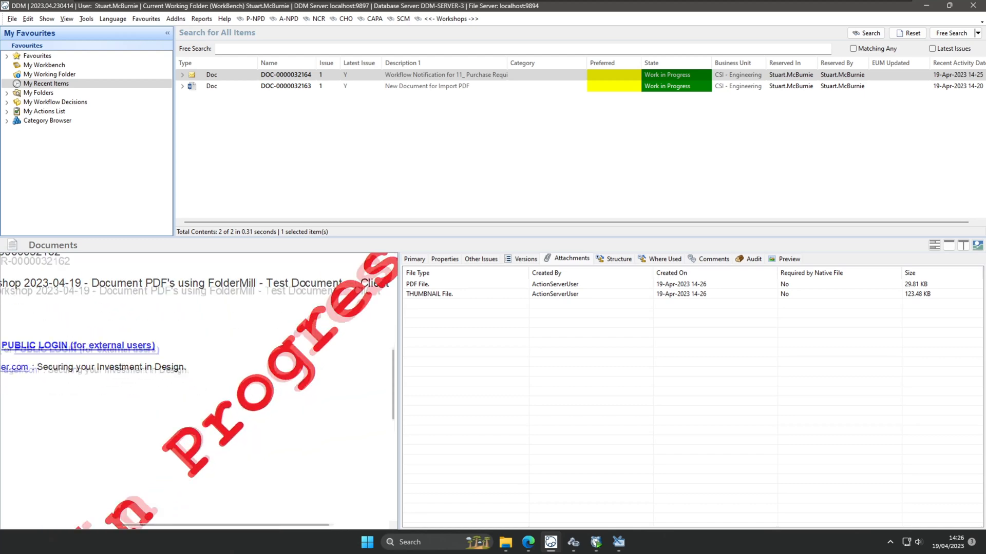
ctrl+scroll(240, 426, down, 5)
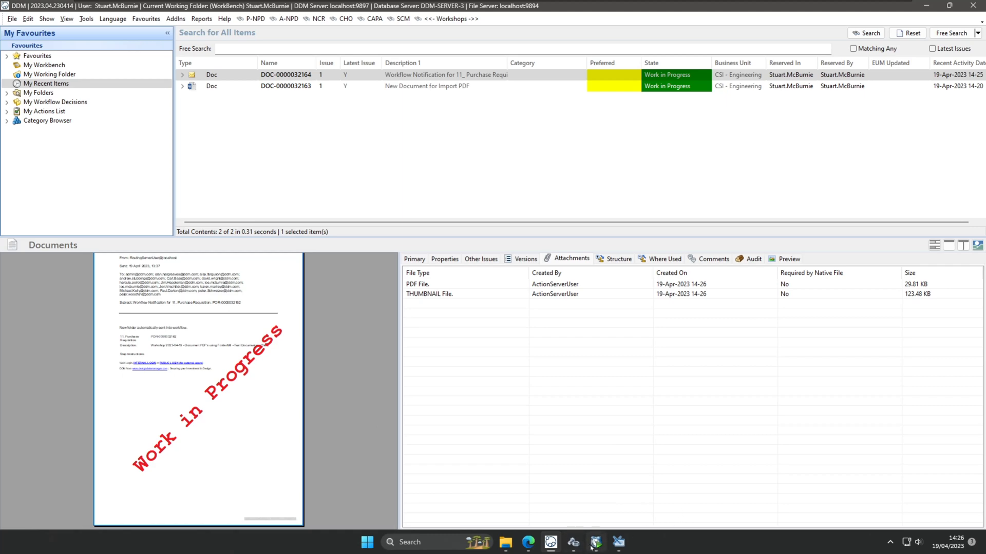
Select the Additional Document extensions value in DDM Administration, then return to the FolderMill page.
click(528, 493)
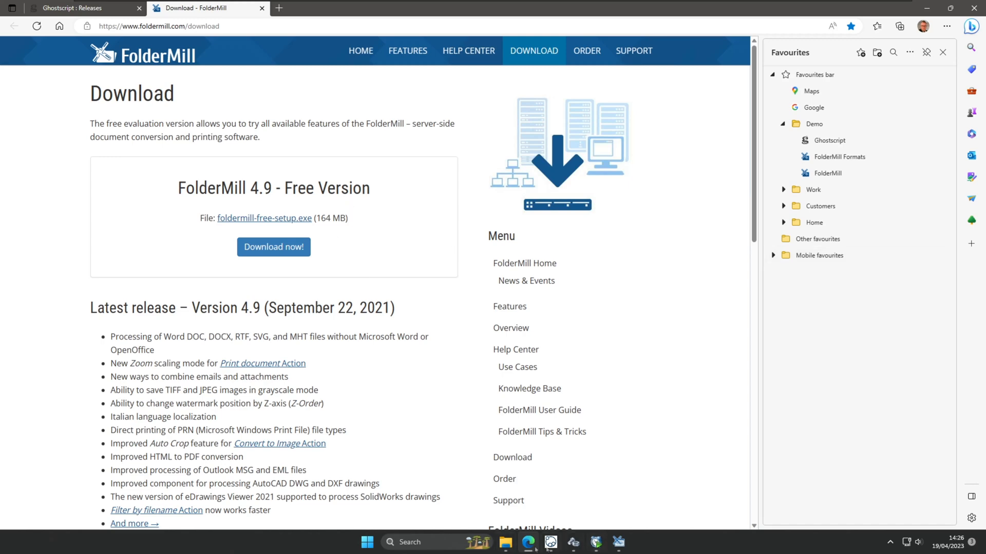
click(573, 542)
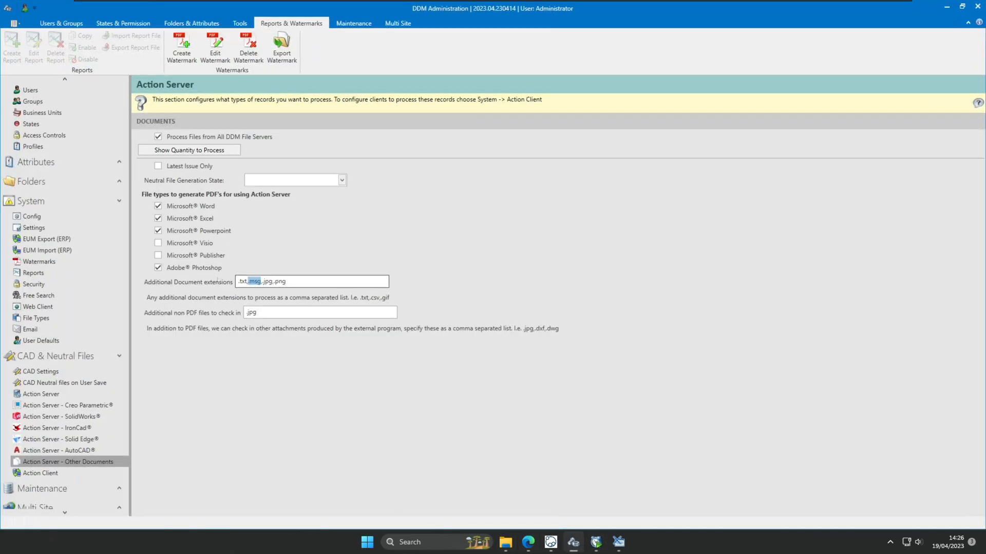
drag(286, 281, 237, 283)
click(529, 543)
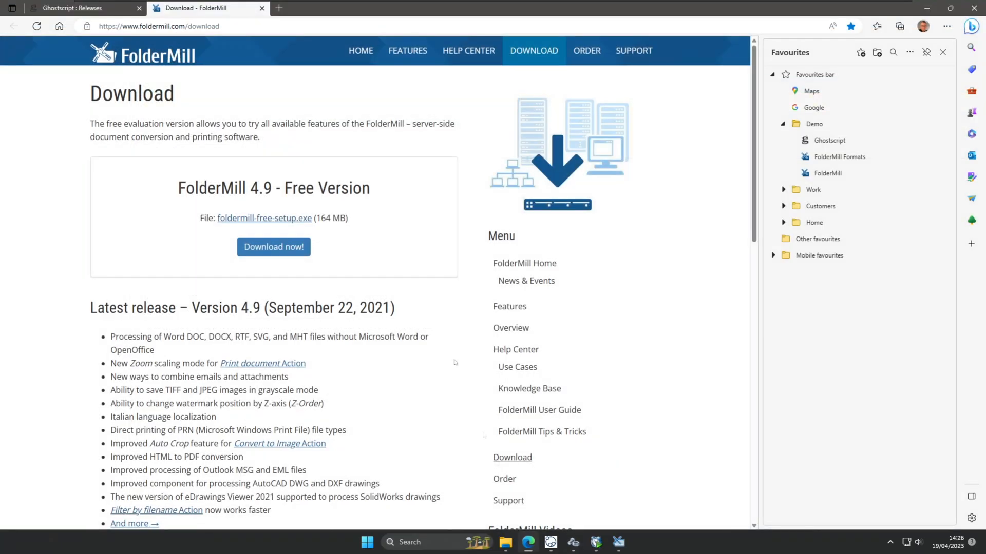
Open FolderMill's List of Supported Formats page and select its web address.
click(841, 157)
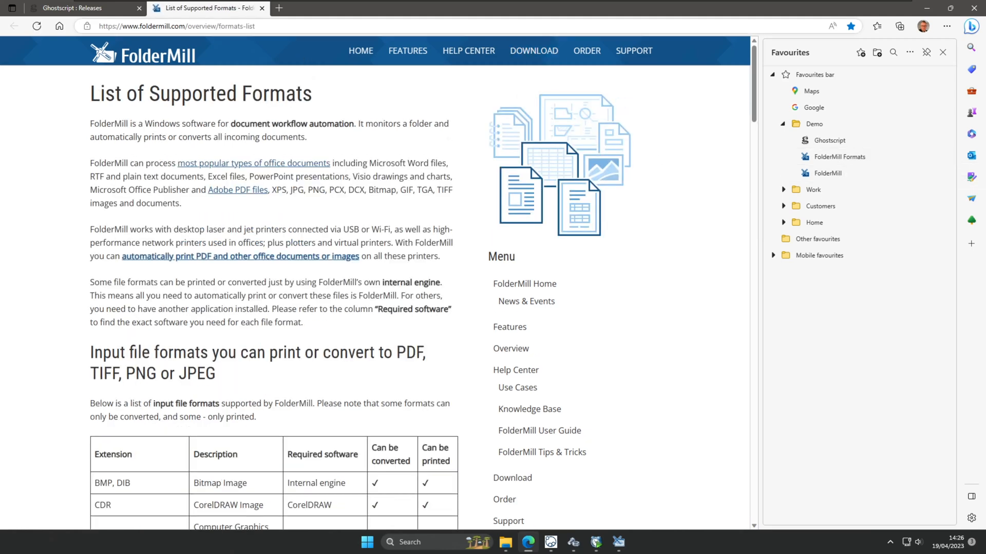
double_click(250, 26)
drag(245, 26, 99, 26)
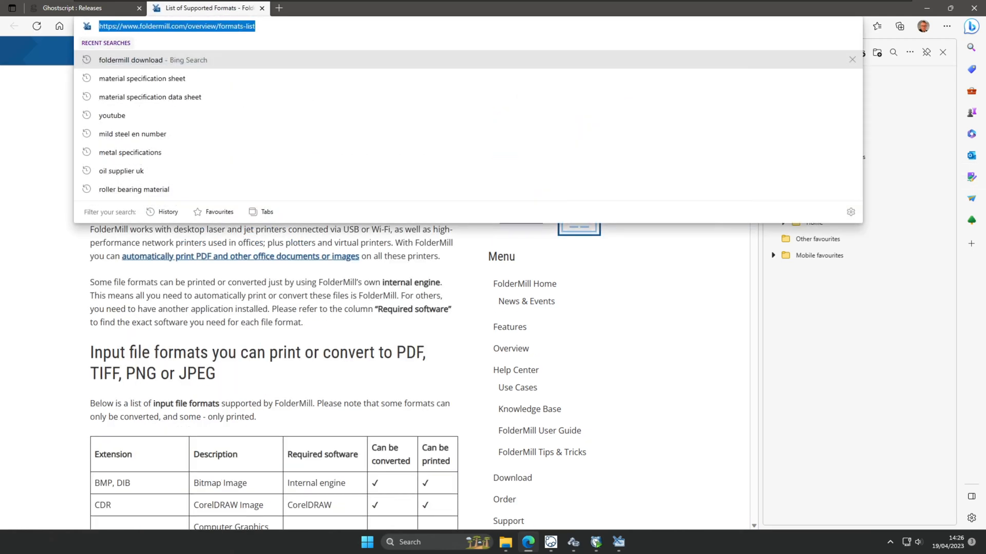
click(890, 347)
Scroll through the input formats table down to Output file formats and back up.
scroll(362, 331, down, 7)
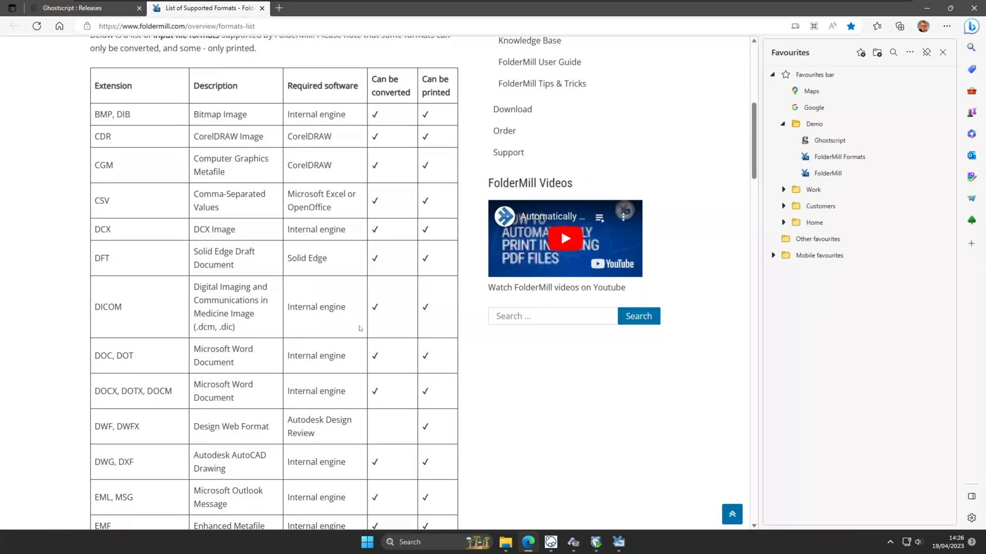
scroll(116, 294, down, 4)
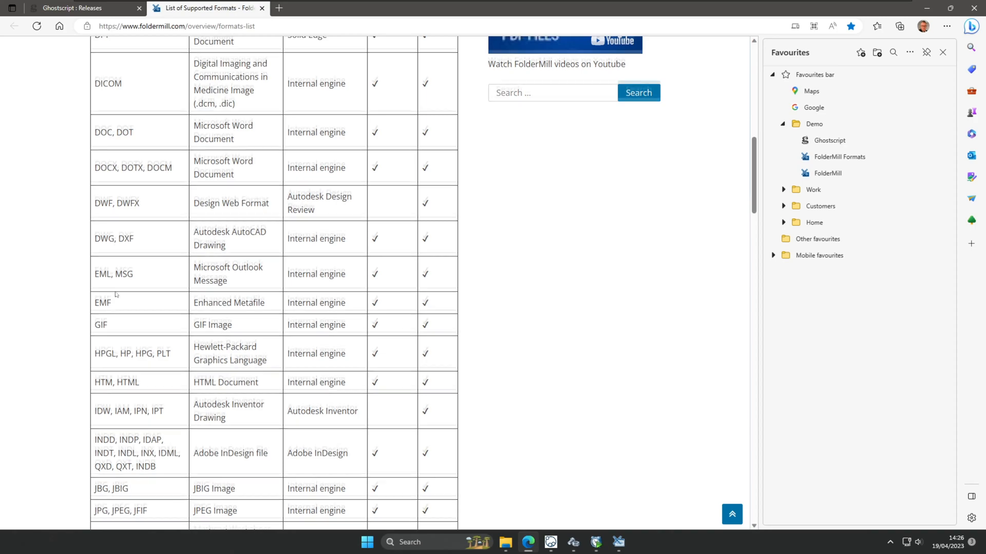
scroll(116, 295, down, 4)
scroll(116, 293, down, 4)
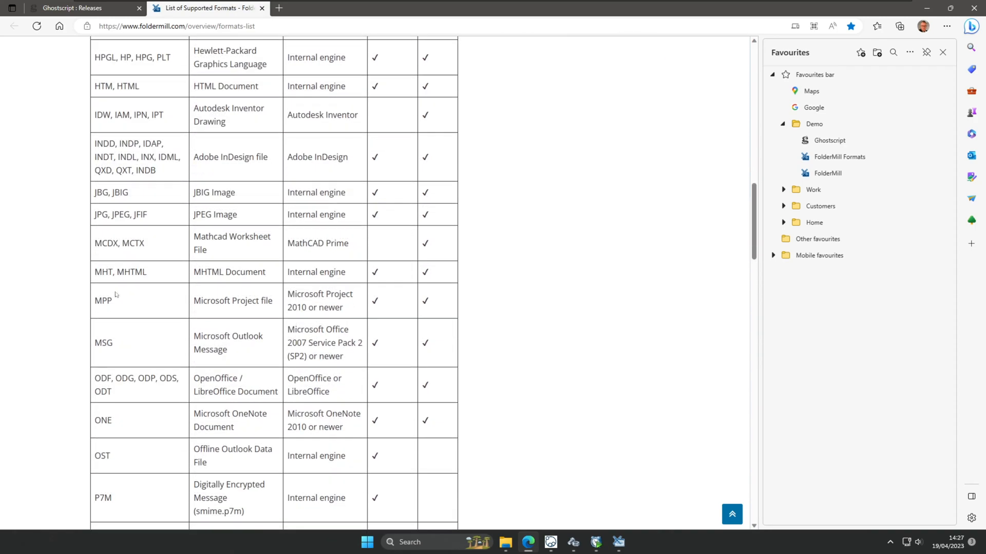
scroll(116, 295, down, 3)
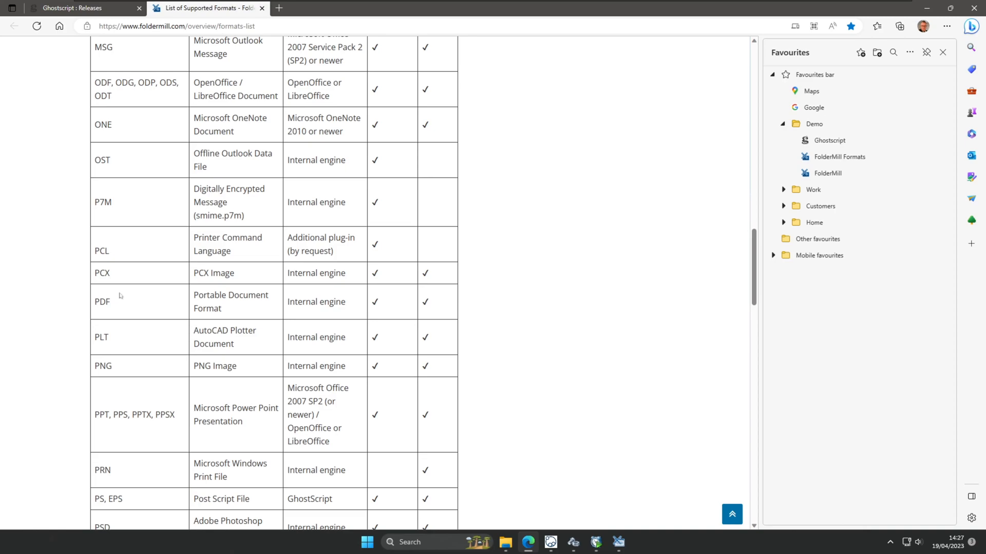
scroll(121, 295, down, 4)
scroll(122, 295, down, 7)
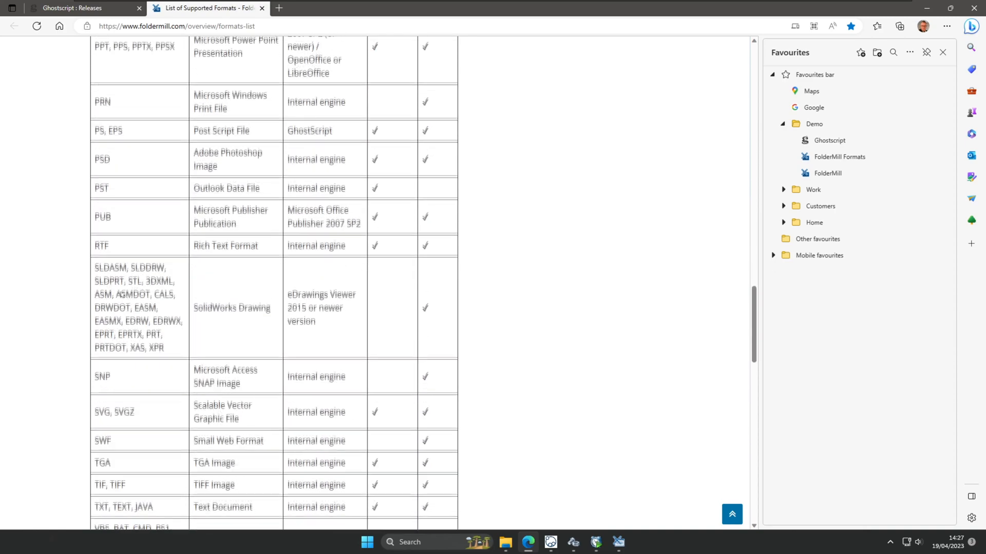
scroll(121, 295, down, 3)
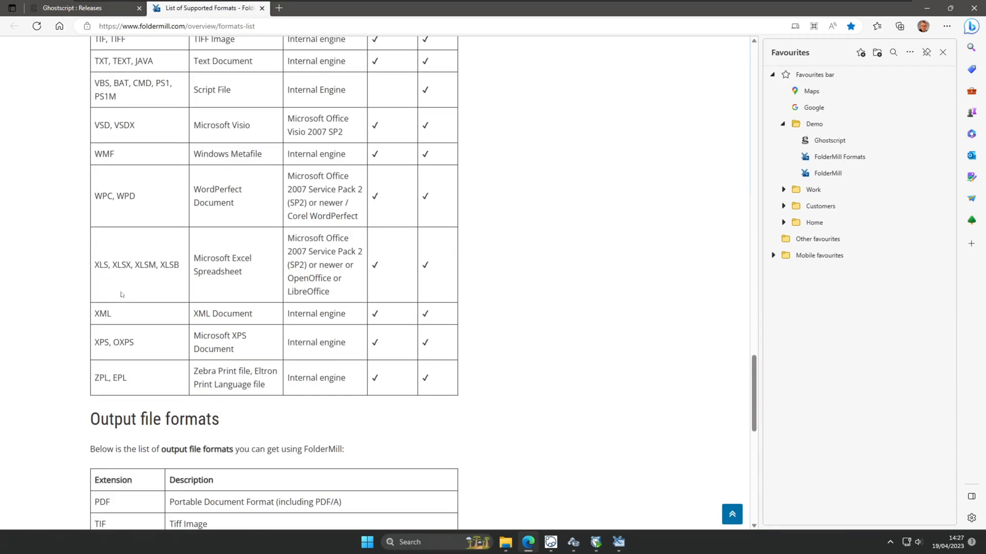
scroll(121, 295, down, 1)
scroll(123, 298, up, 4)
scroll(123, 301, up, 20)
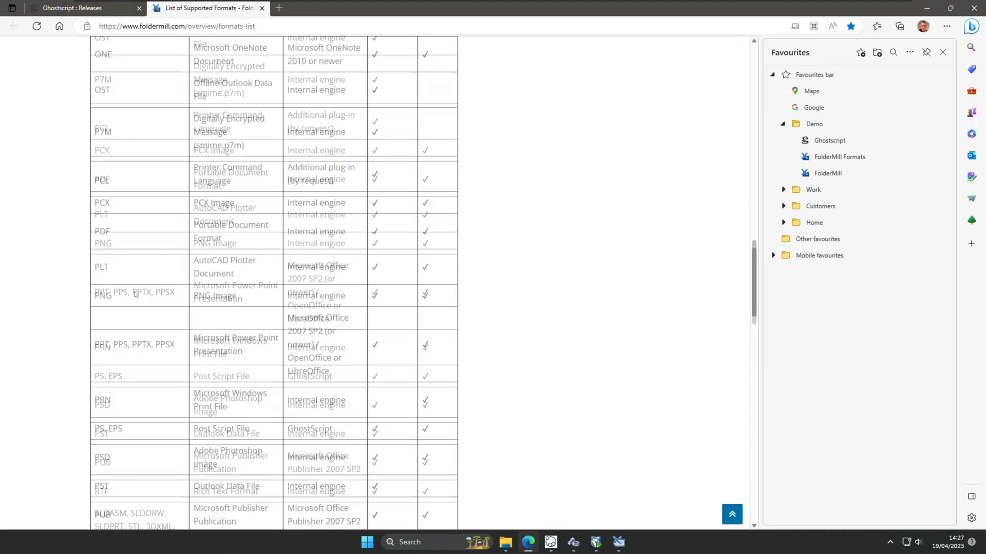
scroll(157, 302, up, 5)
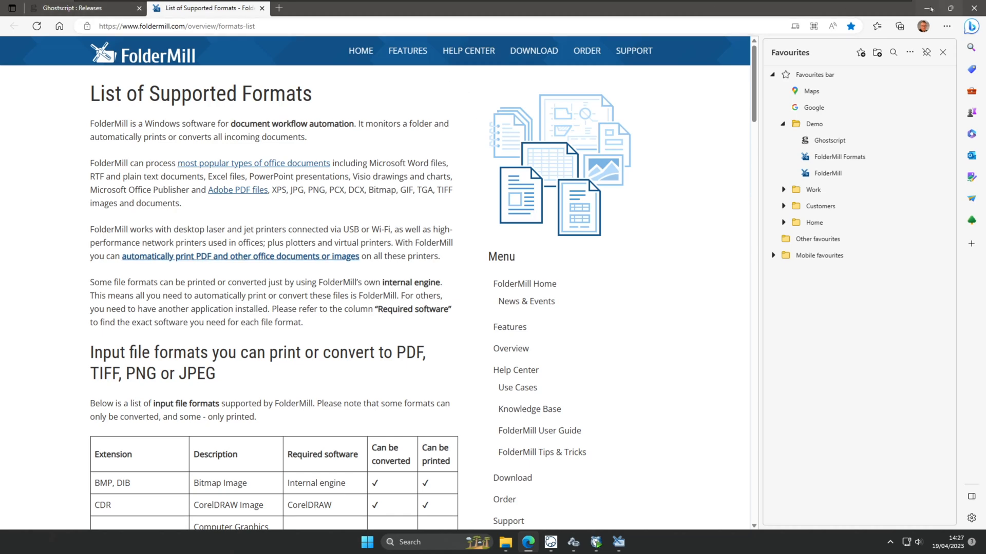
Minimize Edge to show the DDM Administration settings, then bring the DDM client window forward.
click(927, 8)
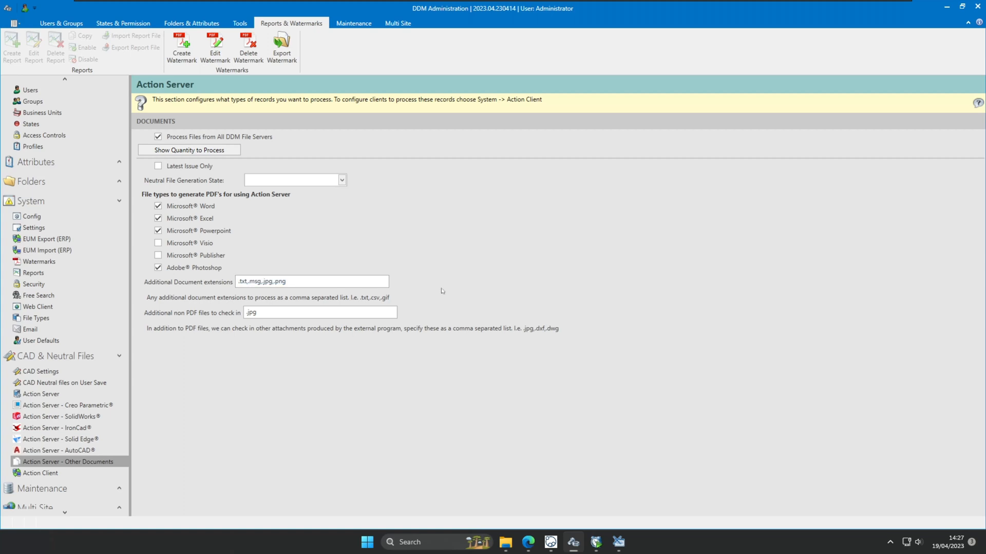
mouse_move(559, 538)
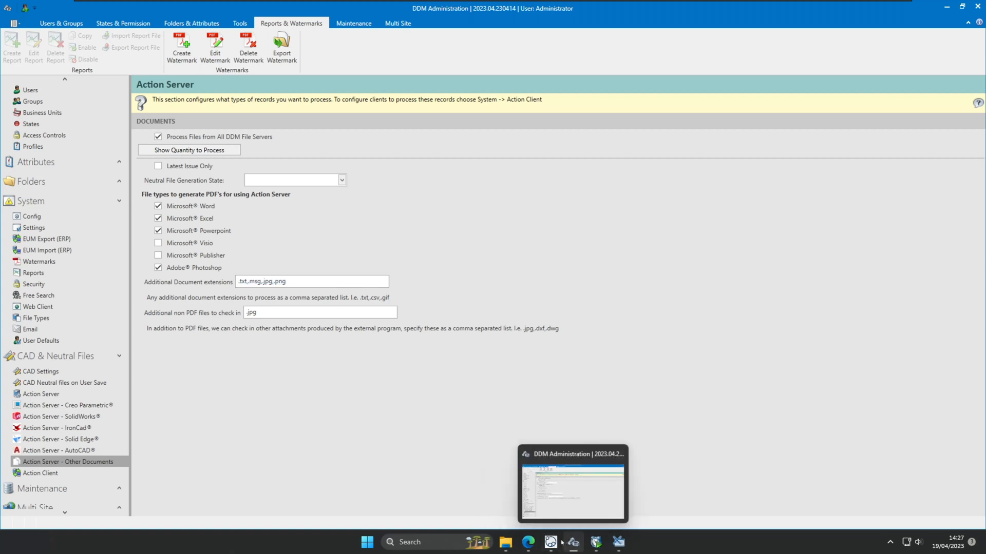
click(550, 491)
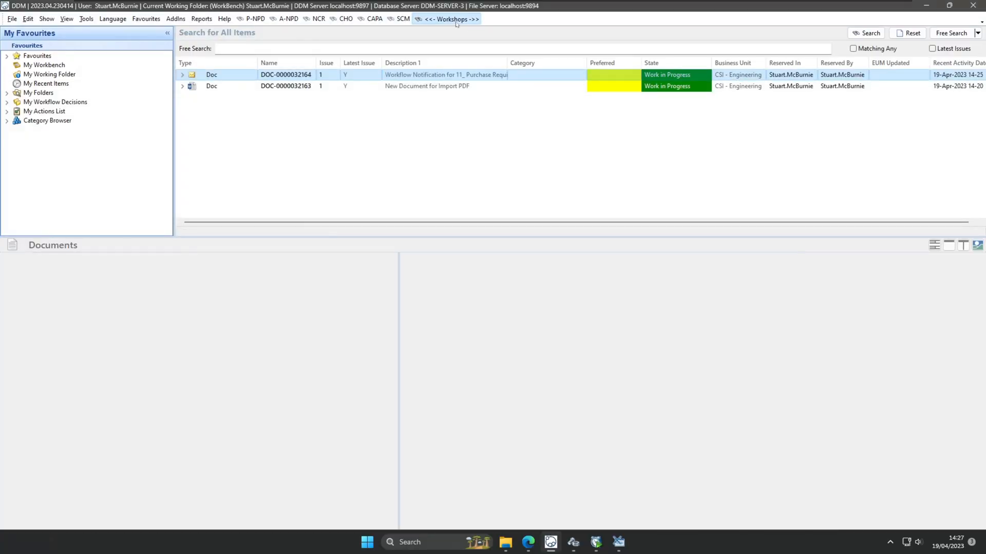
click(452, 19)
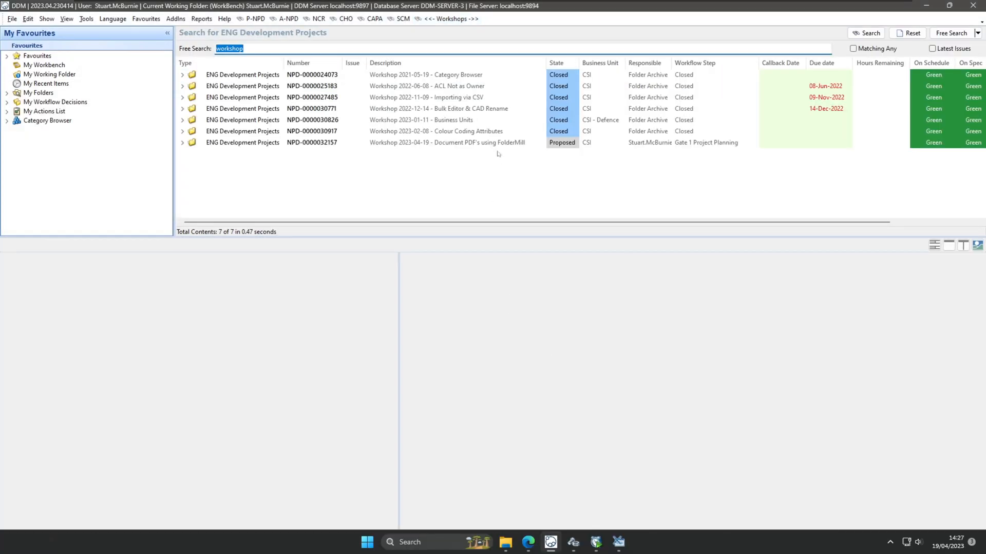
click(497, 146)
click(849, 259)
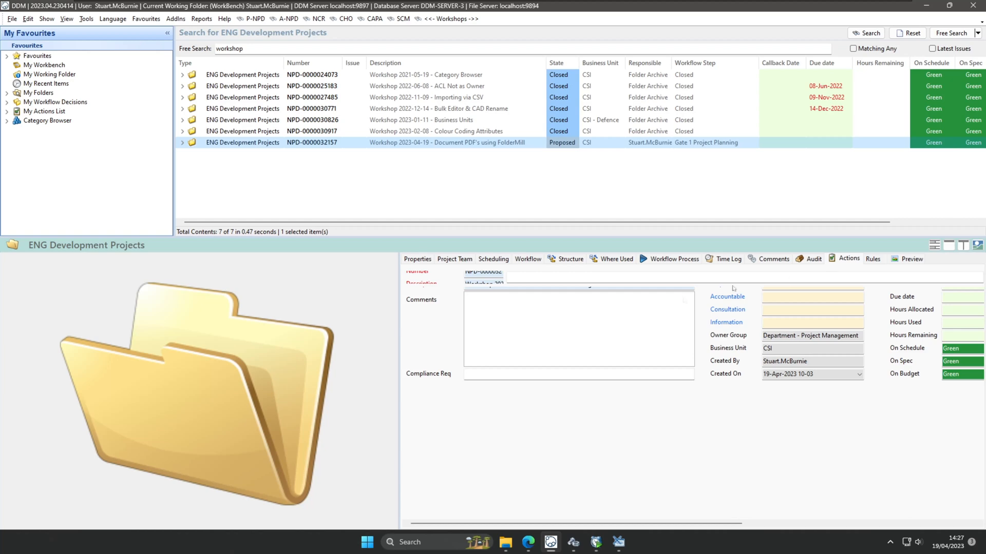
click(698, 306)
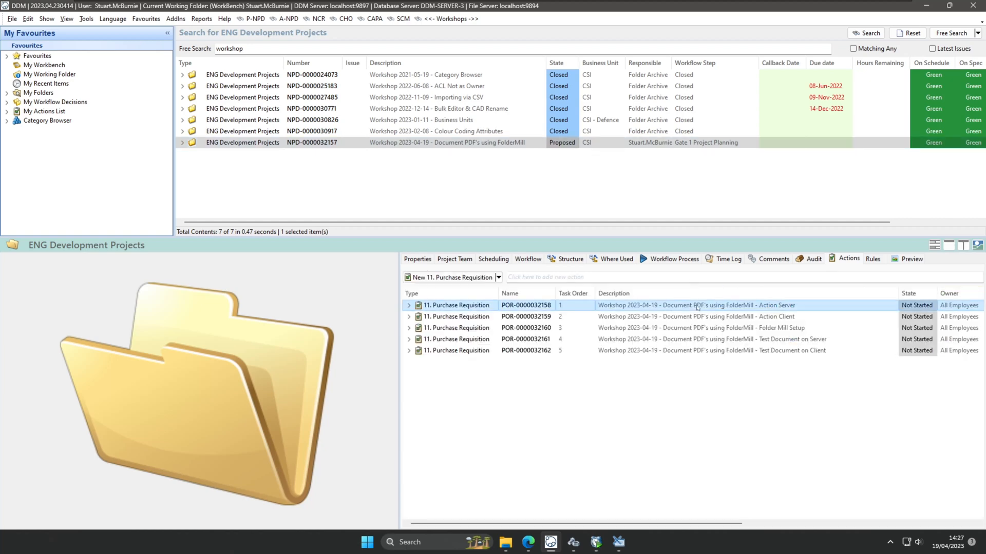
click(697, 318)
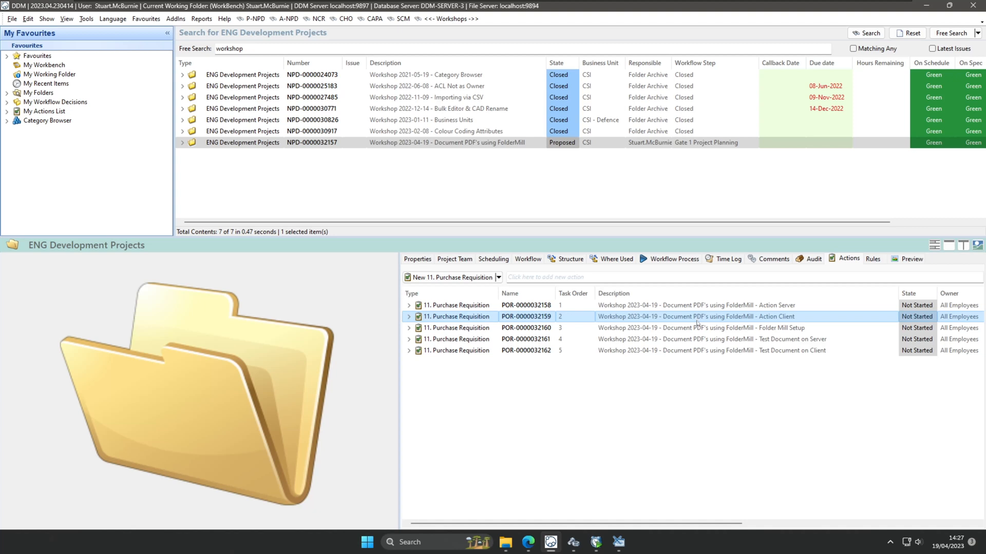
click(694, 329)
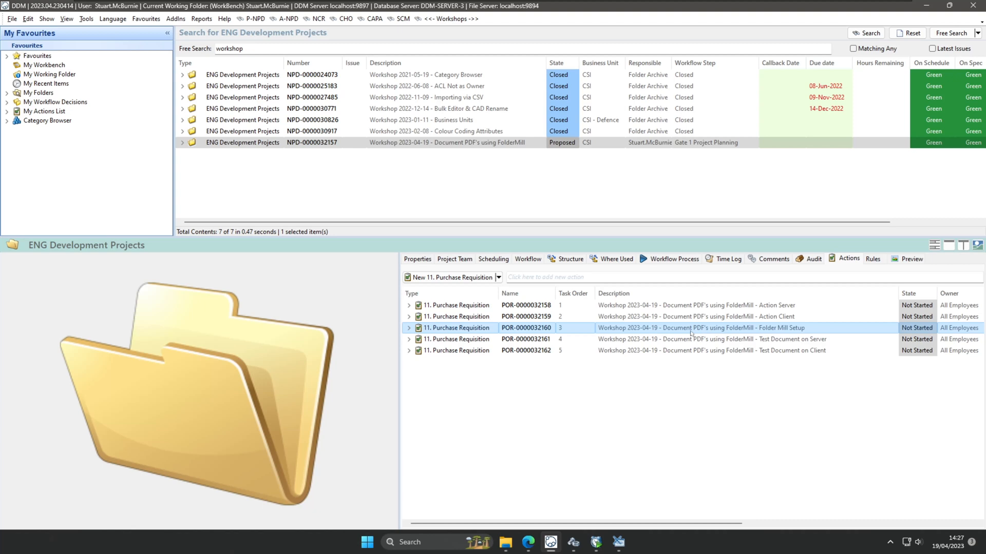
click(689, 339)
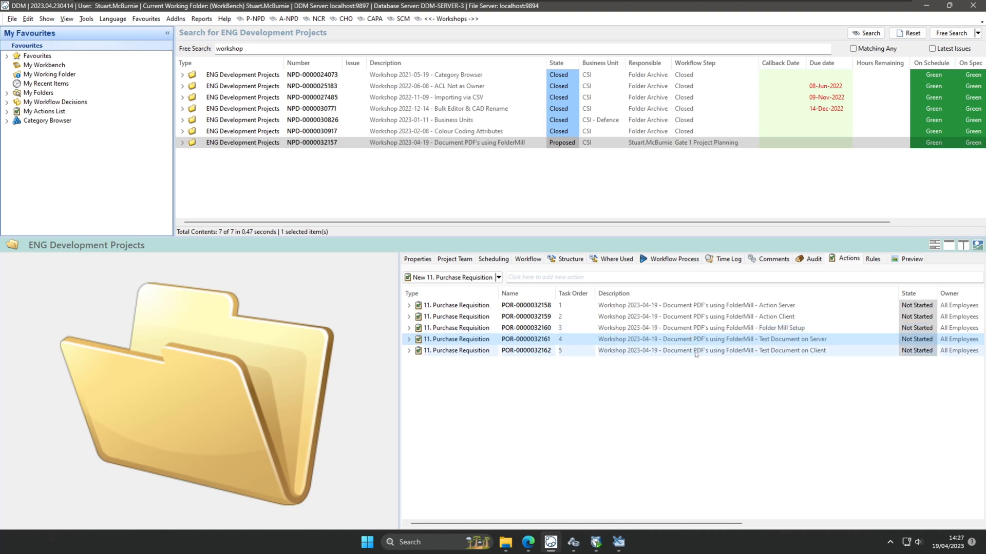
click(696, 352)
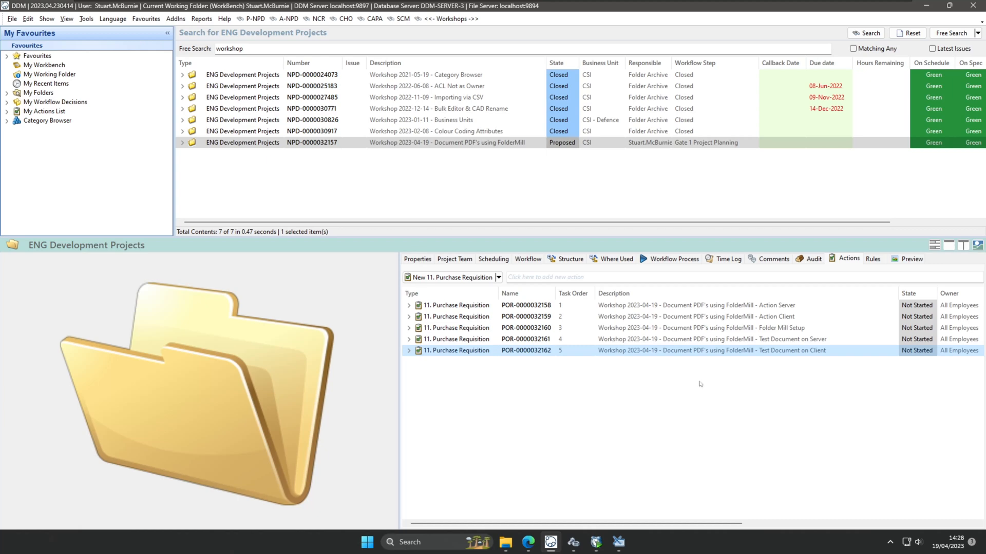
click(62, 84)
click(344, 76)
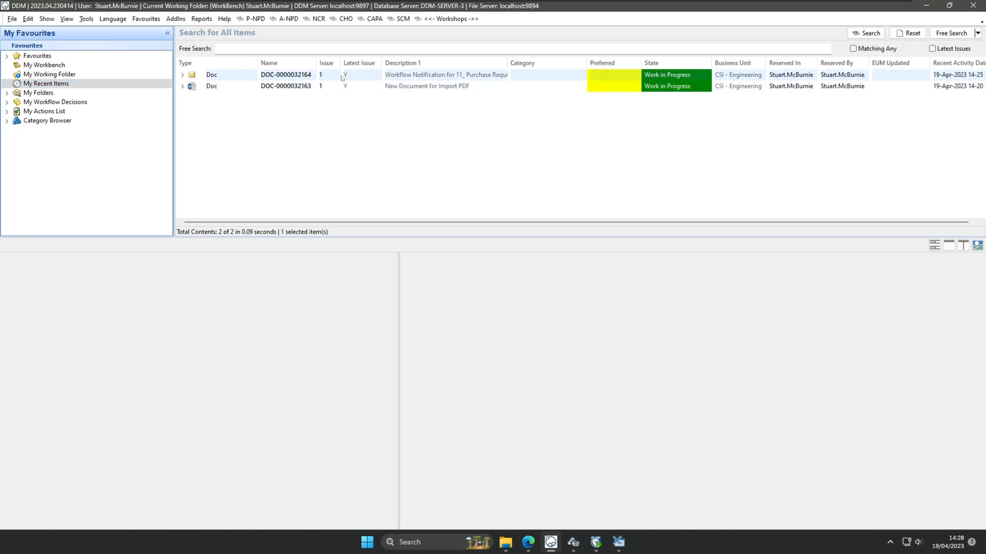
click(344, 86)
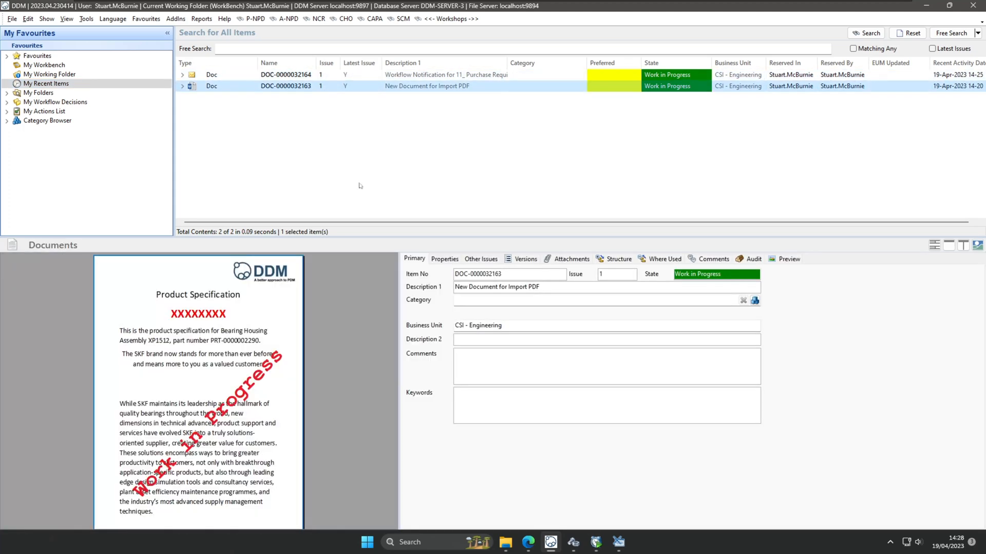
scroll(227, 339, down, 5)
scroll(227, 339, up, 5)
Expand Category Browser, Document, Marketing and Image in the Favourites tree.
double_click(40, 121)
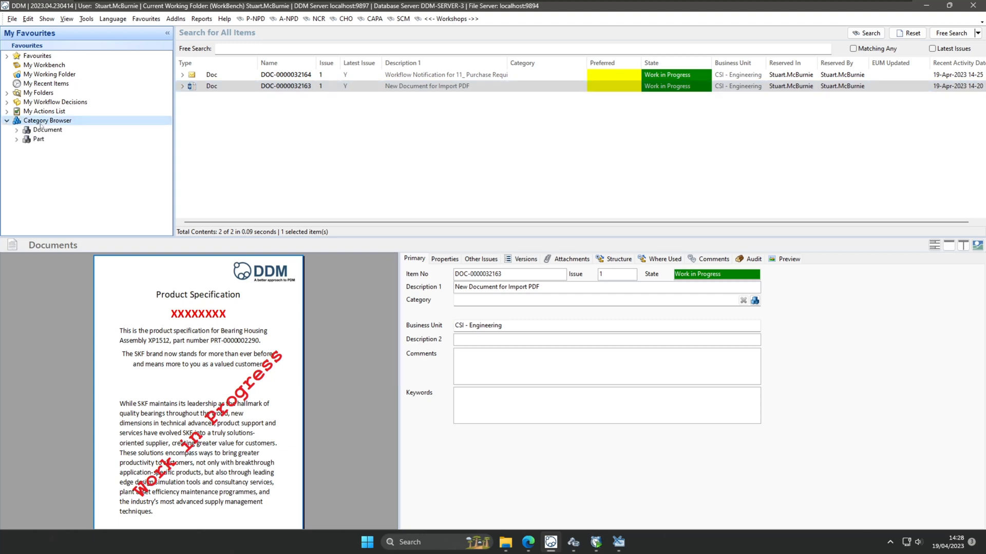
click(45, 131)
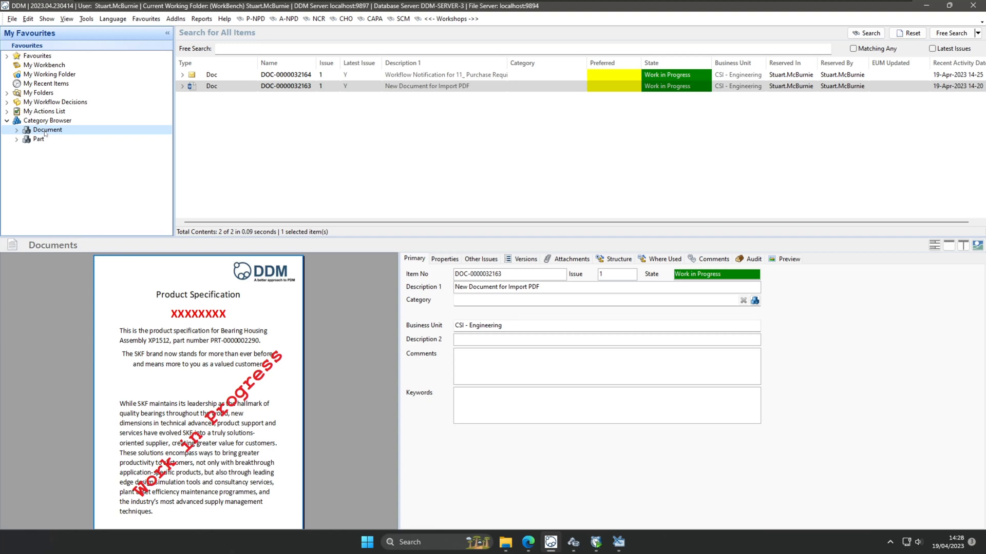
double_click(44, 132)
double_click(61, 159)
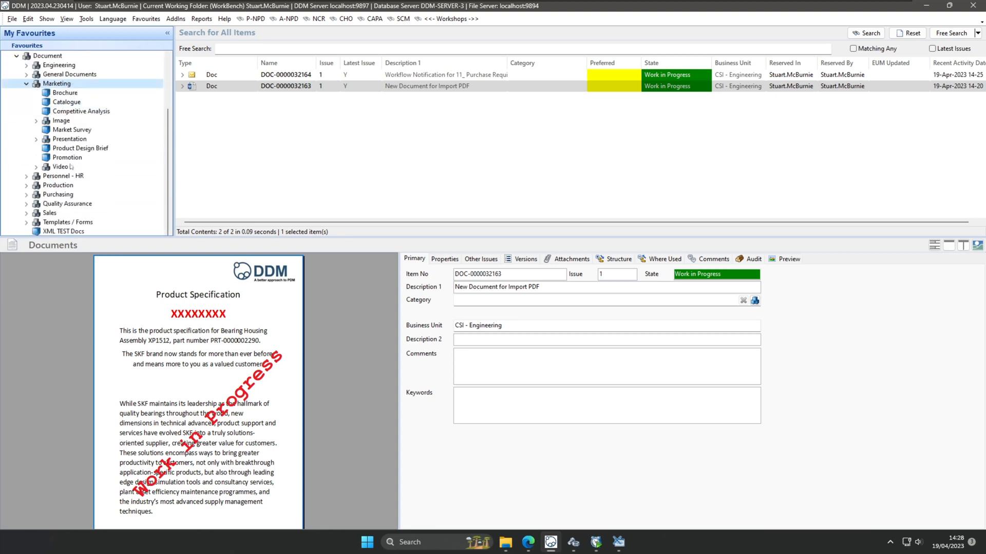
double_click(66, 121)
click(72, 130)
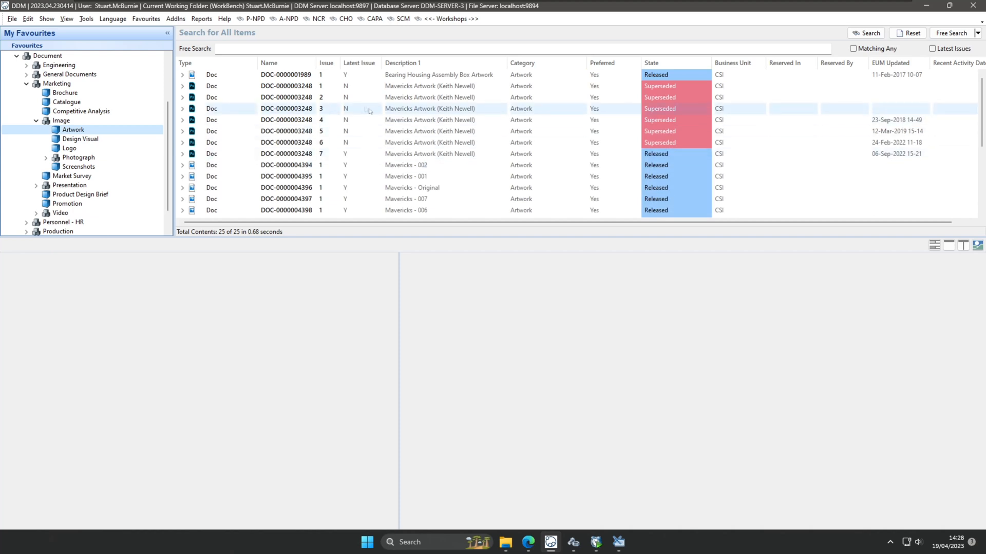
click(398, 110)
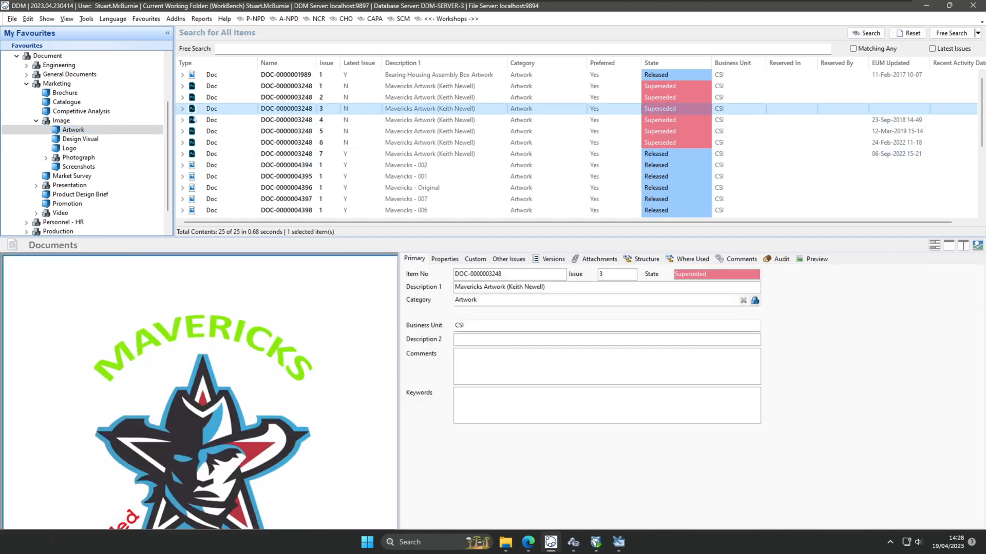
scroll(235, 353, down, 4)
ctrl+scroll(236, 352, up, 4)
ctrl+scroll(237, 352, down, 4)
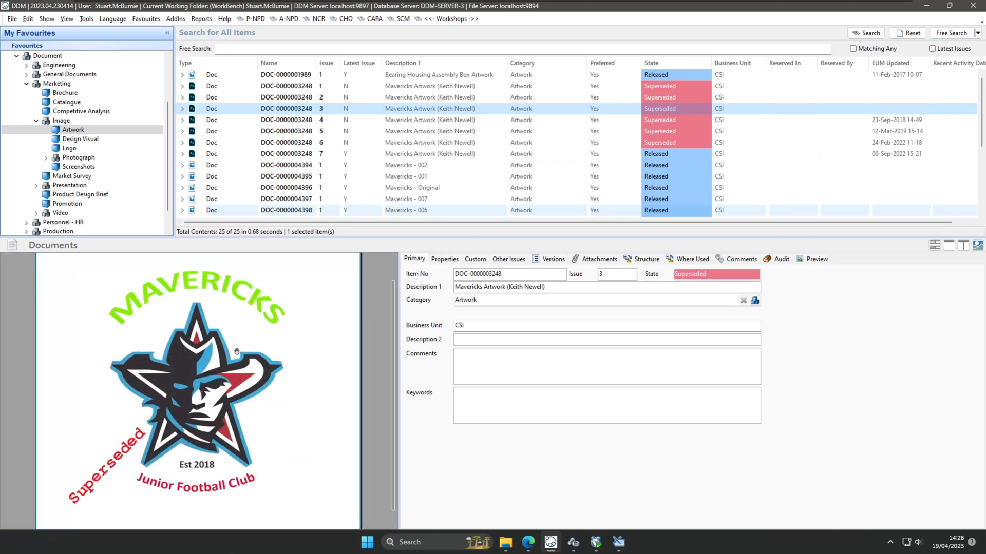
View the logo at Actual Size and pan across it to inspect the Superseded watermark.
right_click(275, 351)
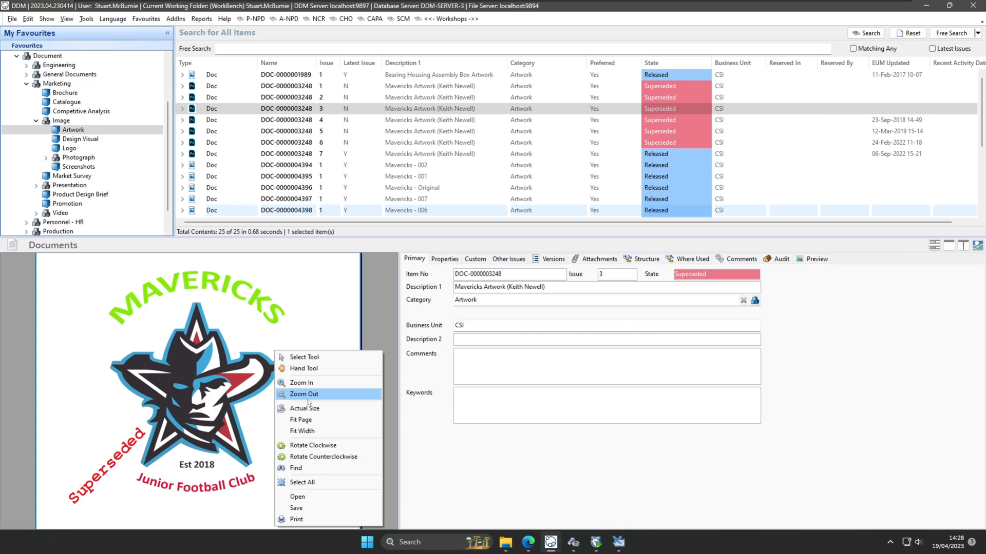
click(314, 415)
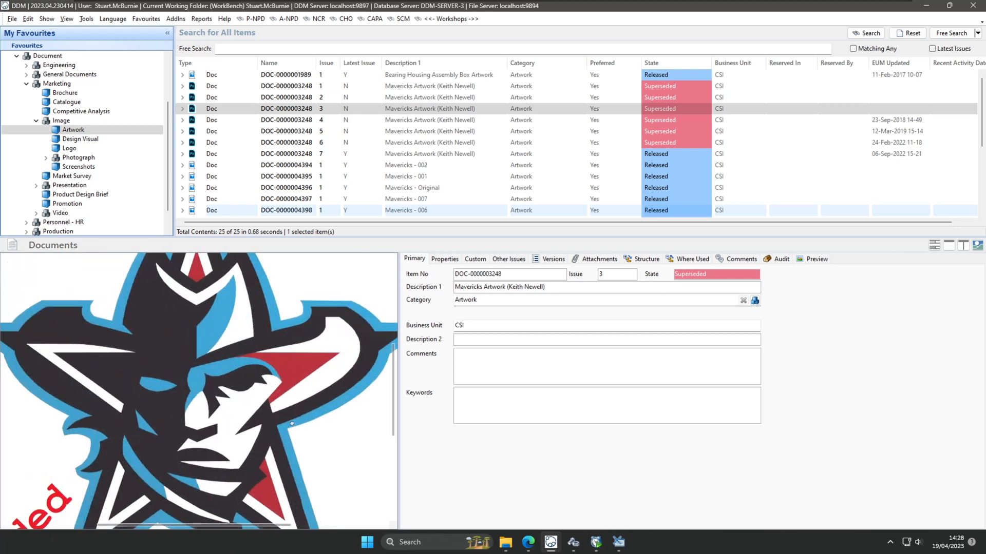
drag(233, 396, 235, 354)
drag(189, 460, 256, 359)
drag(167, 501, 211, 433)
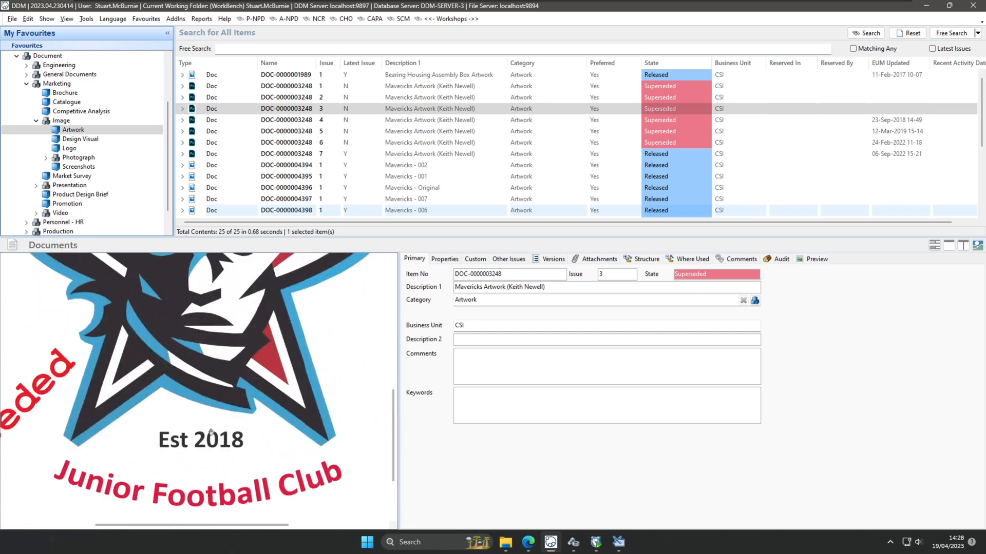